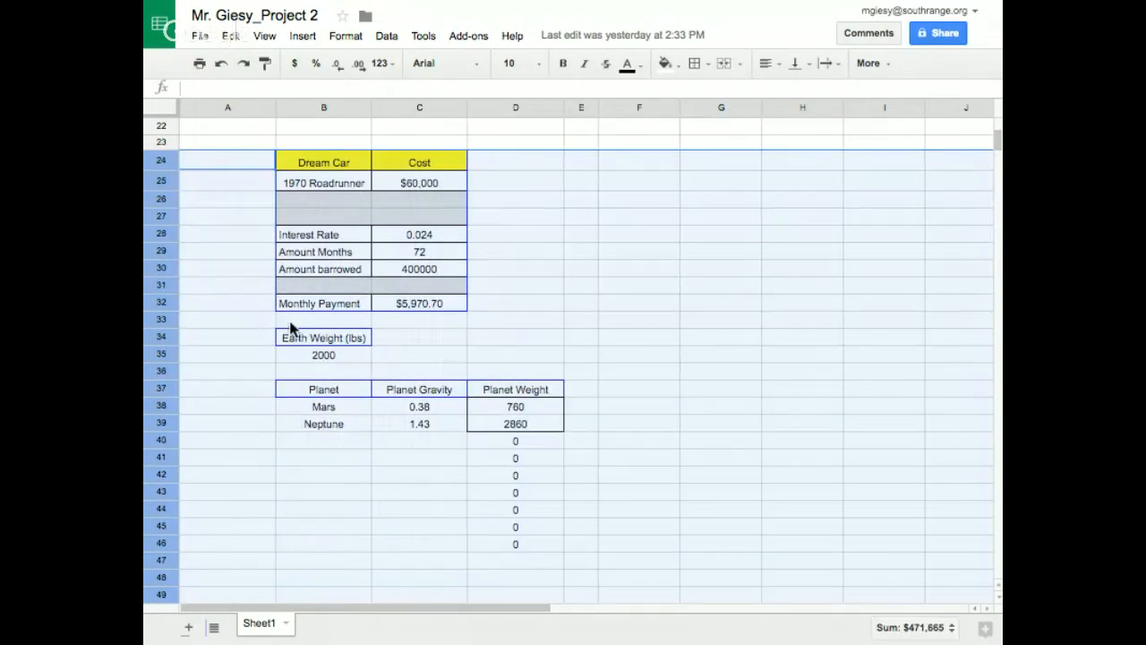
# Delete rows 24 through 49, which hold the old dream car and planet weight tables
pyautogui.rightClick(293, 295)
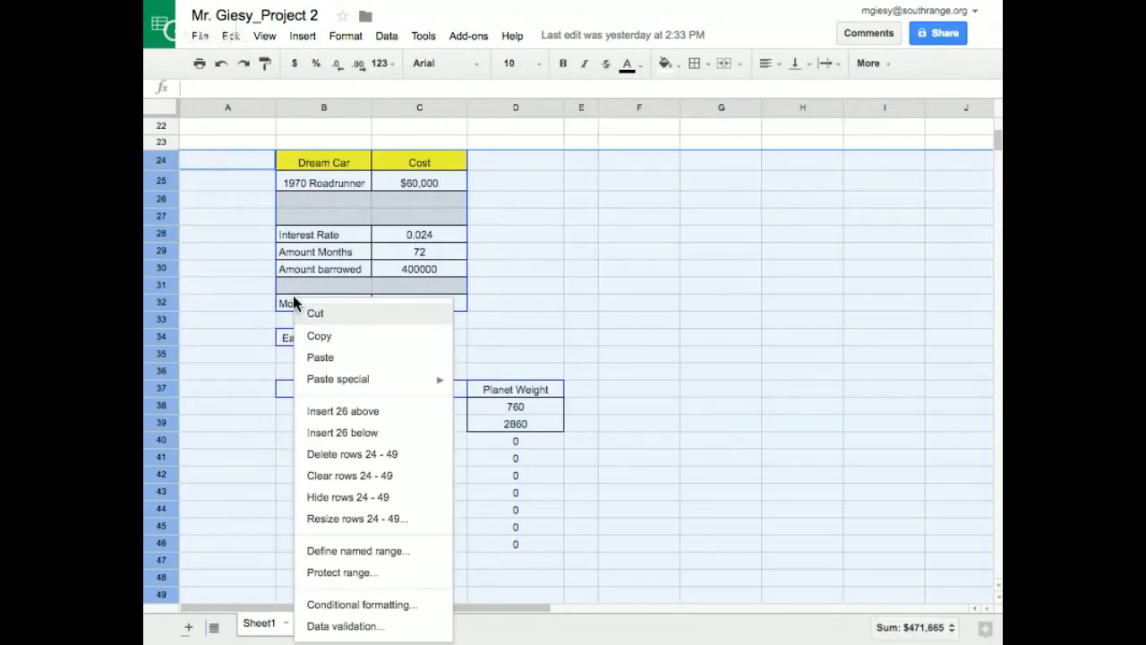
pyautogui.click(336, 455)
pyautogui.moveTo(998, 141); pyautogui.dragTo(1000, 107)
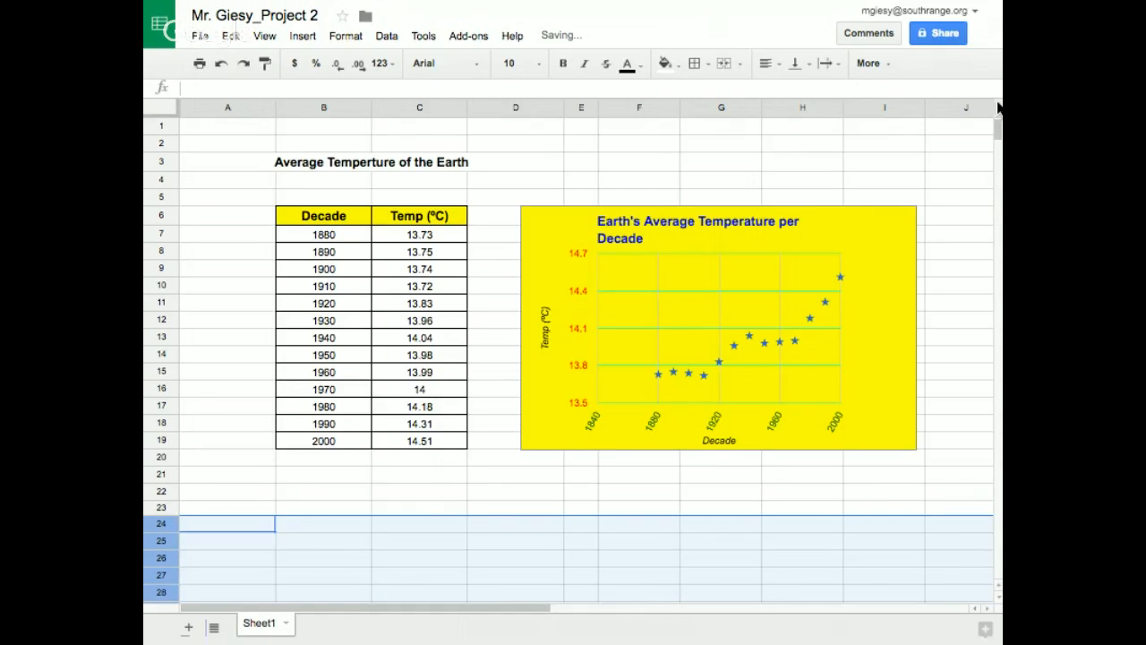
pyautogui.click(541, 158)
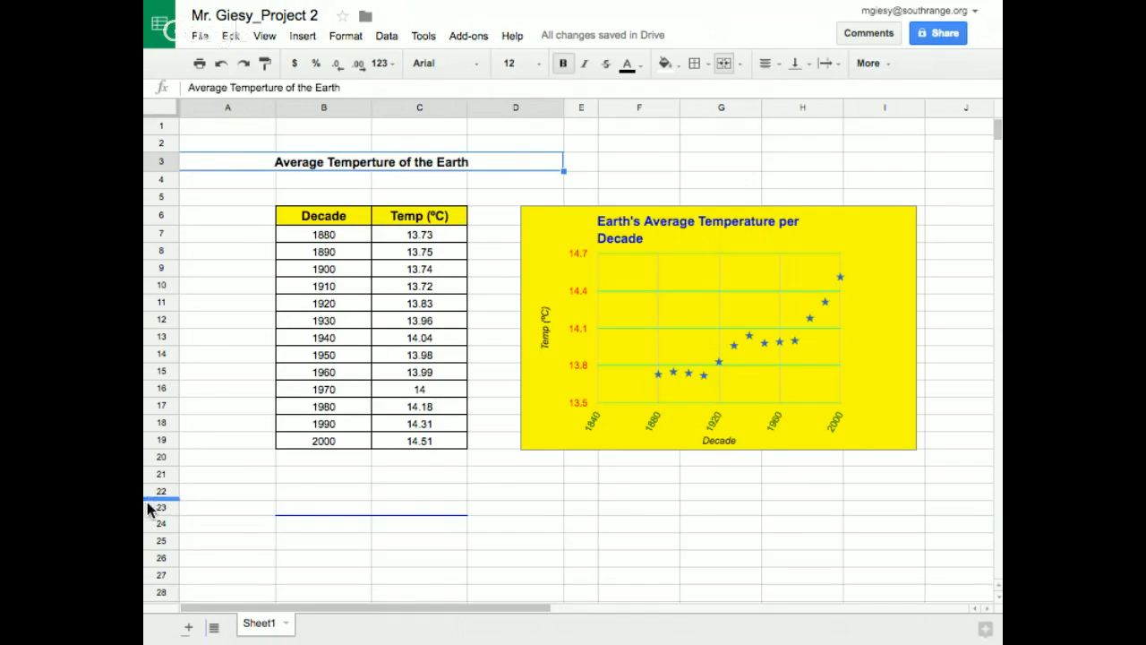
# Delete rows 23 and 24 to remove the leftover border line below the temperature table
pyautogui.moveTo(154, 507); pyautogui.dragTo(154, 524)
pyautogui.rightClick(195, 525)
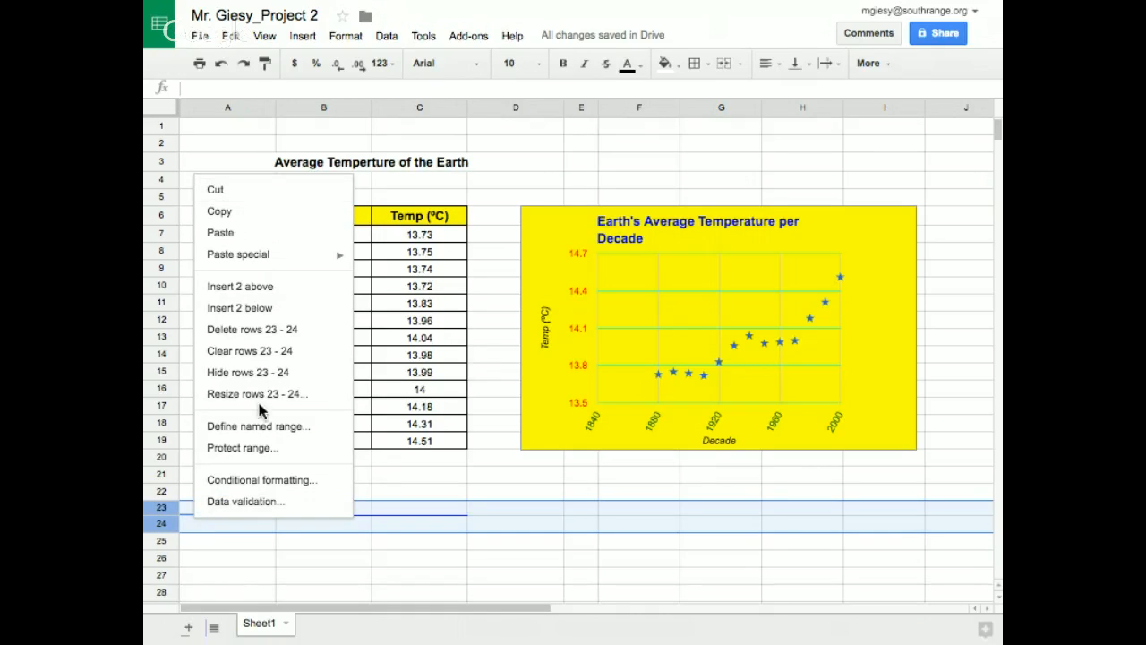
pyautogui.click(235, 329)
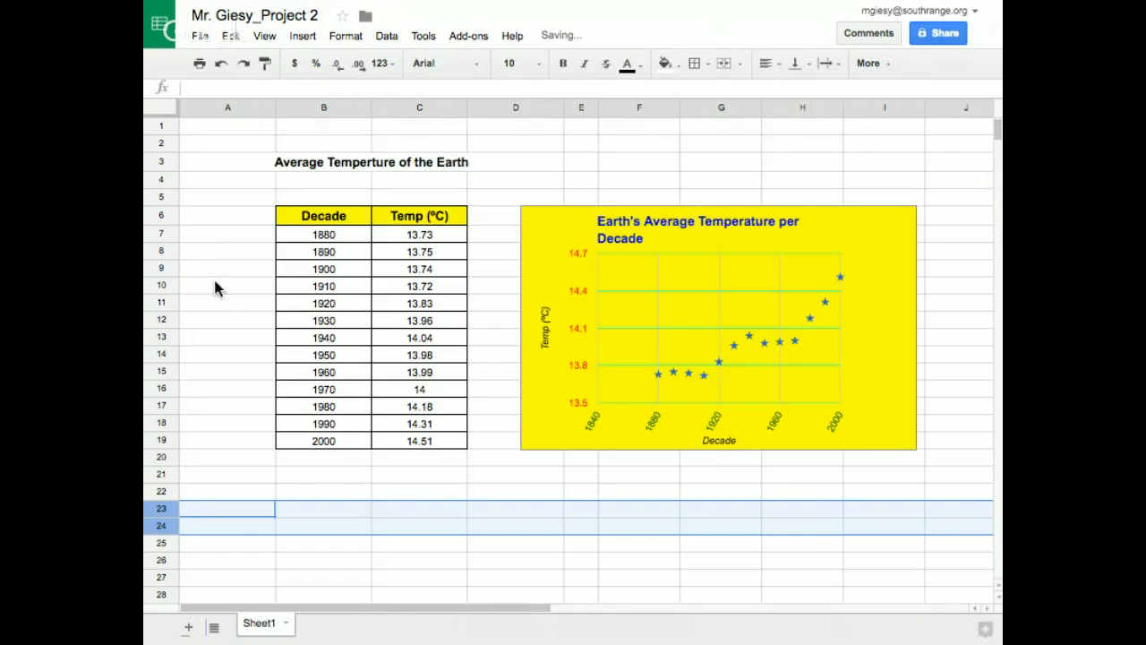
pyautogui.click(213, 283)
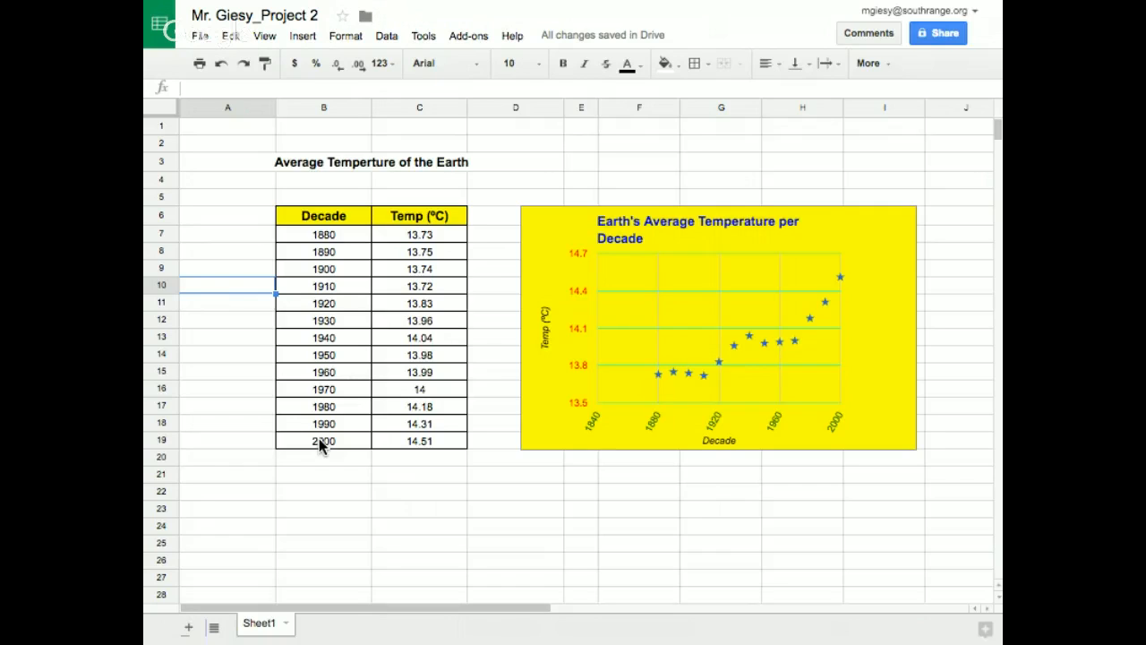
pyautogui.click(425, 239)
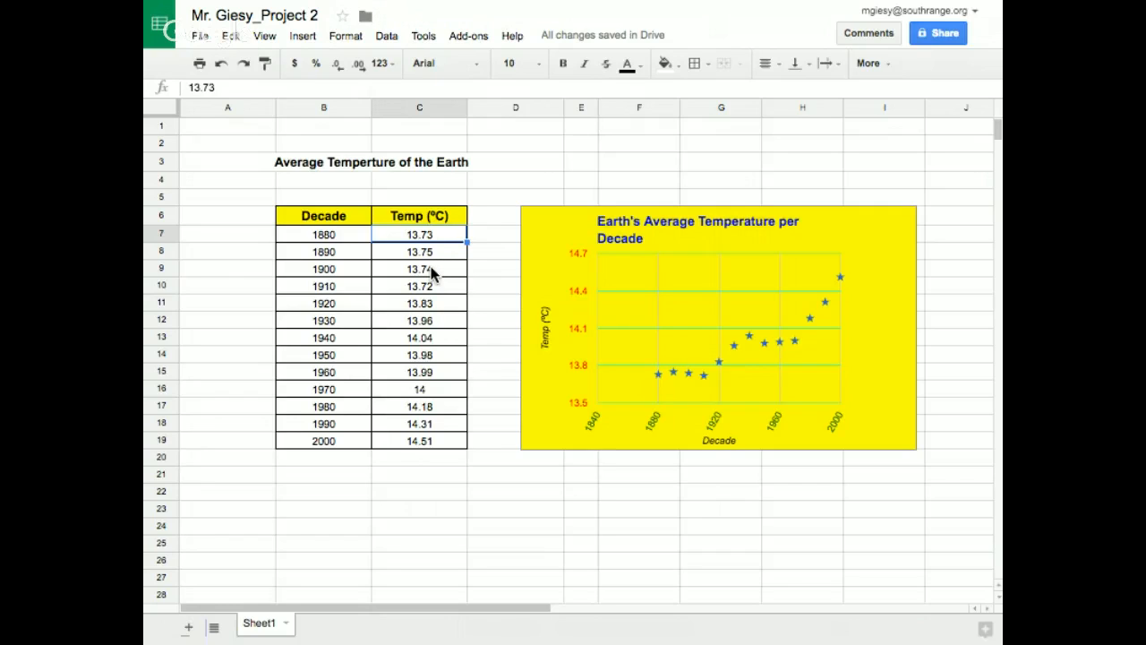
pyautogui.hscroll(2, 431, 266)
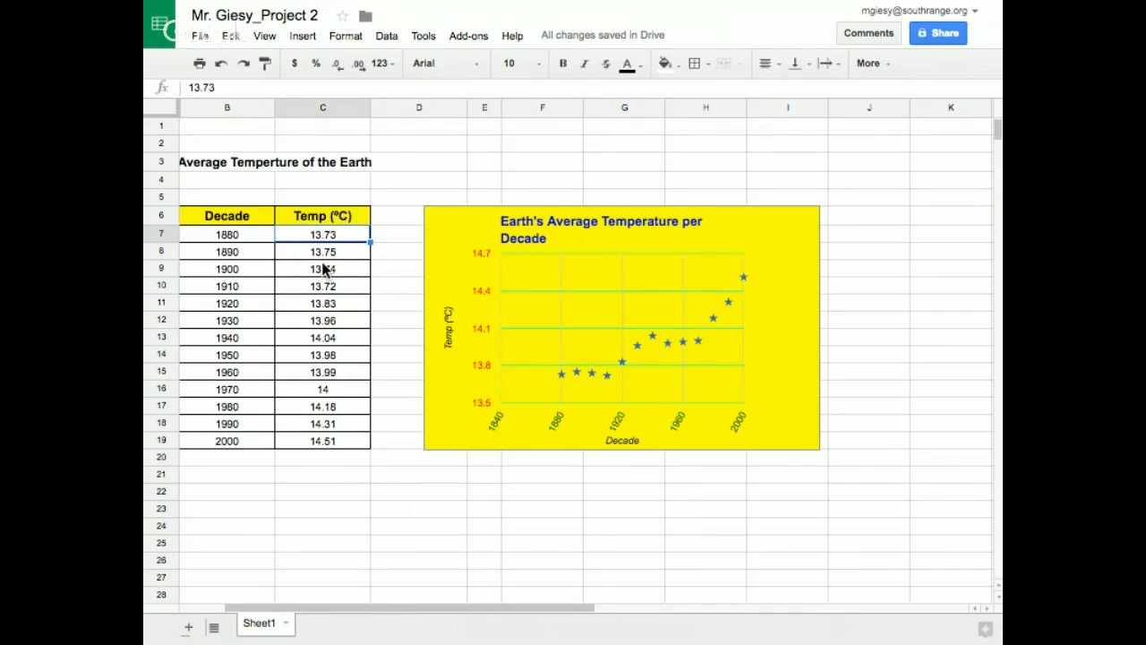
pyautogui.moveTo(359, 614); pyautogui.dragTo(274, 611)
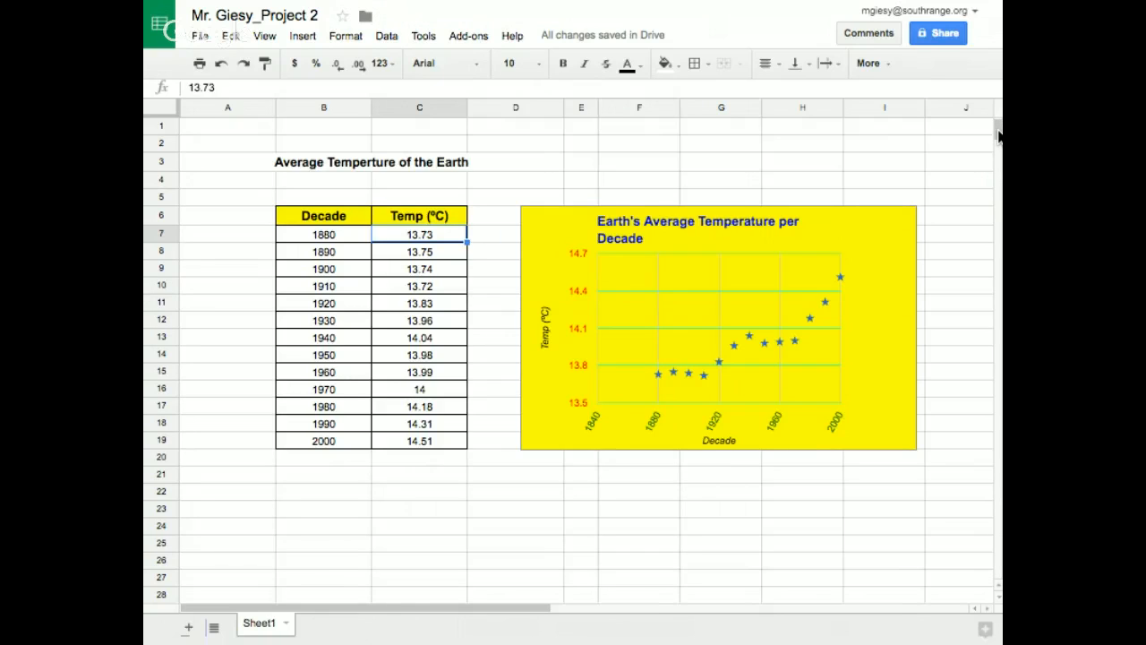
# Enter the headings "Dream Car" in B26 and "Cost" in C26
pyautogui.moveTo(999, 135); pyautogui.dragTo(998, 148)
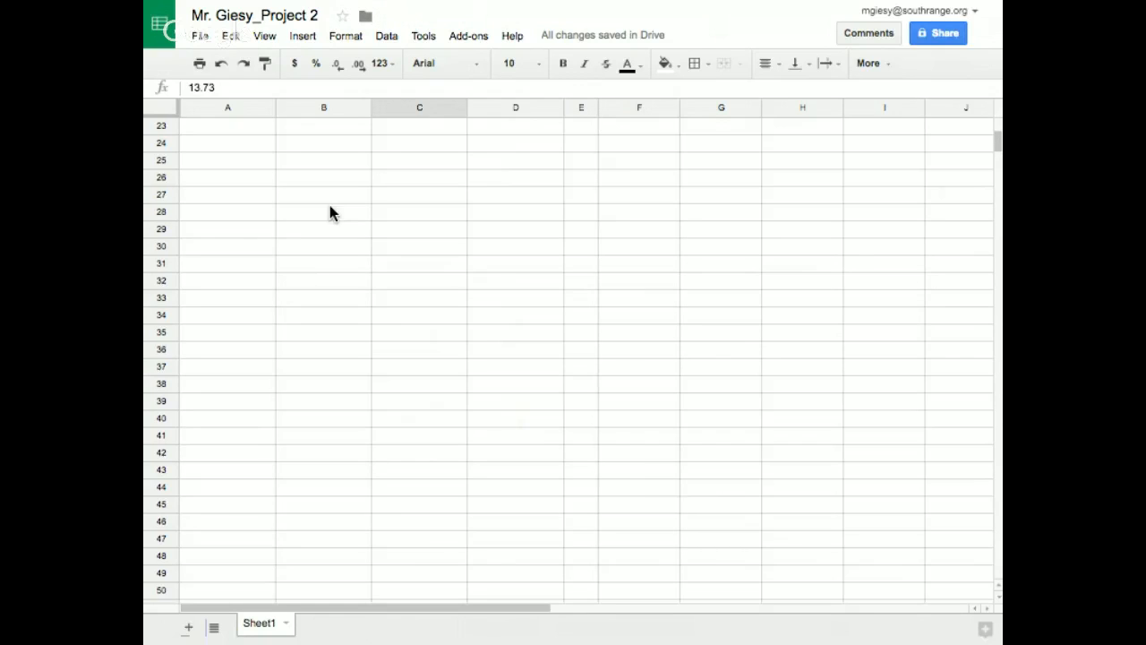
pyautogui.click(313, 179)
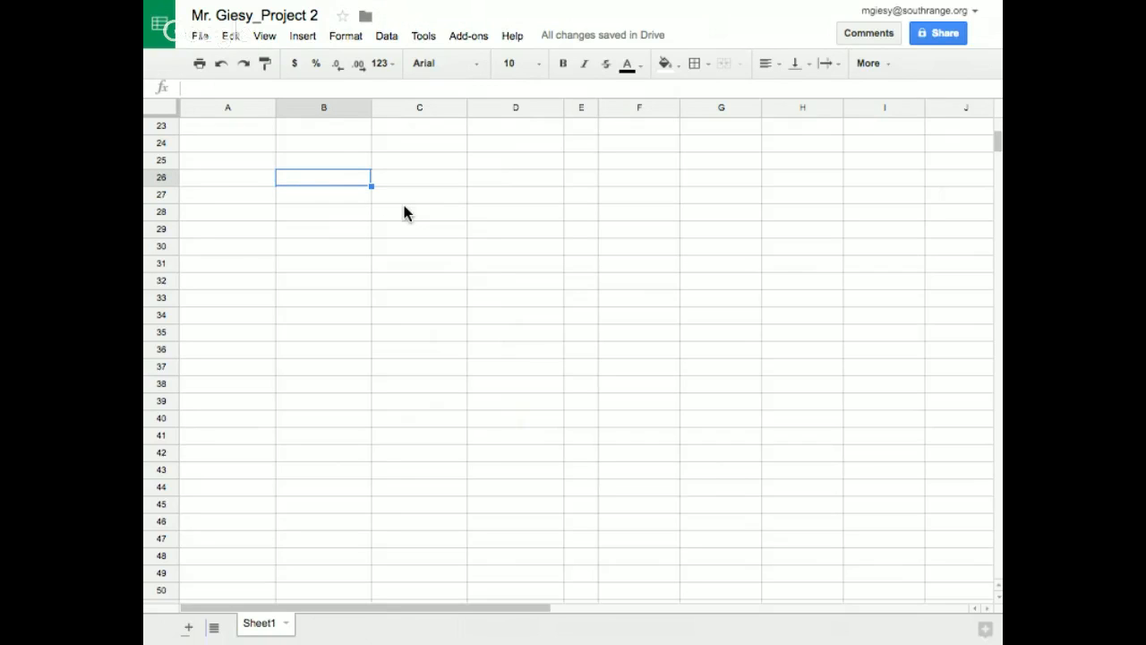
pyautogui.write('Dream')
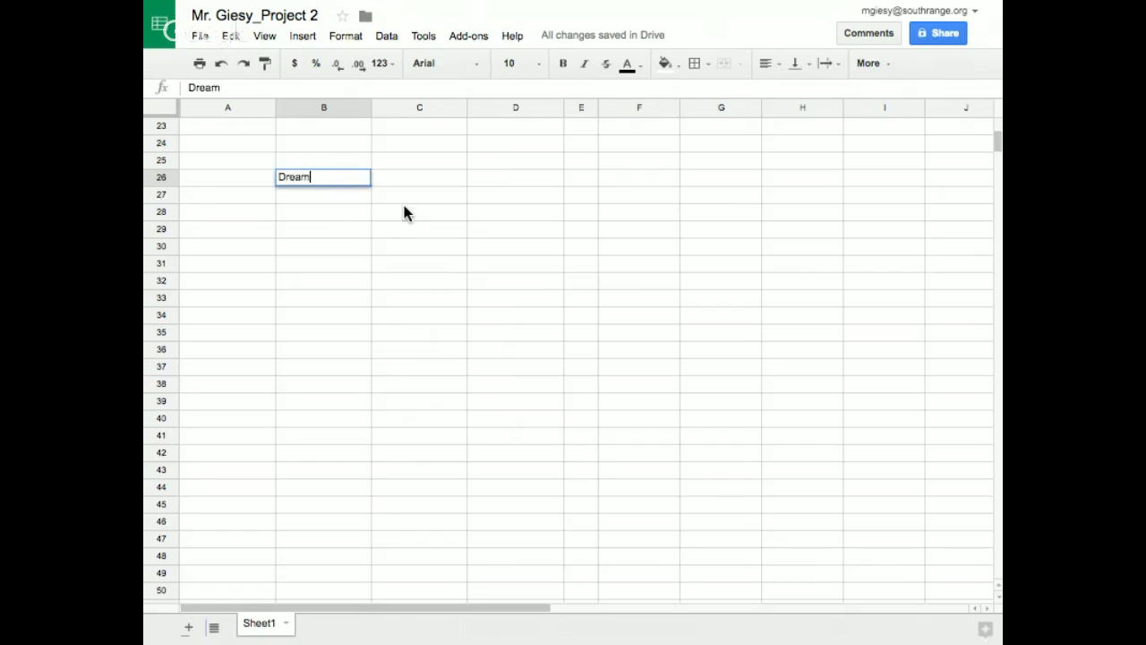
pyautogui.write(' Car')
pyautogui.press('Tab')
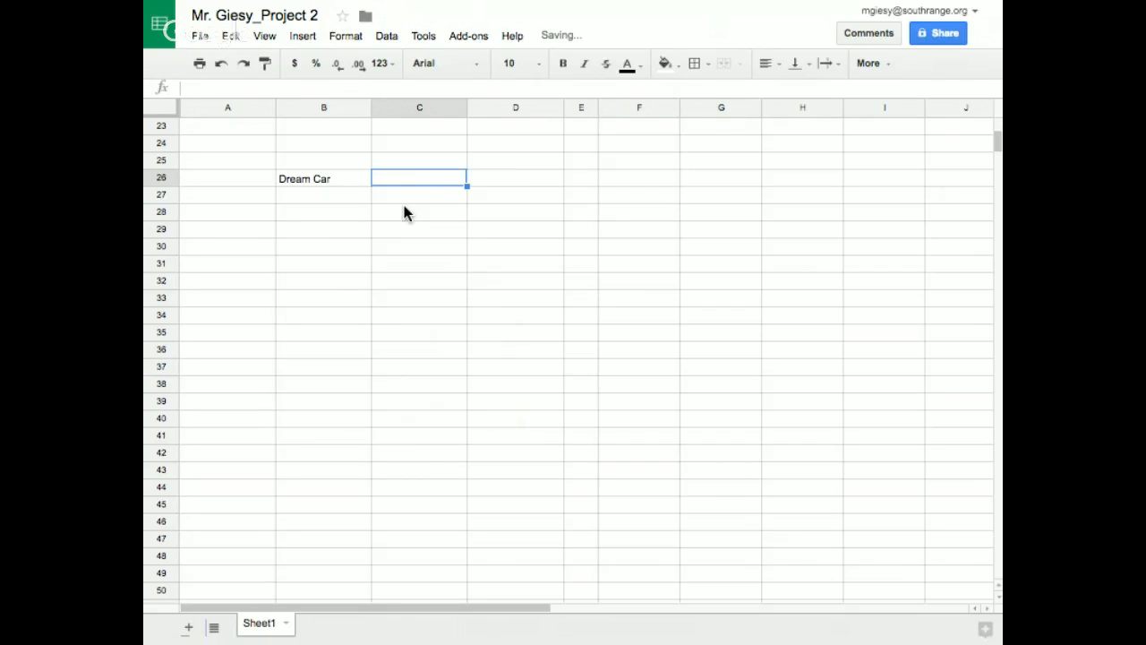
pyautogui.write('Cost')
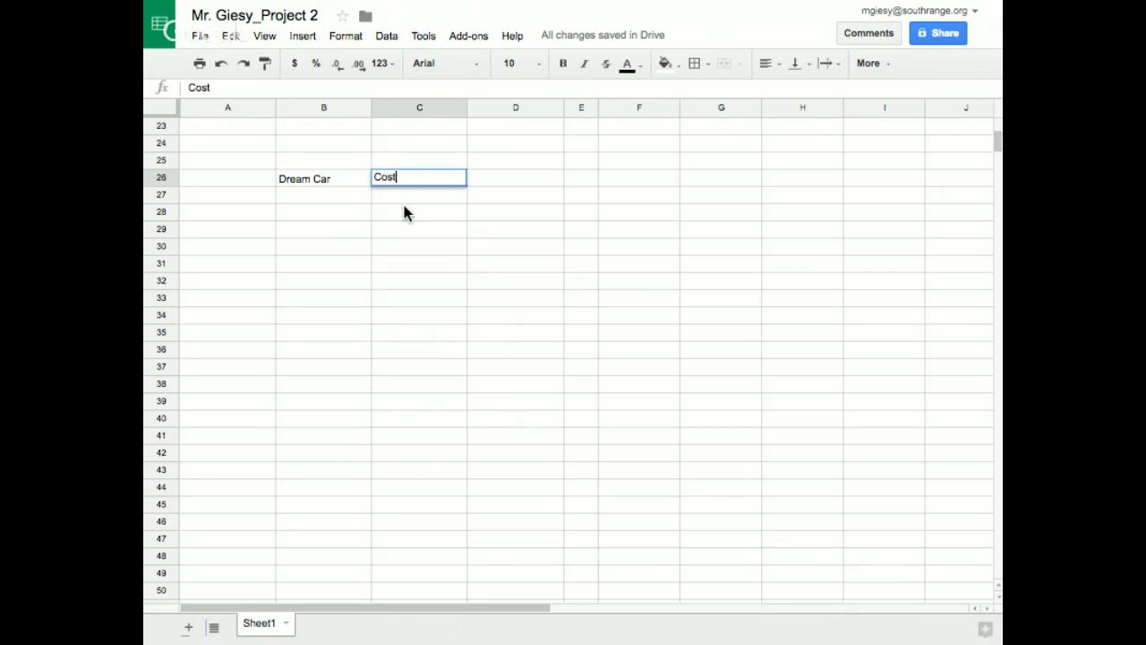
pyautogui.scroll(5, 406, 202)
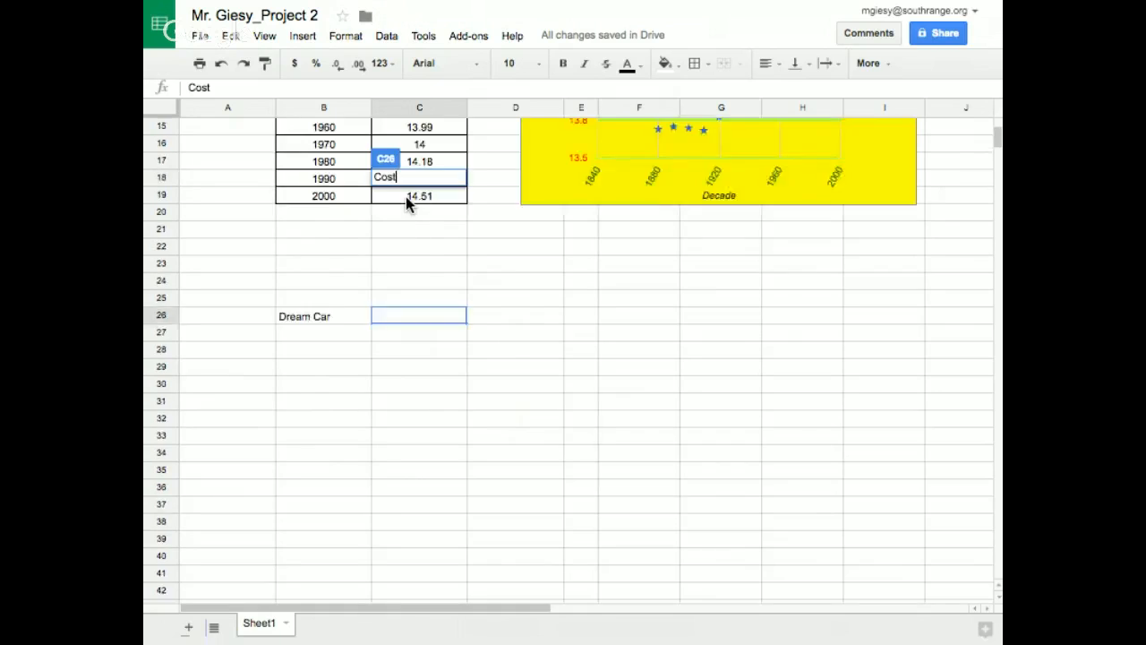
pyautogui.press('Return')
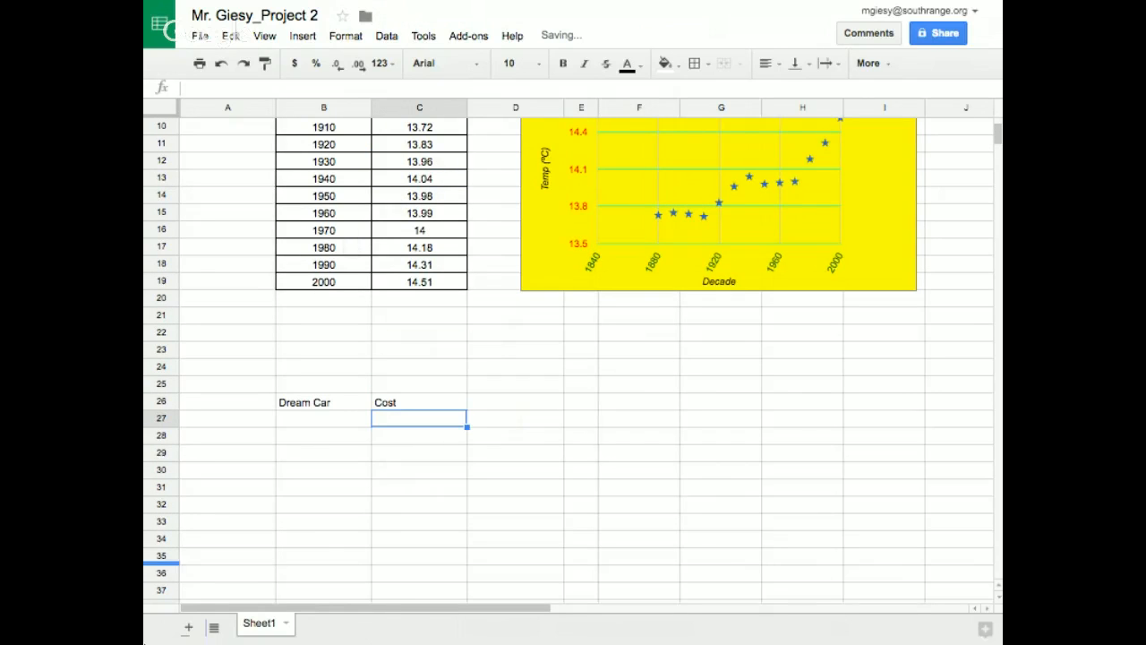
# Enter "1970 Roadrunner" in B27 under Dream Car and its cost of $60,000 in C27
pyautogui.moveTo(1000, 137); pyautogui.dragTo(1001, 147)
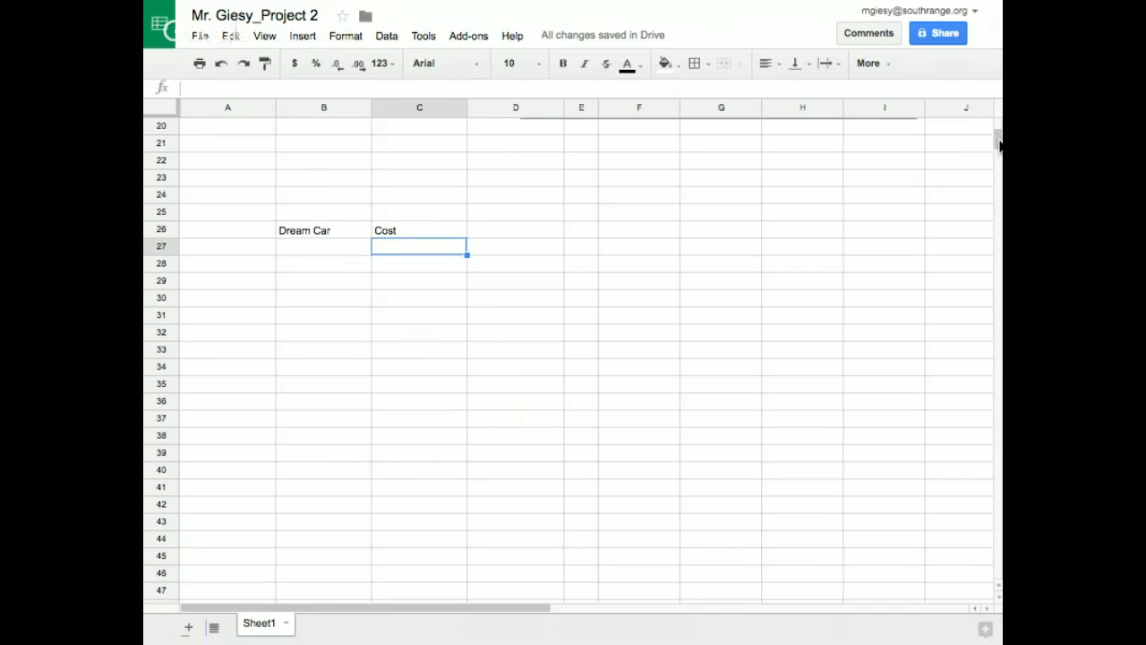
pyautogui.click(308, 246)
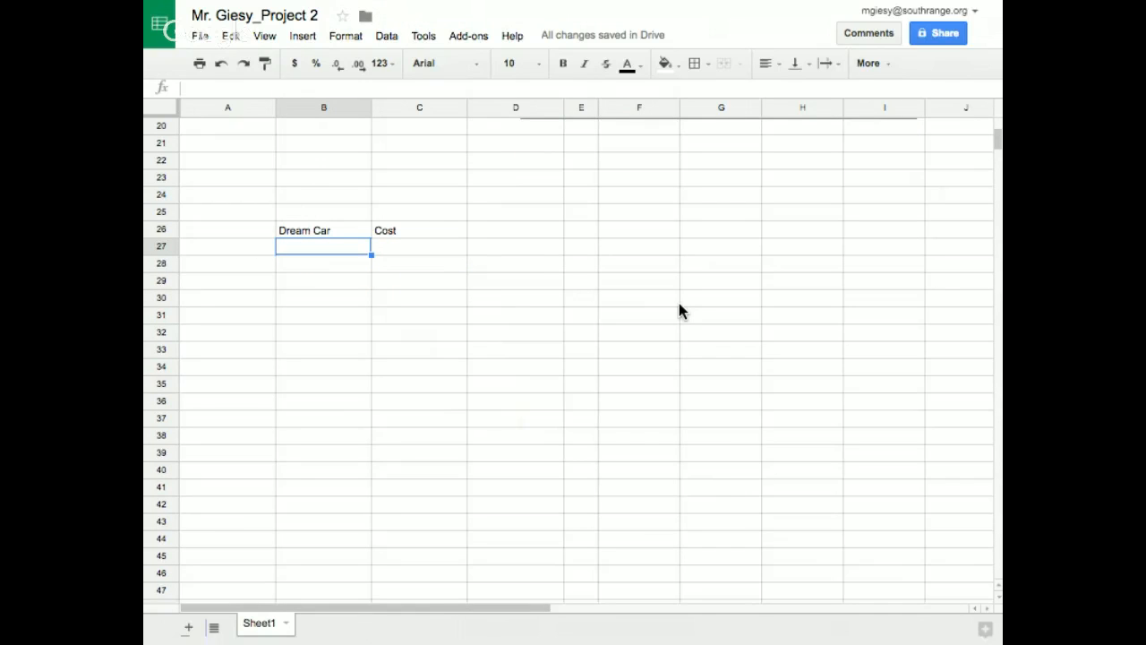
pyautogui.write('1970')
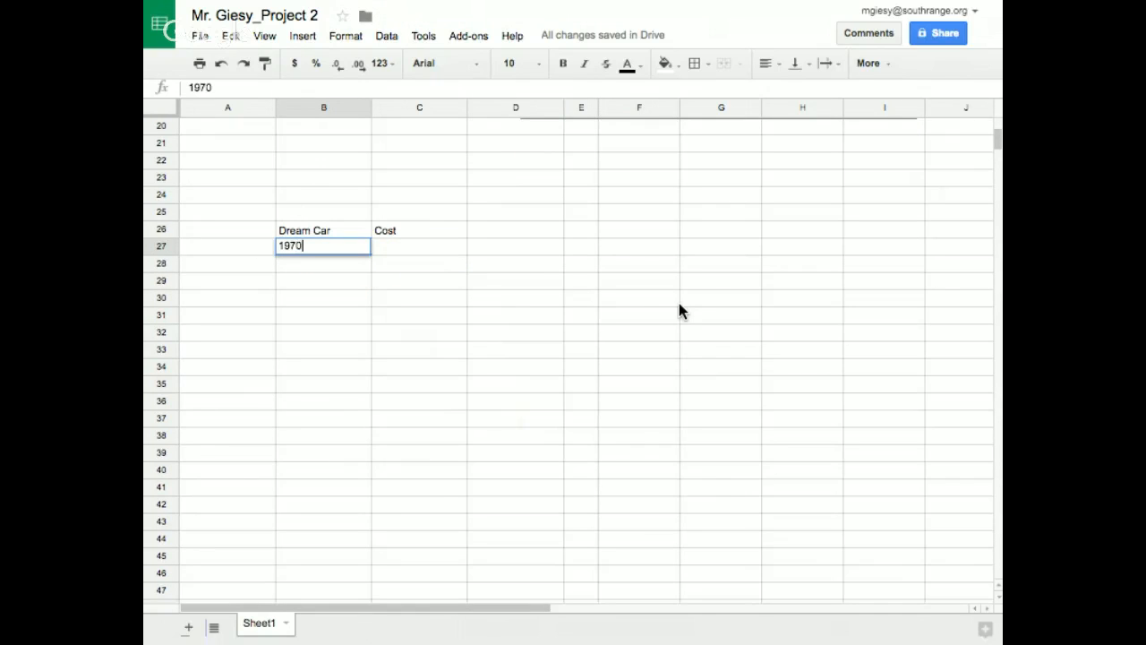
pyautogui.write(' Roadrunner')
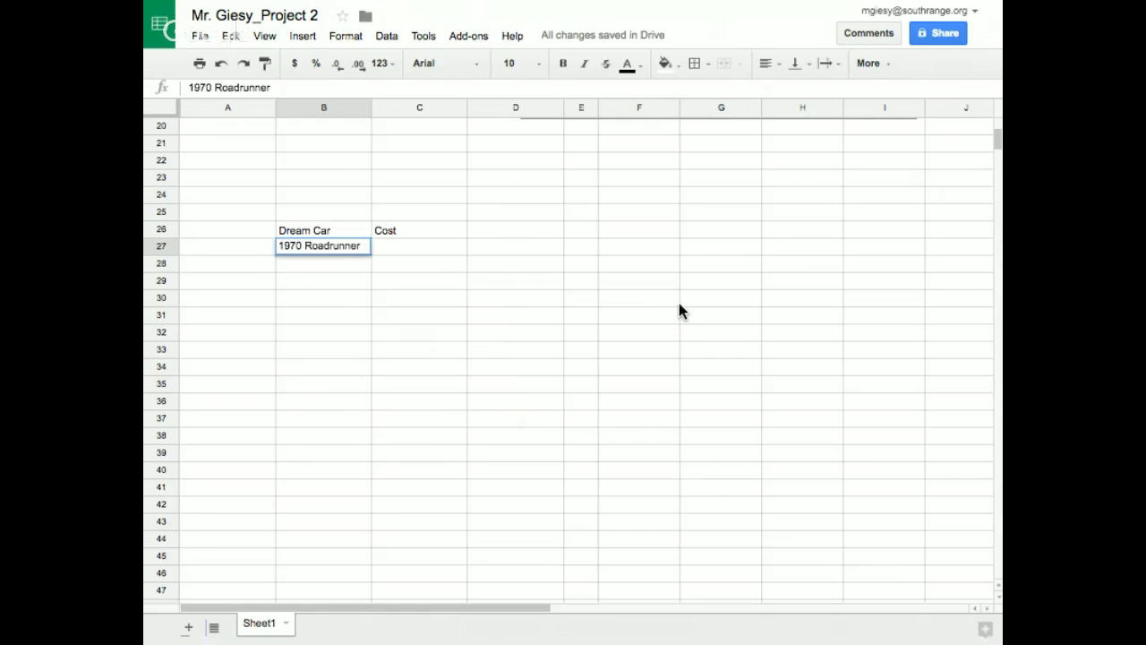
pyautogui.press('Tab')
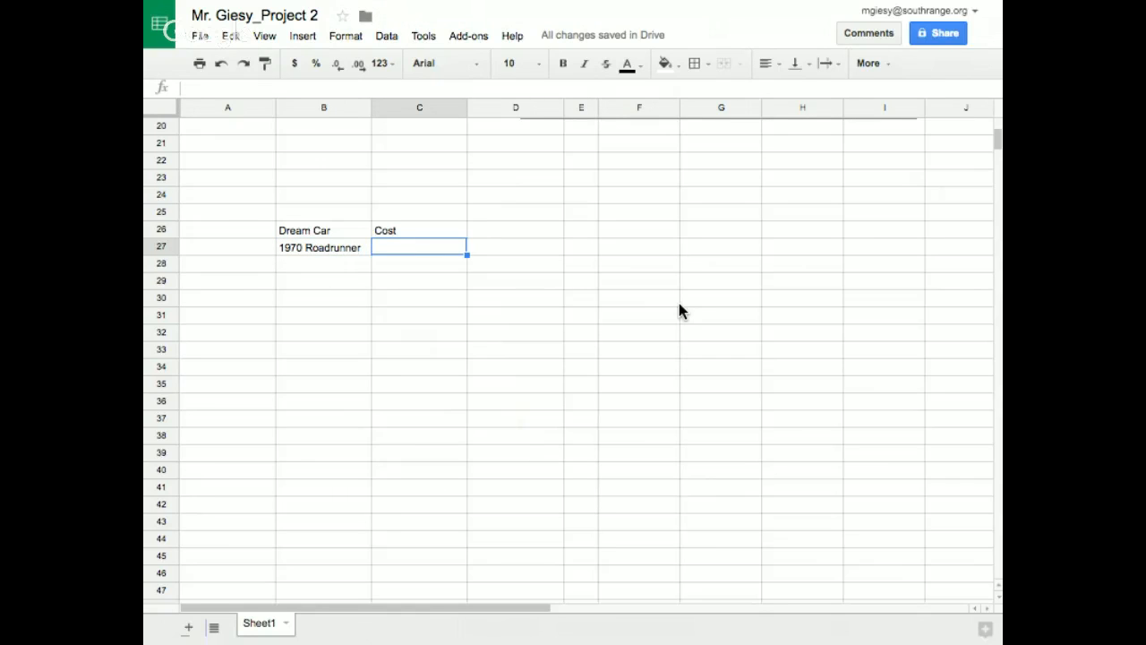
pyautogui.write('$6')
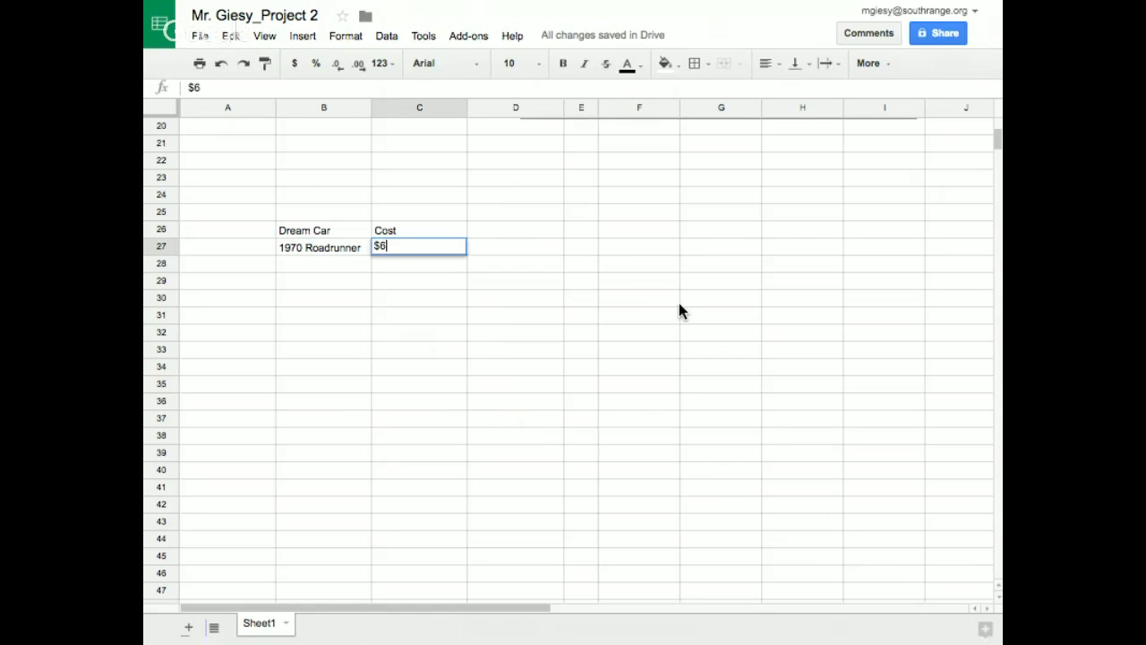
pyautogui.write('0000')
pyautogui.click(336, 299)
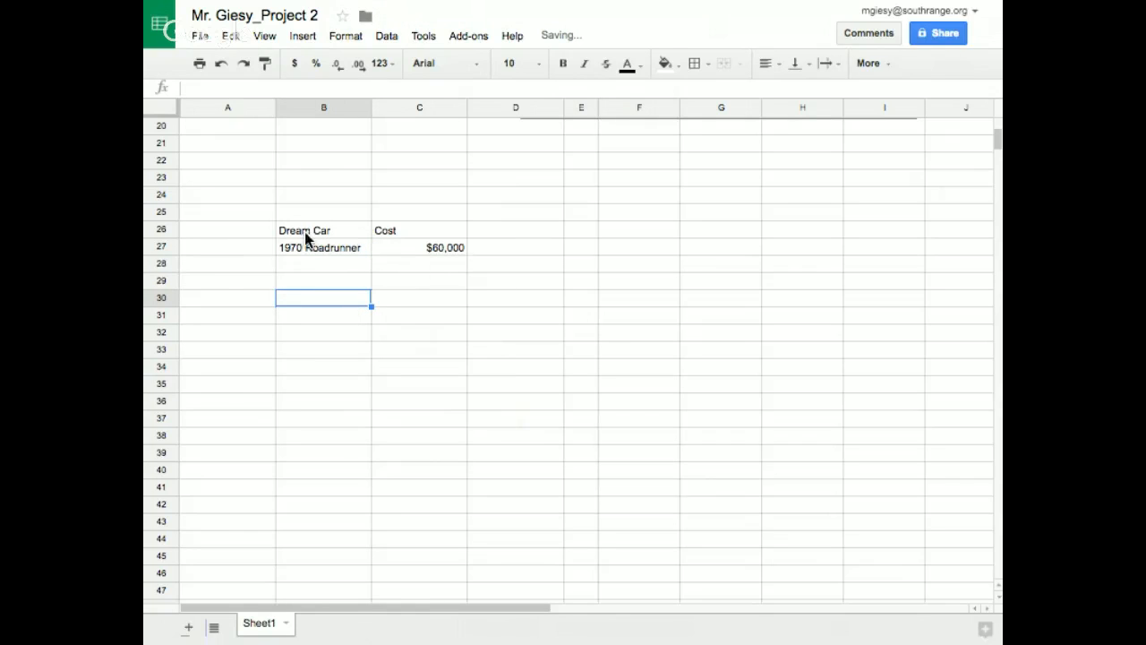
# Center the contents of B26:C27 horizontally and apply all borders to the range
pyautogui.moveTo(299, 231); pyautogui.dragTo(422, 249)
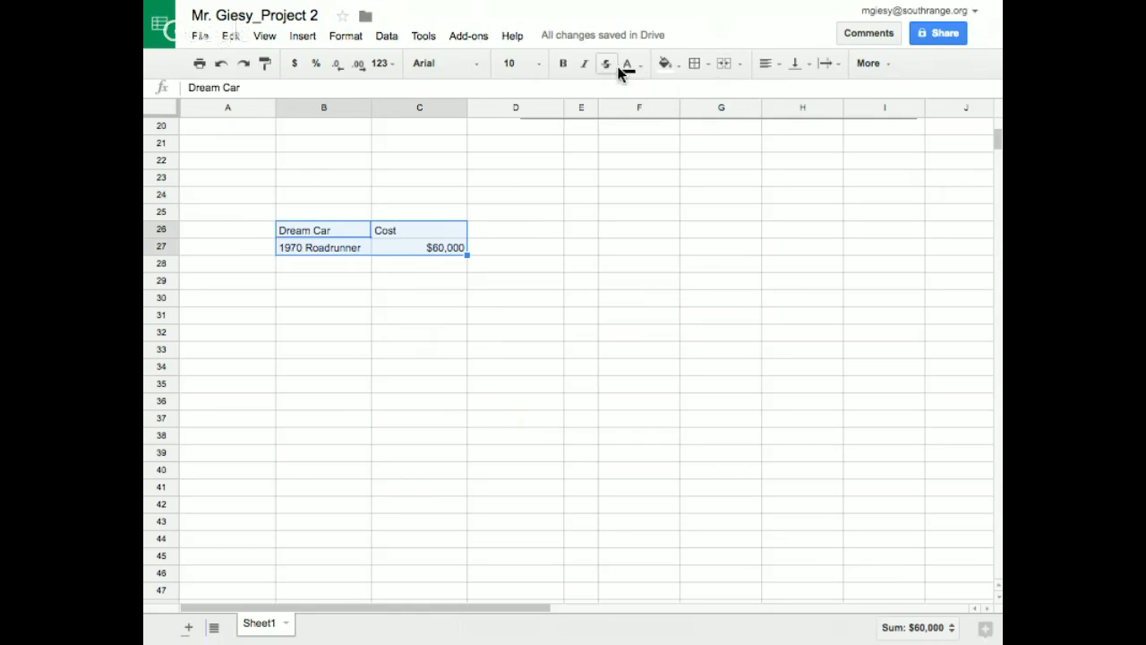
pyautogui.click(766, 65)
pyautogui.click(791, 92)
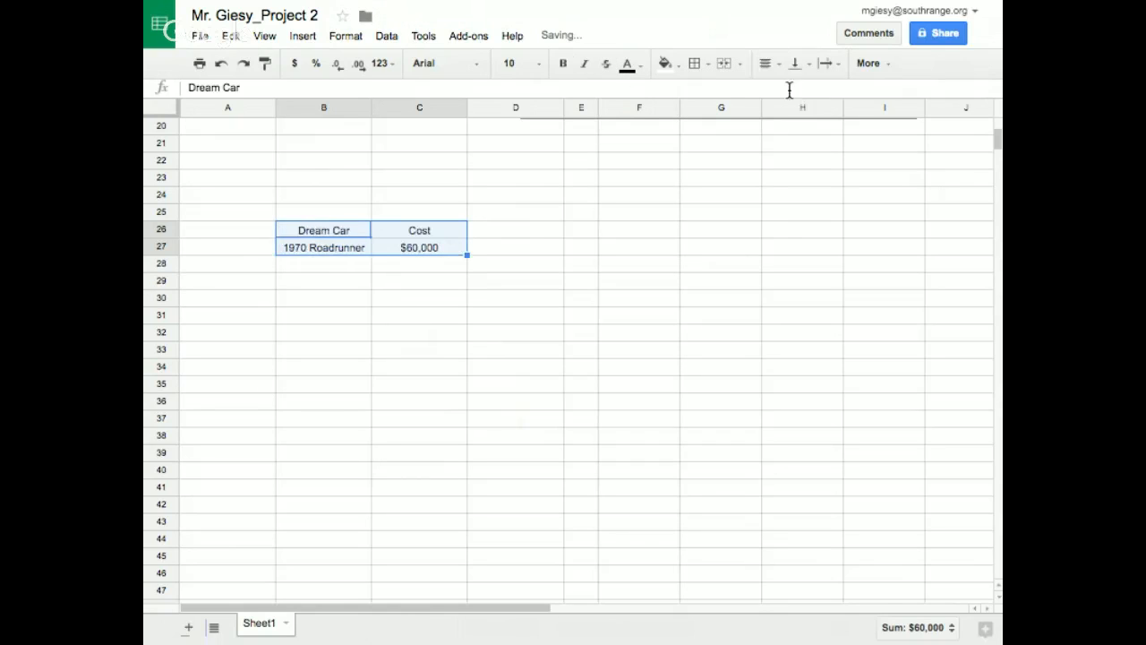
pyautogui.click(694, 64)
pyautogui.click(703, 97)
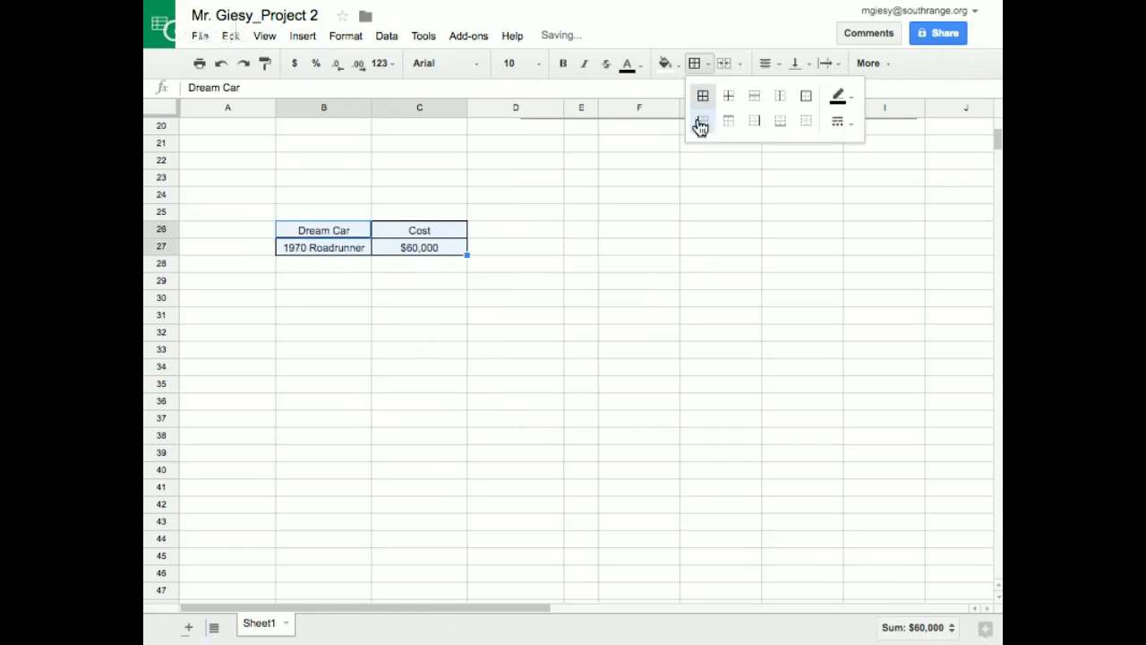
# Fill the header cells B26:C26 with yellow
pyautogui.click(287, 229)
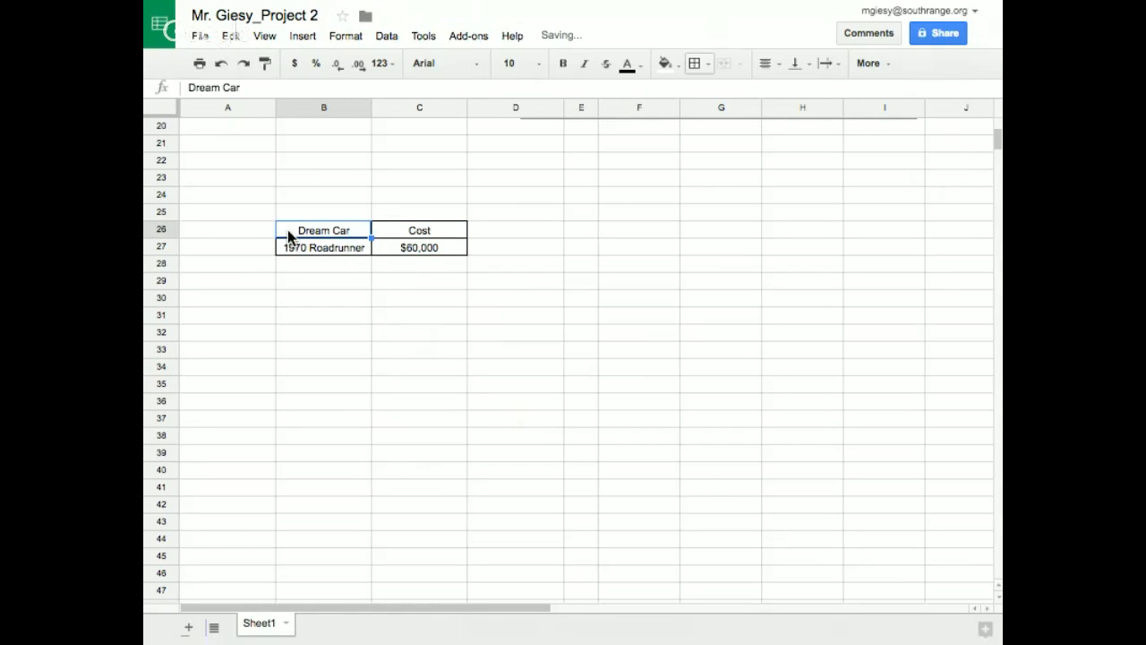
pyautogui.moveTo(287, 229); pyautogui.dragTo(395, 225)
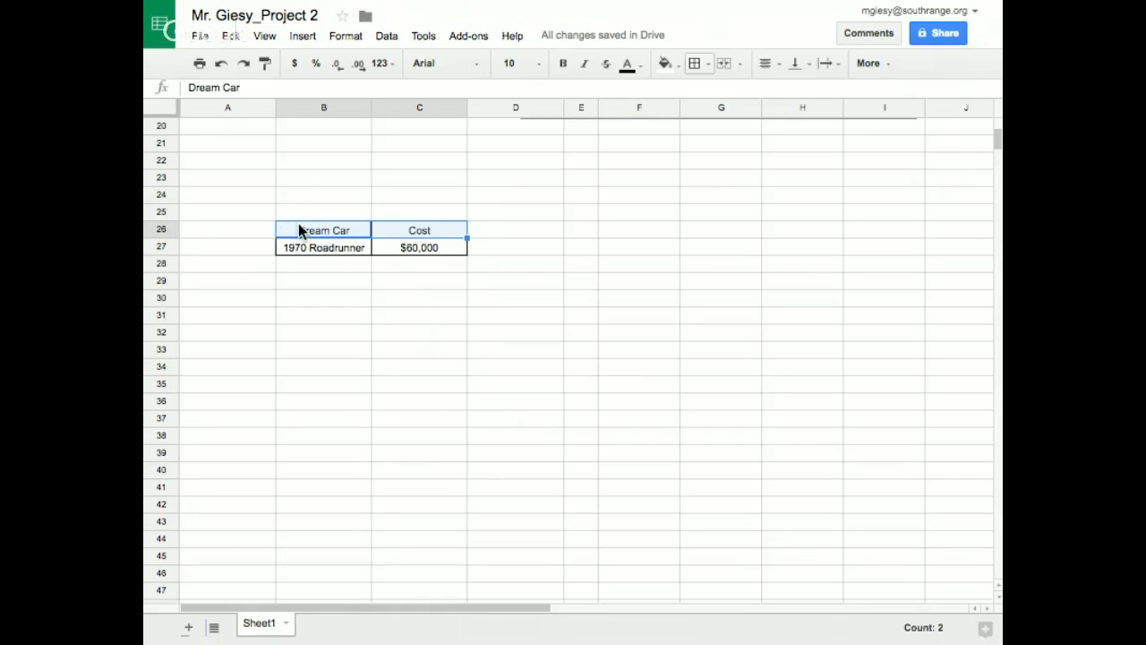
pyautogui.click(665, 63)
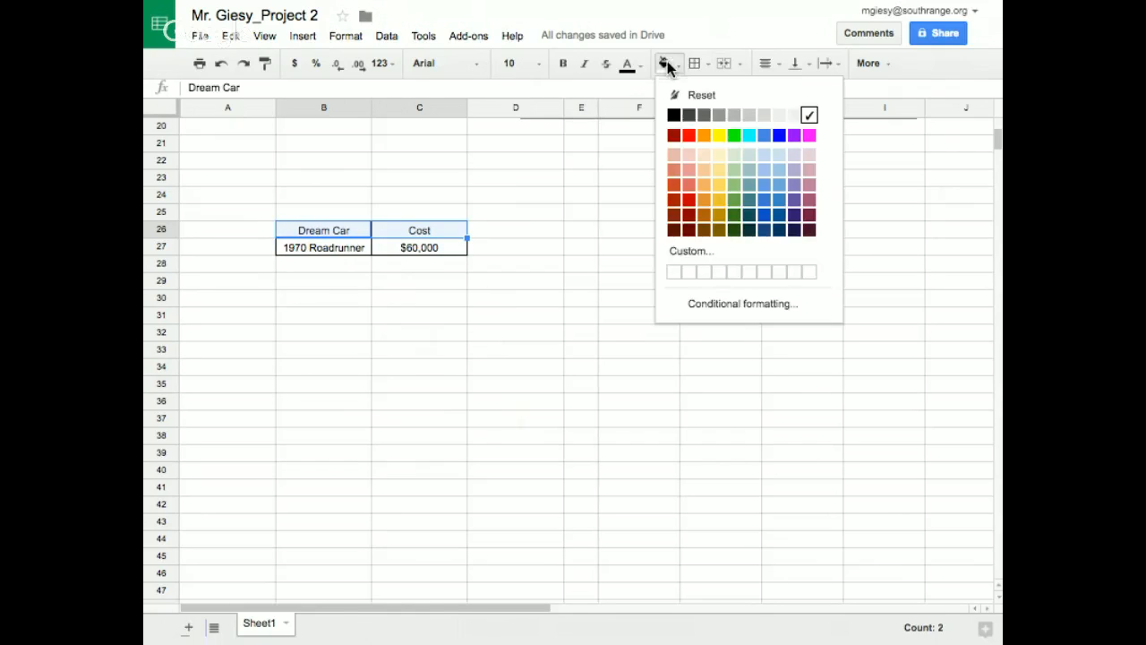
pyautogui.click(720, 137)
pyautogui.click(453, 417)
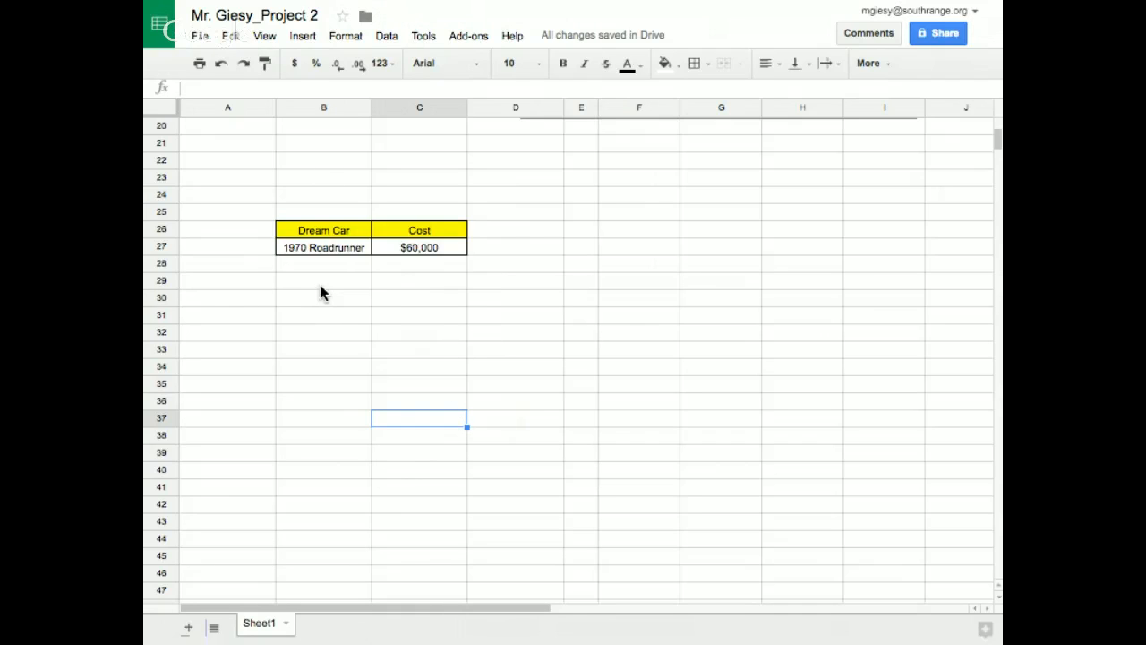
# Enter the loan labels "Interest Rate" in B30 and "Amount Months" in B31
pyautogui.click(303, 302)
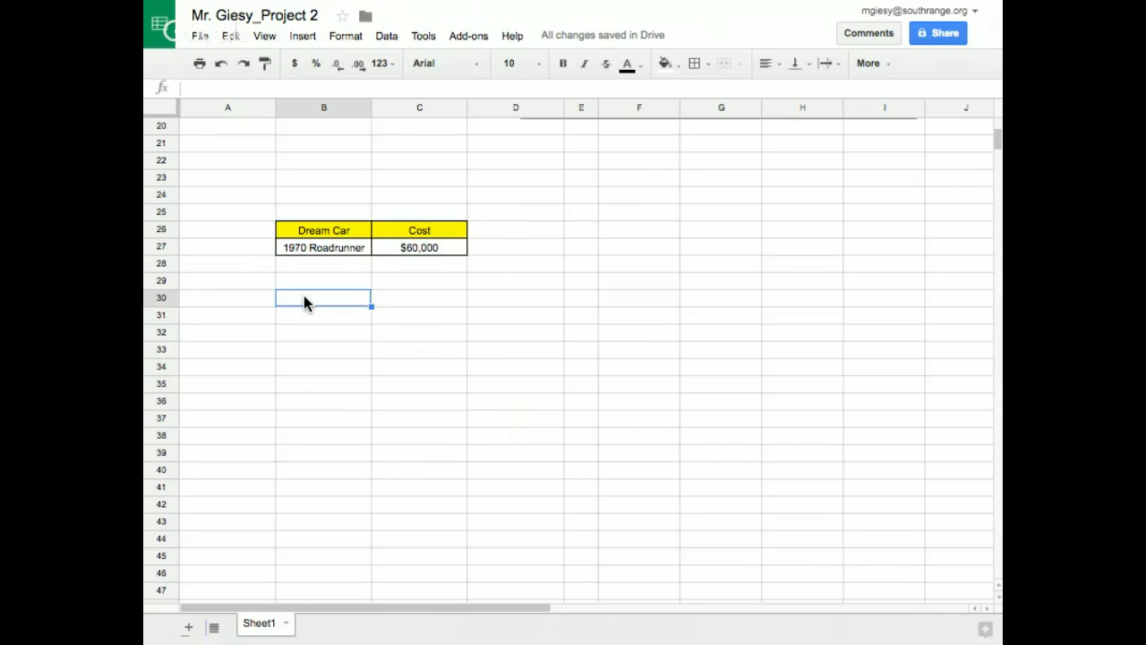
pyautogui.doubleClick(304, 295)
pyautogui.write('Interest Rate')
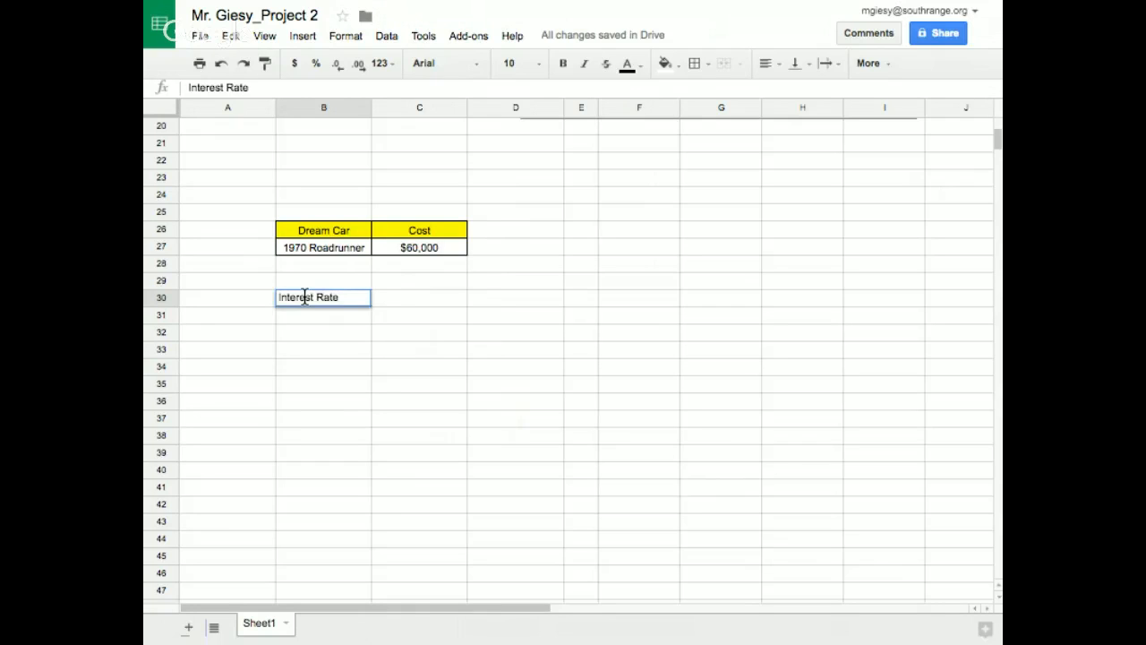
pyautogui.press('Return')
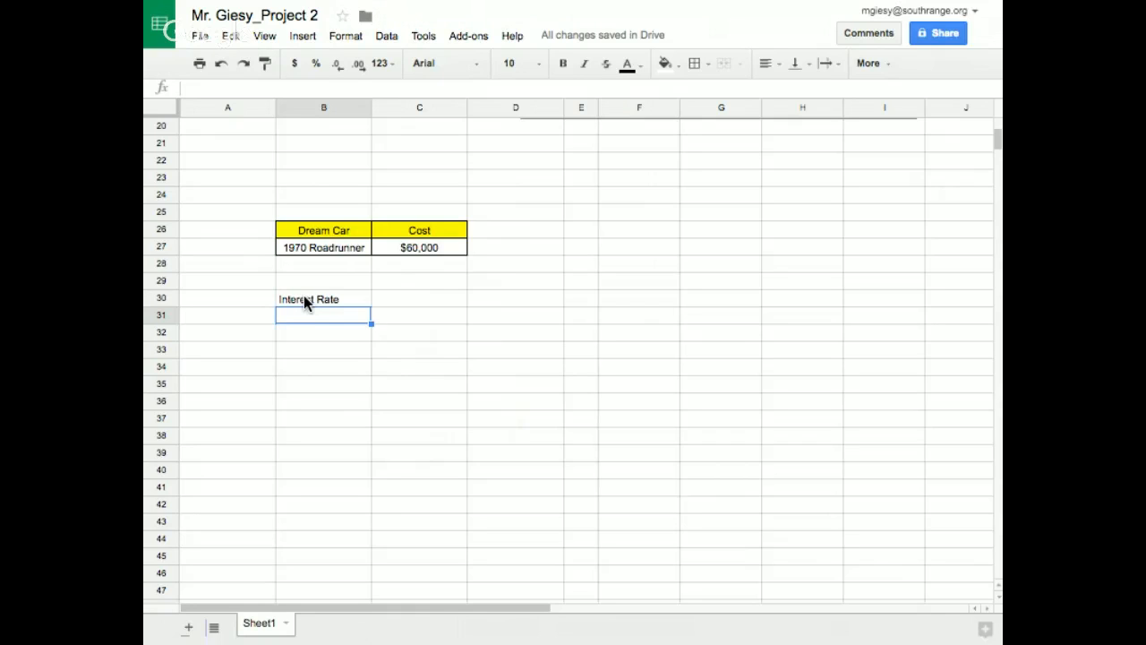
pyautogui.write('Amount Months')
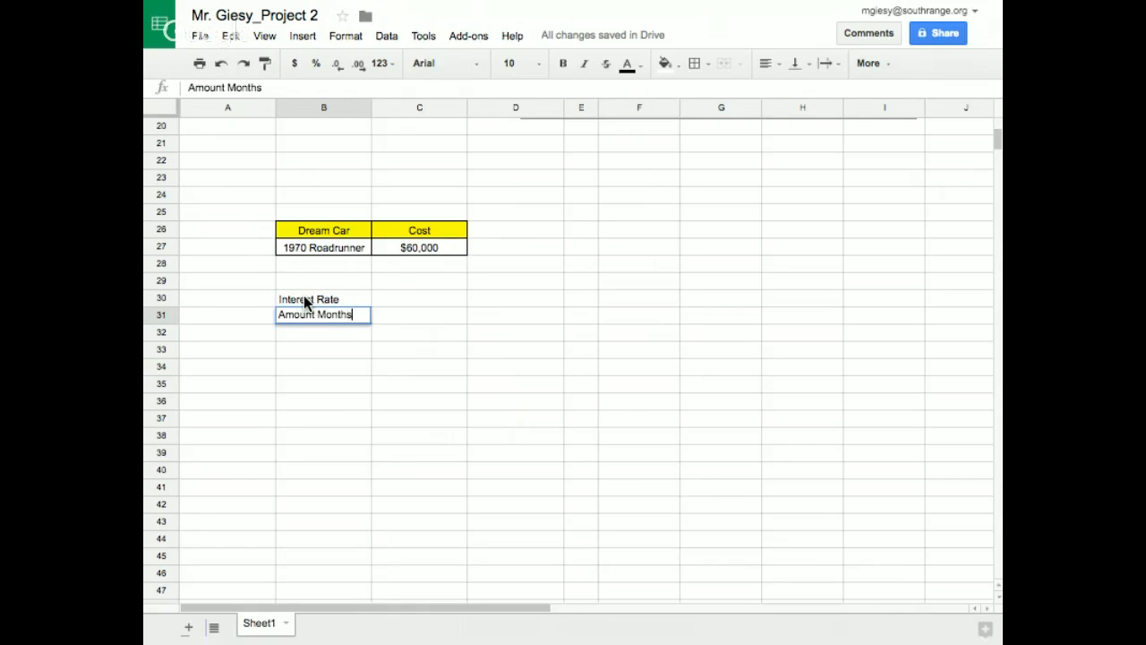
pyautogui.press('Return')
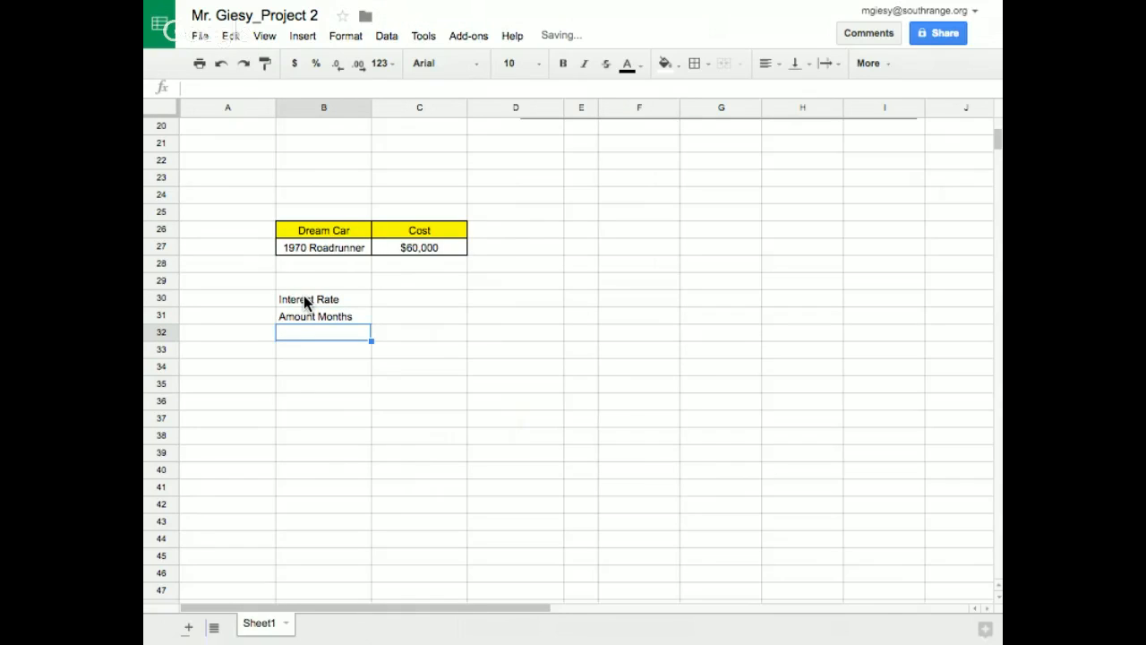
# Enter the third loan label, "Amount Money", in B32
pyautogui.write('Amount ')
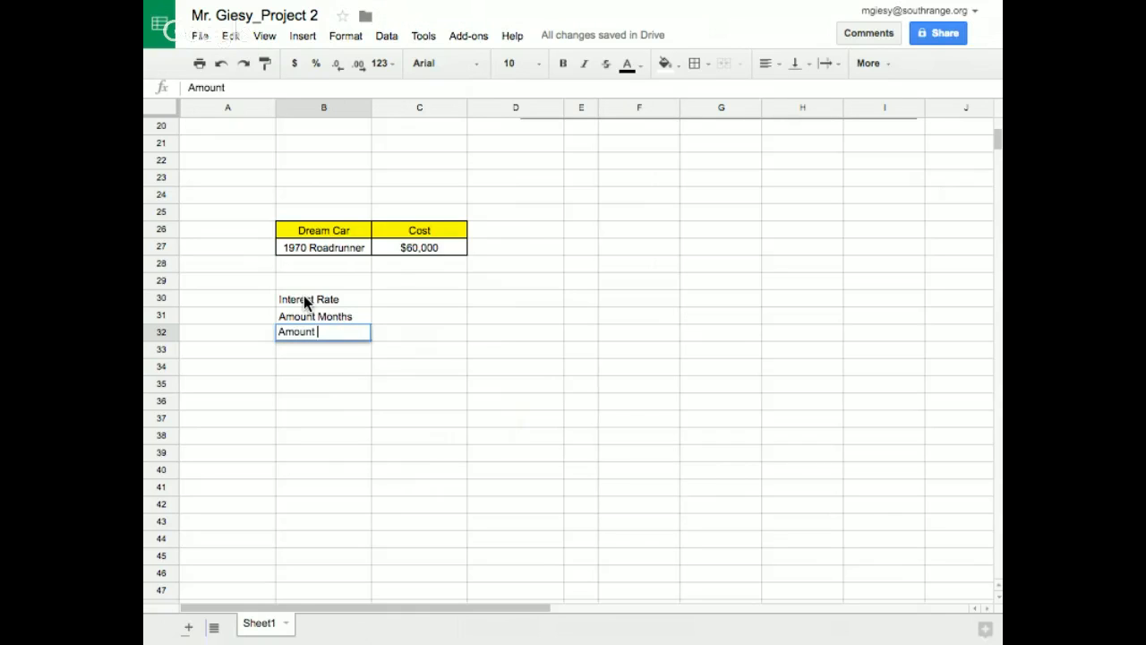
pyautogui.write('Money')
pyautogui.click(410, 372)
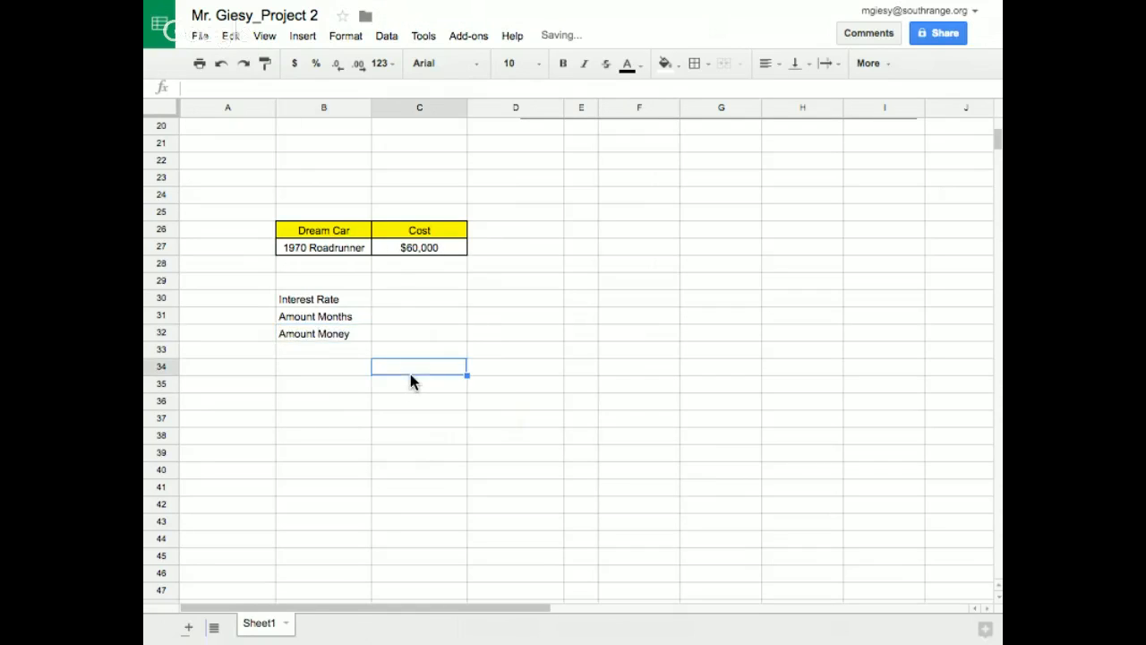
# Fill in the loan values: 0.05 for Interest Rate in C30, 60 for Amount Months in C31, and 60000 for Amount Money in C32
pyautogui.click(401, 299)
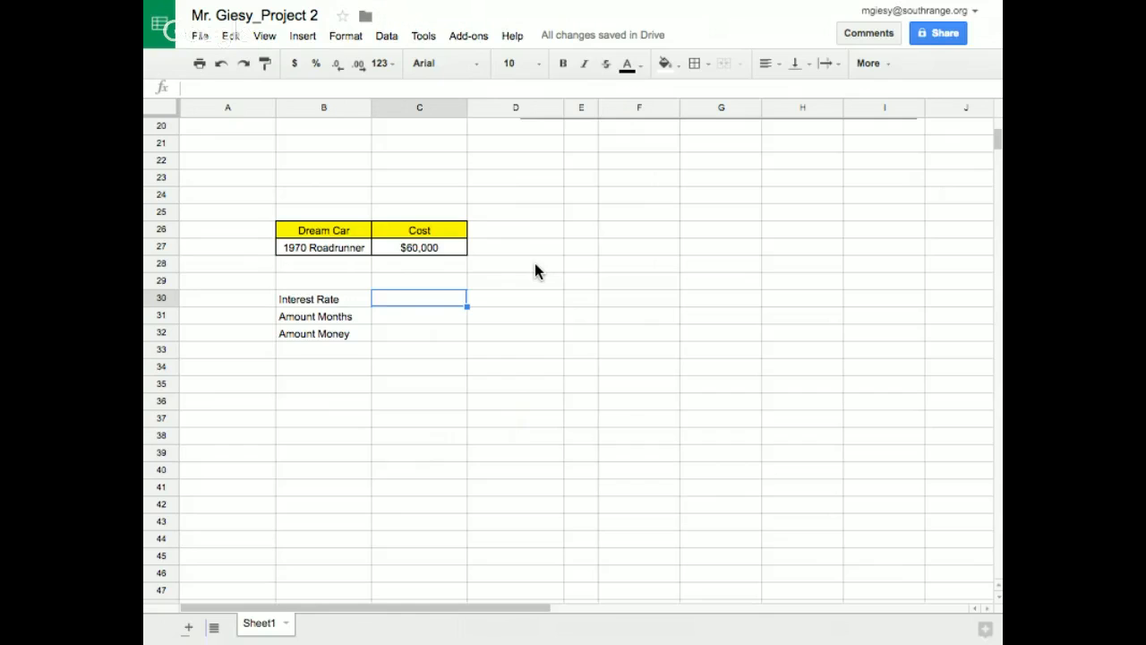
pyautogui.write('0.05')
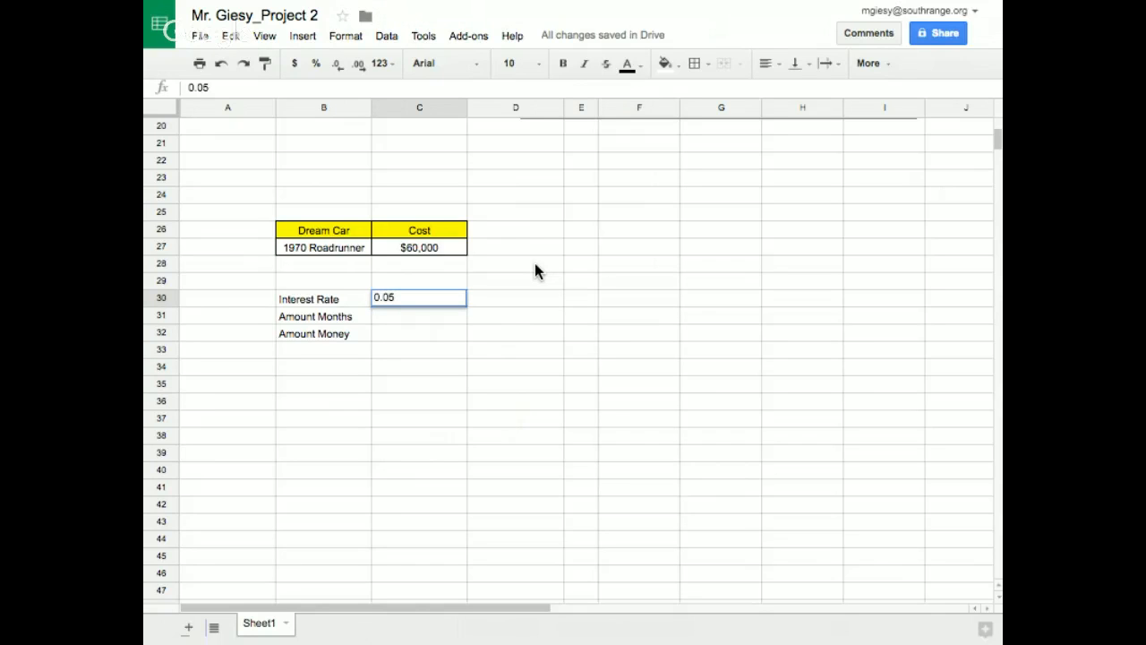
pyautogui.press('Return')
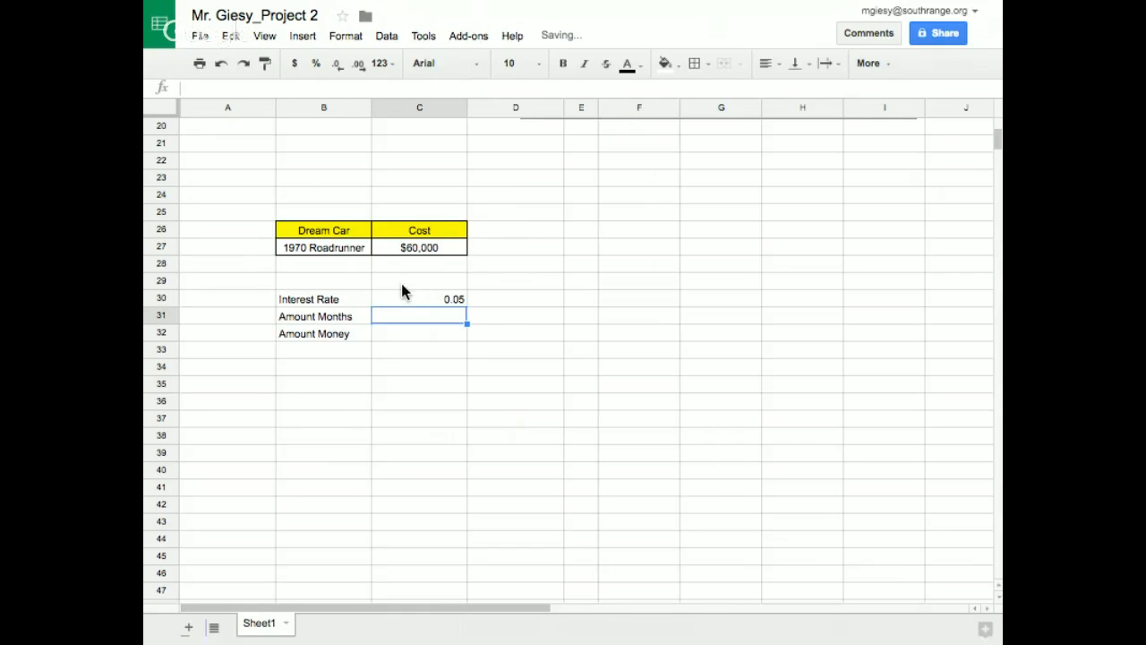
pyautogui.click(447, 298)
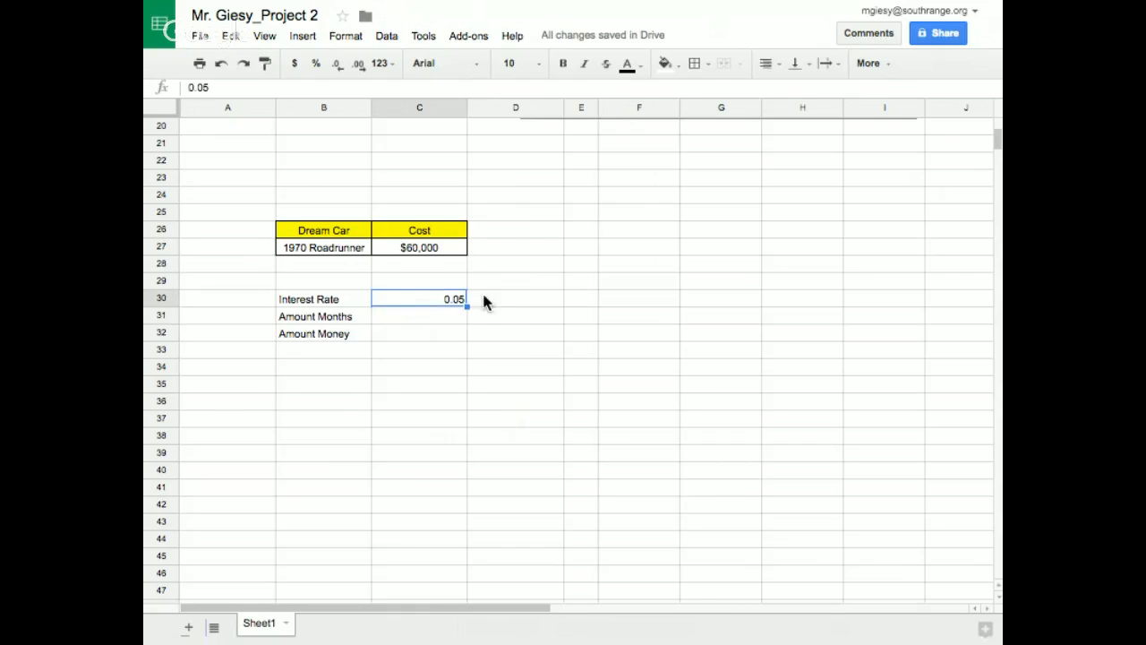
pyautogui.click(419, 318)
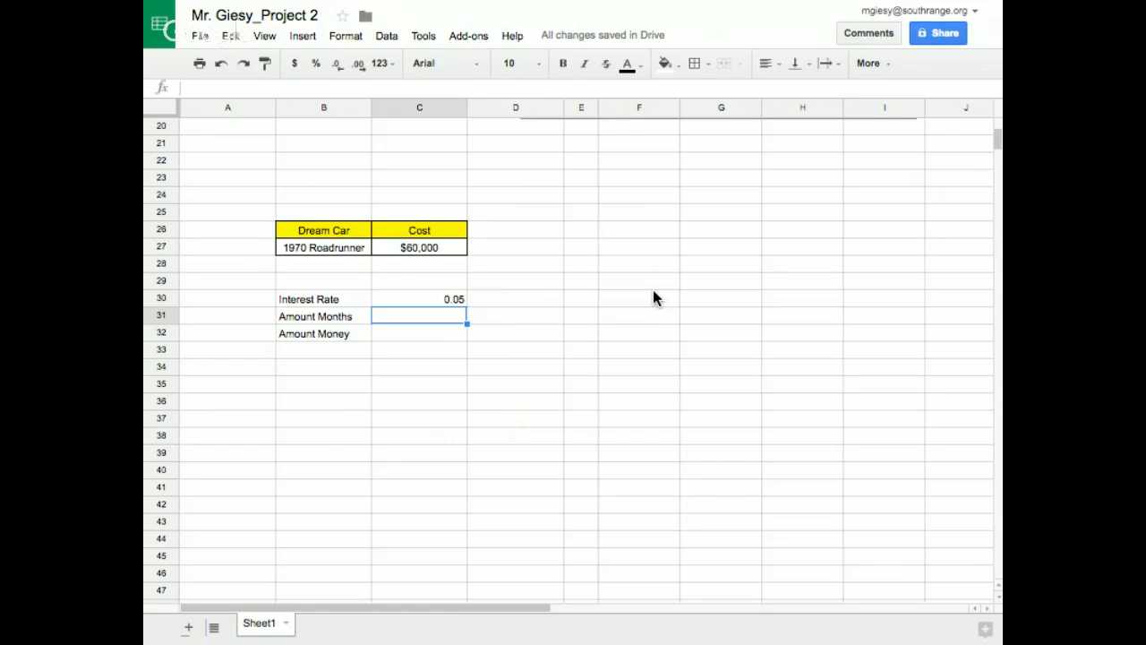
pyautogui.write('60')
pyautogui.press('Return')
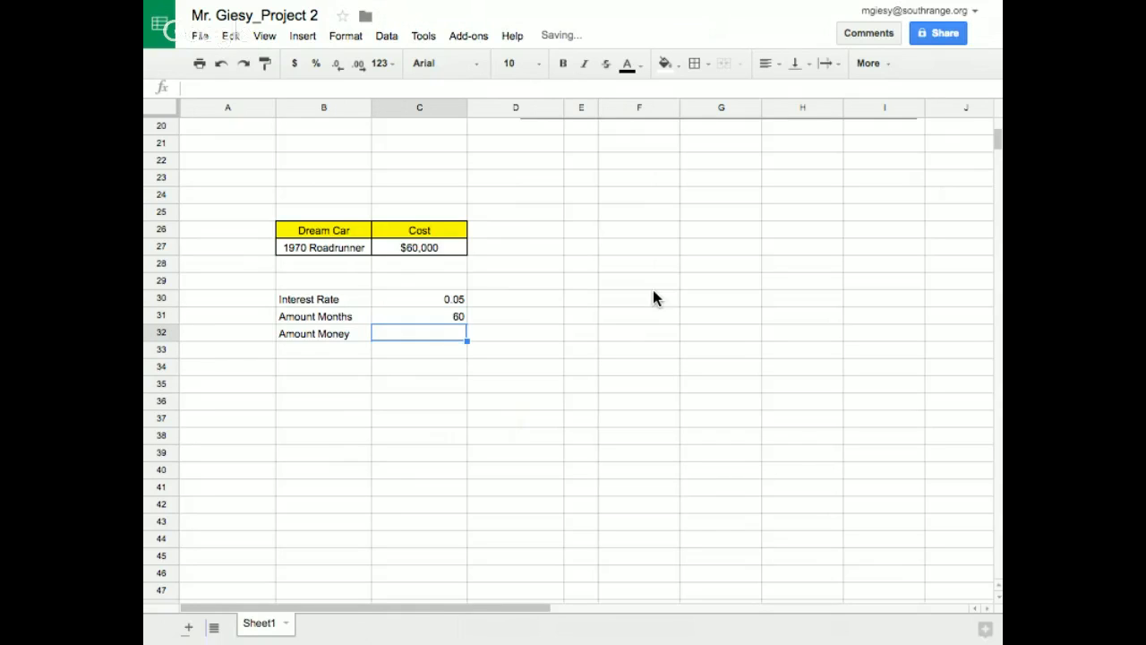
pyautogui.write('600')
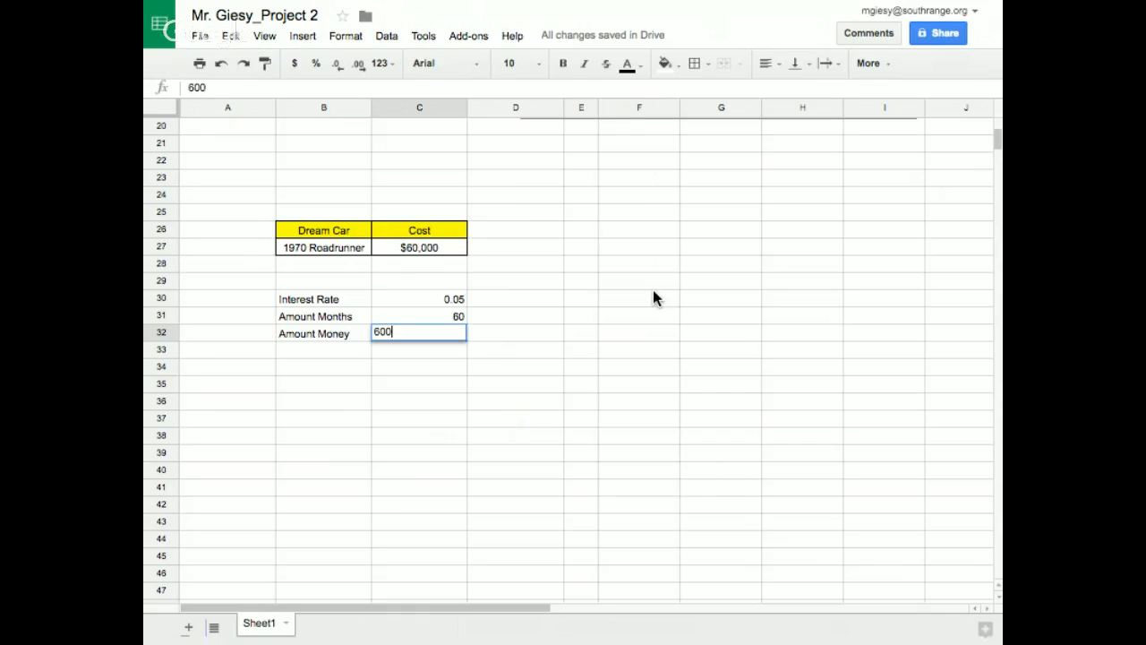
pyautogui.write('00')
pyautogui.press('Return')
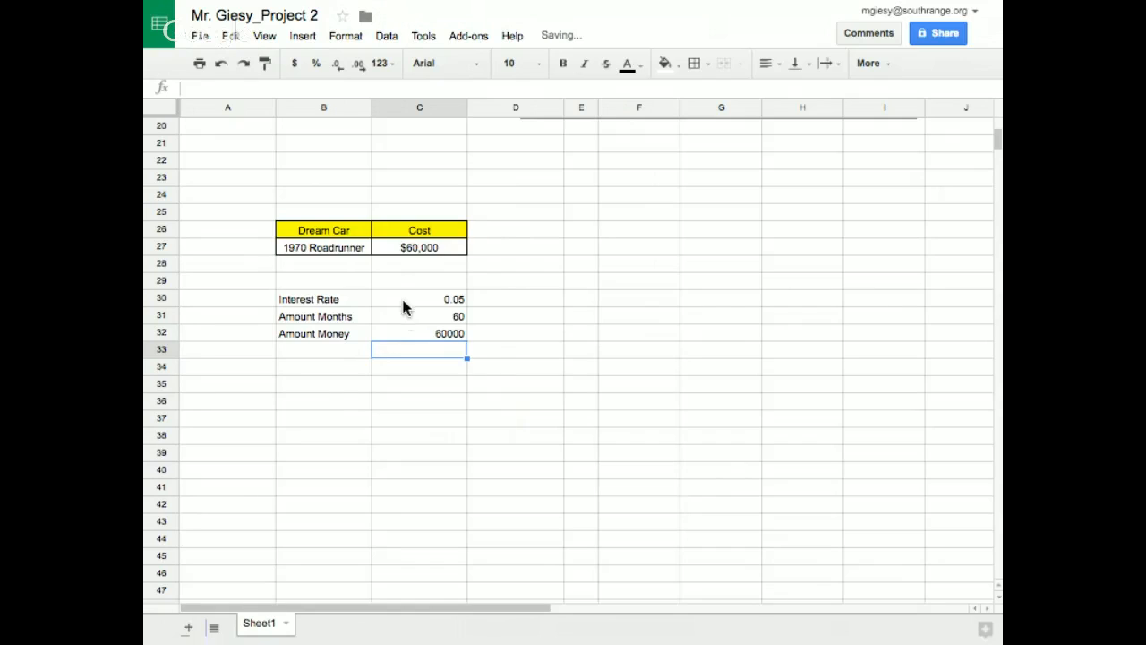
# Center the loan values in C30:C32 horizontally and apply all borders to B30:C32
pyautogui.moveTo(403, 302); pyautogui.dragTo(402, 333)
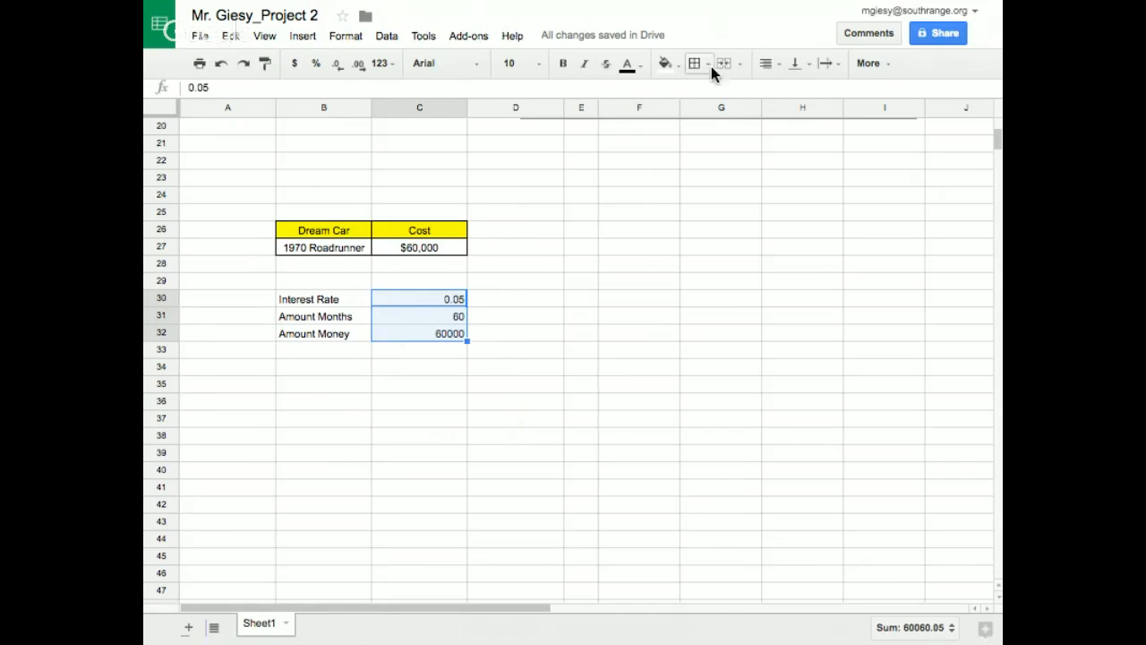
pyautogui.click(767, 65)
pyautogui.click(793, 92)
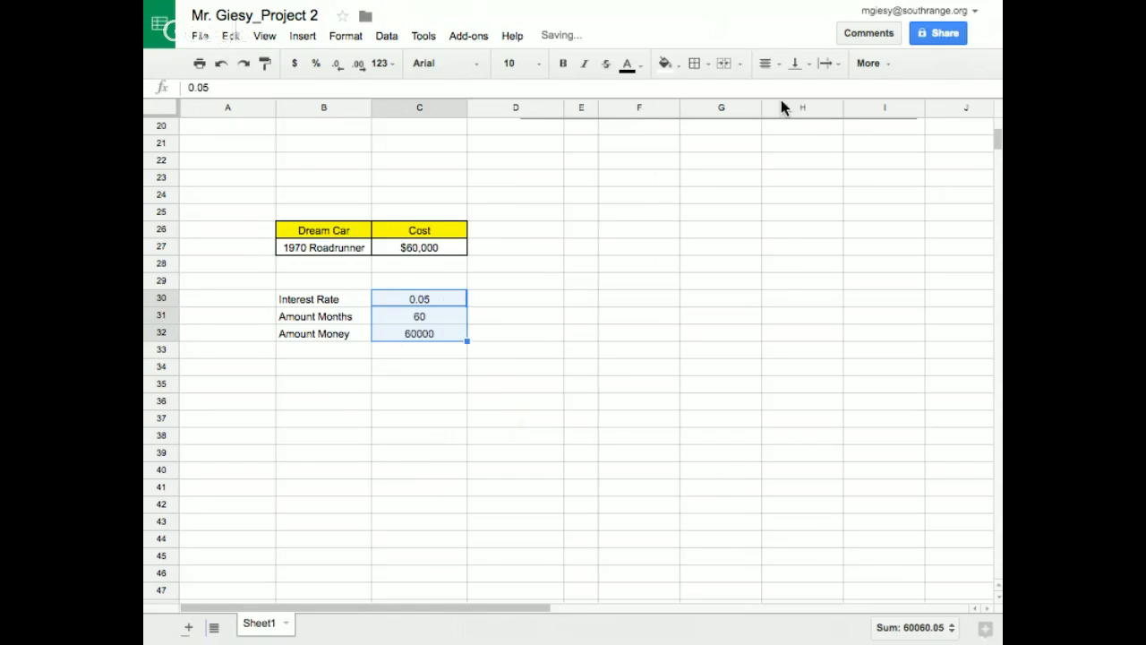
pyautogui.moveTo(307, 302); pyautogui.dragTo(430, 336)
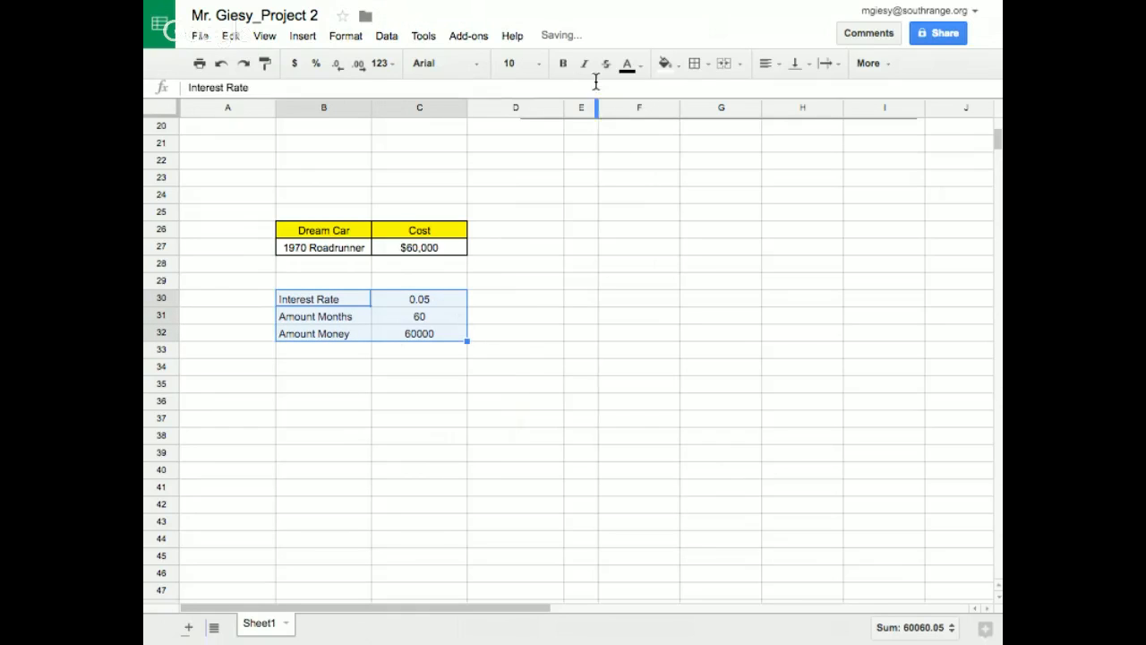
pyautogui.click(696, 63)
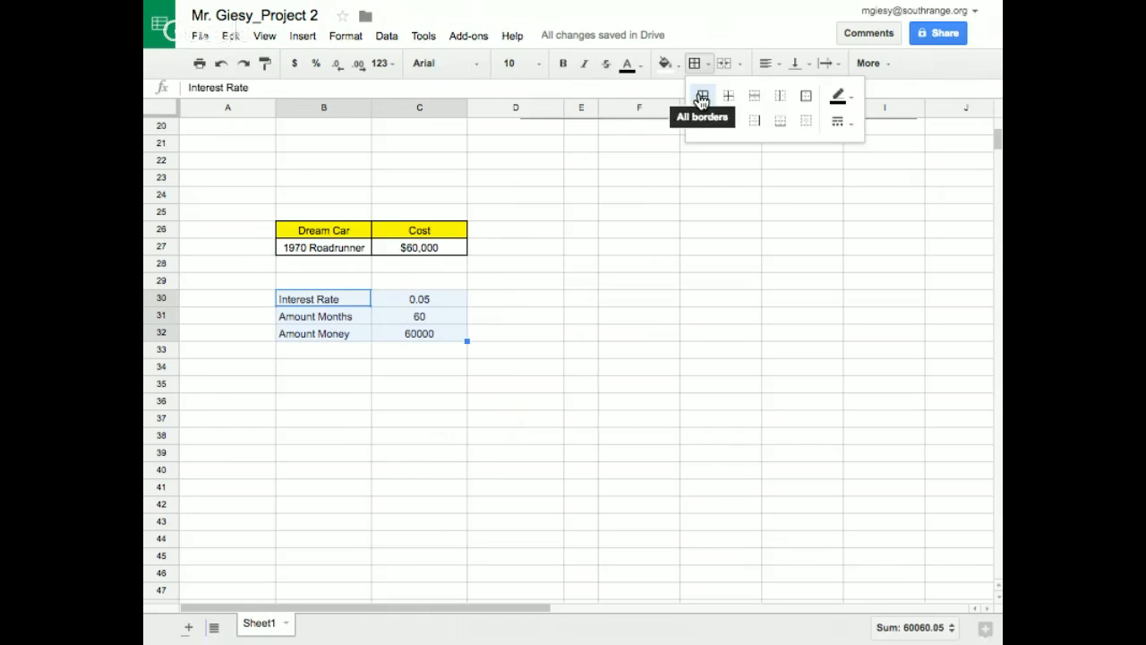
pyautogui.click(701, 96)
pyautogui.click(622, 401)
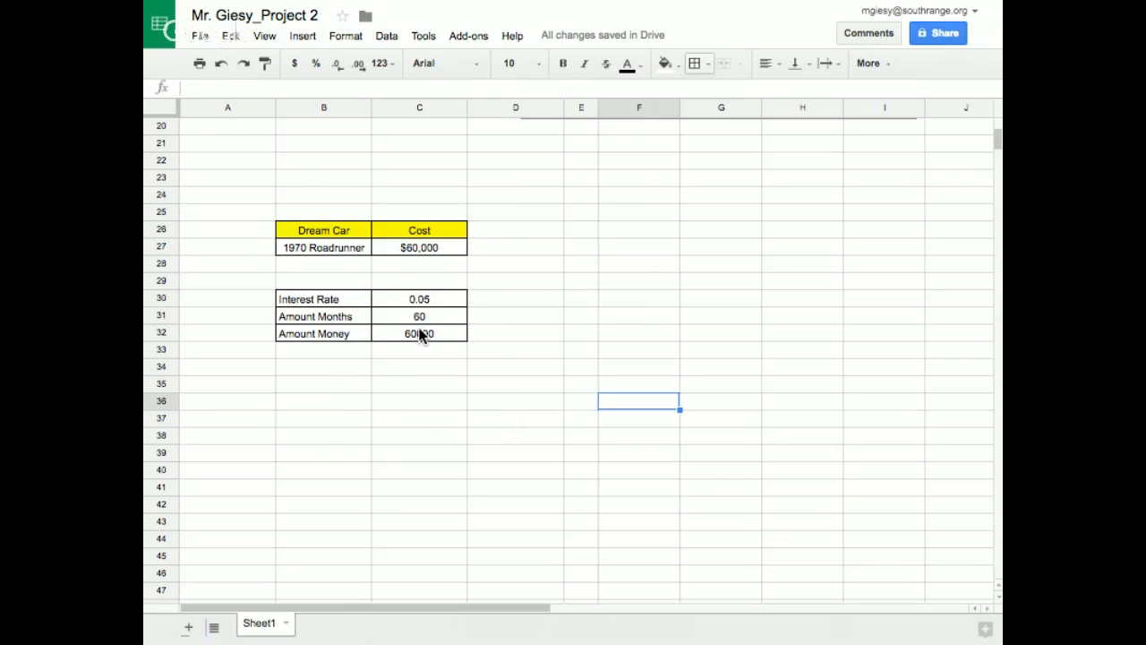
# Enter the label "Monthly Payment" in B34, below the loan inputs
pyautogui.click(314, 375)
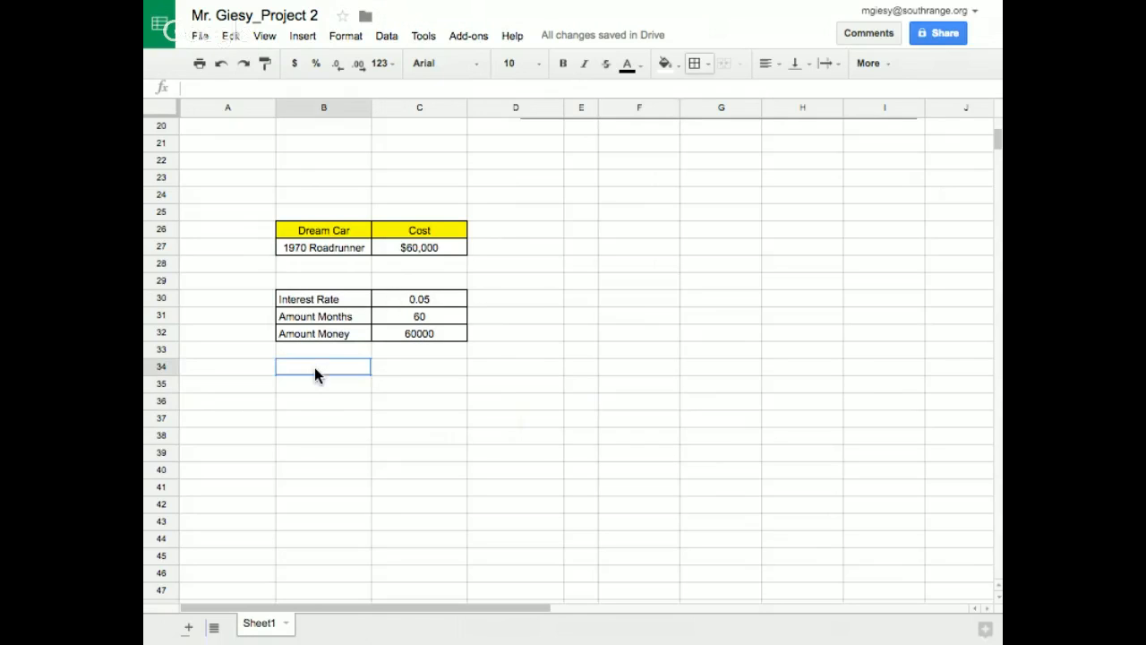
pyautogui.write('Monthly Payment')
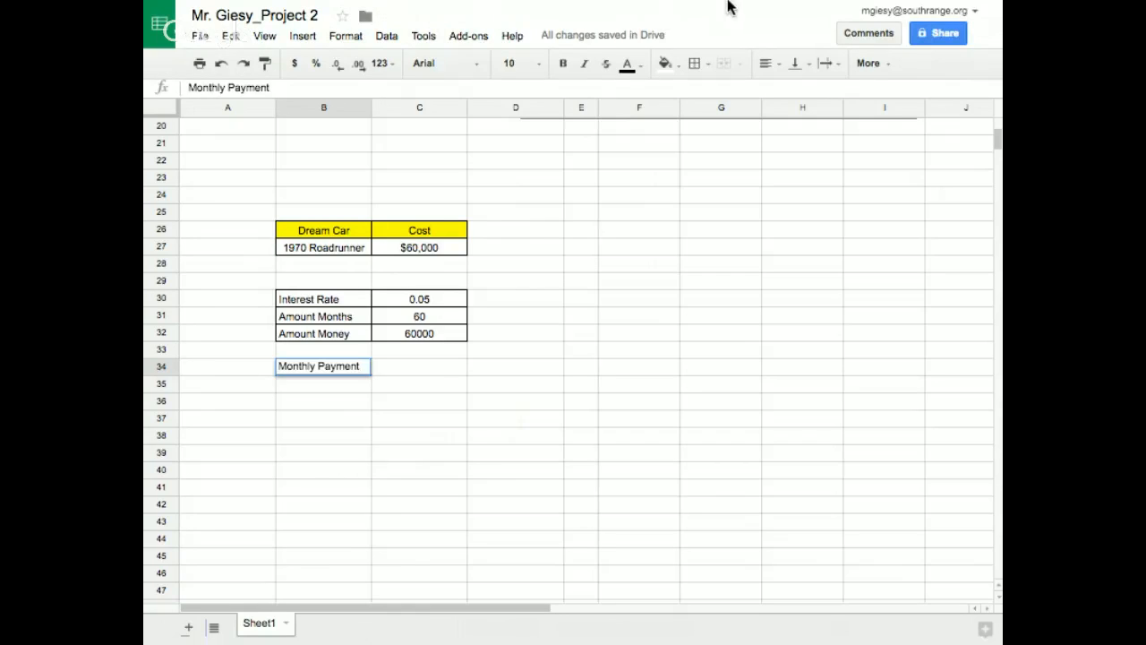
# Set the browser's page zoom to 90% and commit the label in B34
pyautogui.moveTo(722, 8)
pyautogui.click(982, 59)
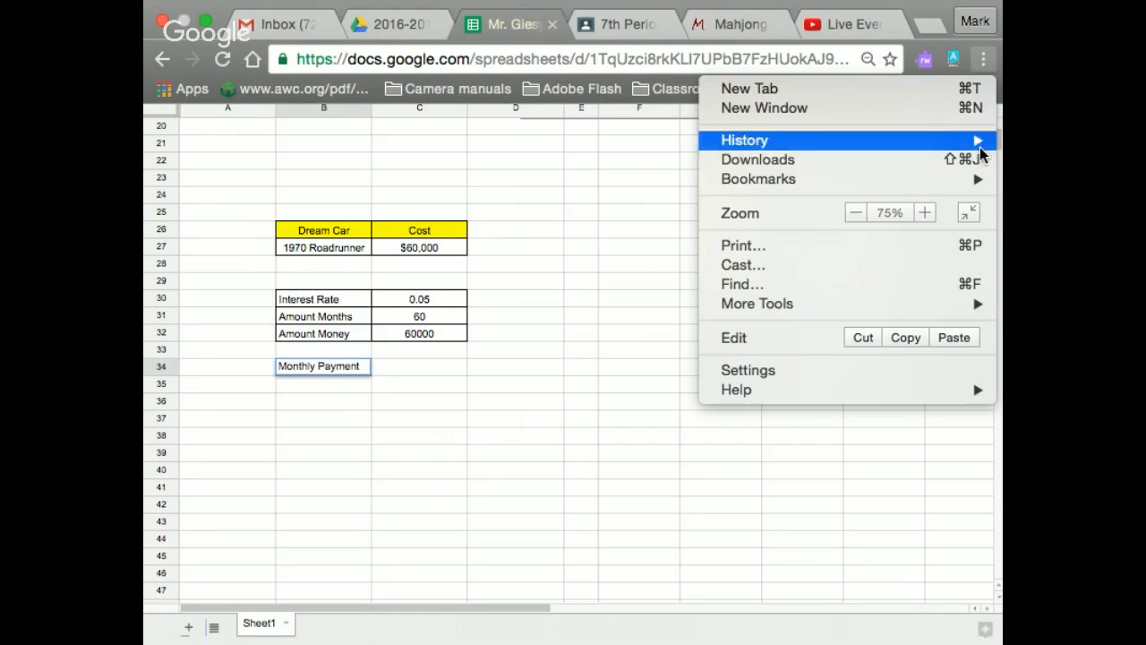
pyautogui.click(925, 213)
pyautogui.click(925, 213)
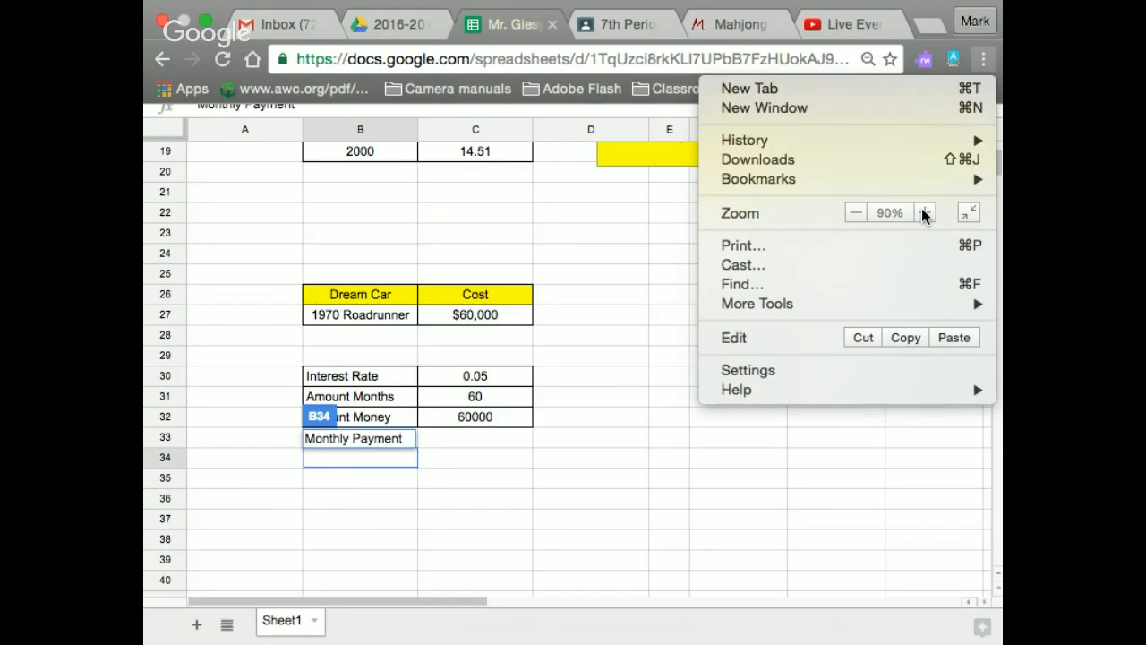
pyautogui.click(631, 245)
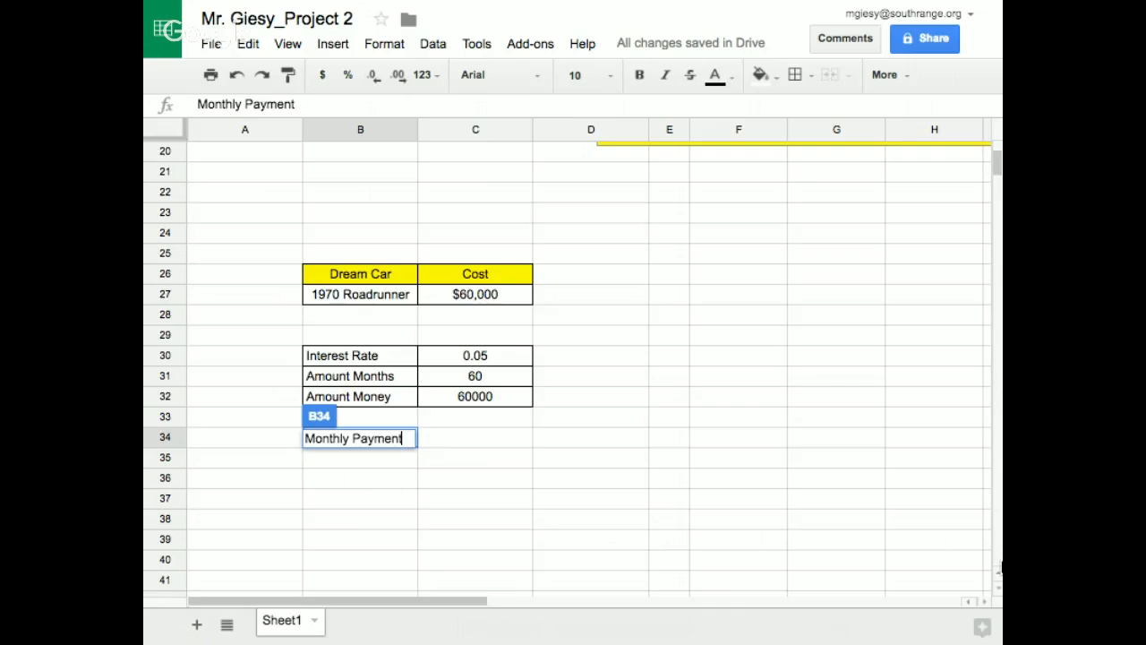
pyautogui.click(1000, 589)
pyautogui.click(999, 589)
pyautogui.click(999, 589)
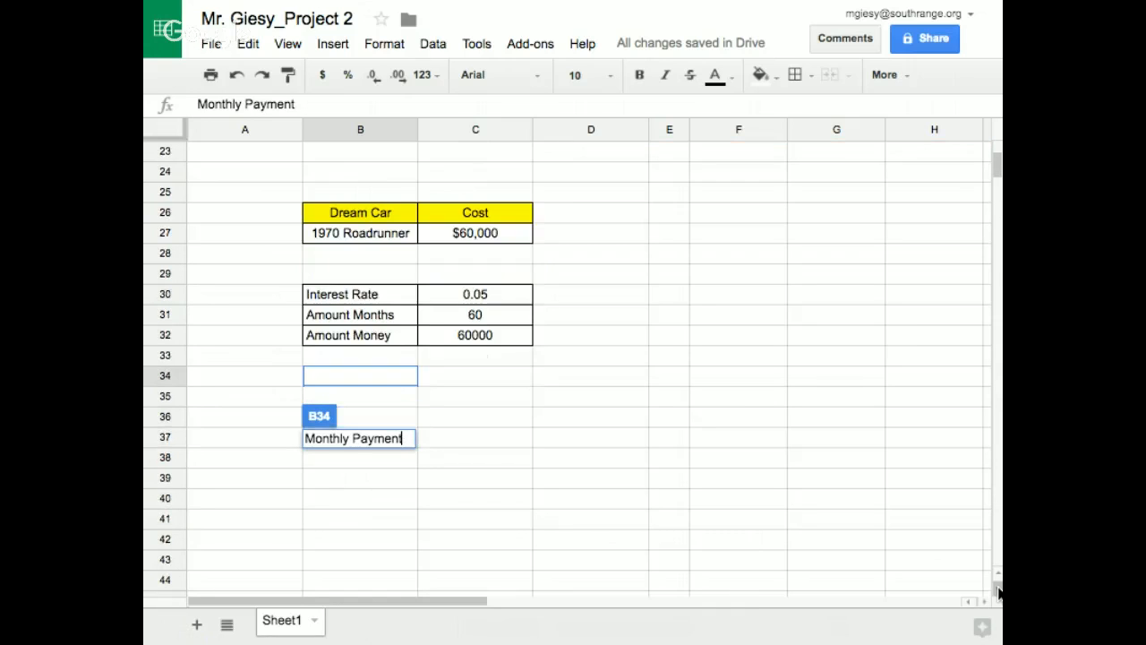
pyautogui.click(752, 422)
pyautogui.click(334, 378)
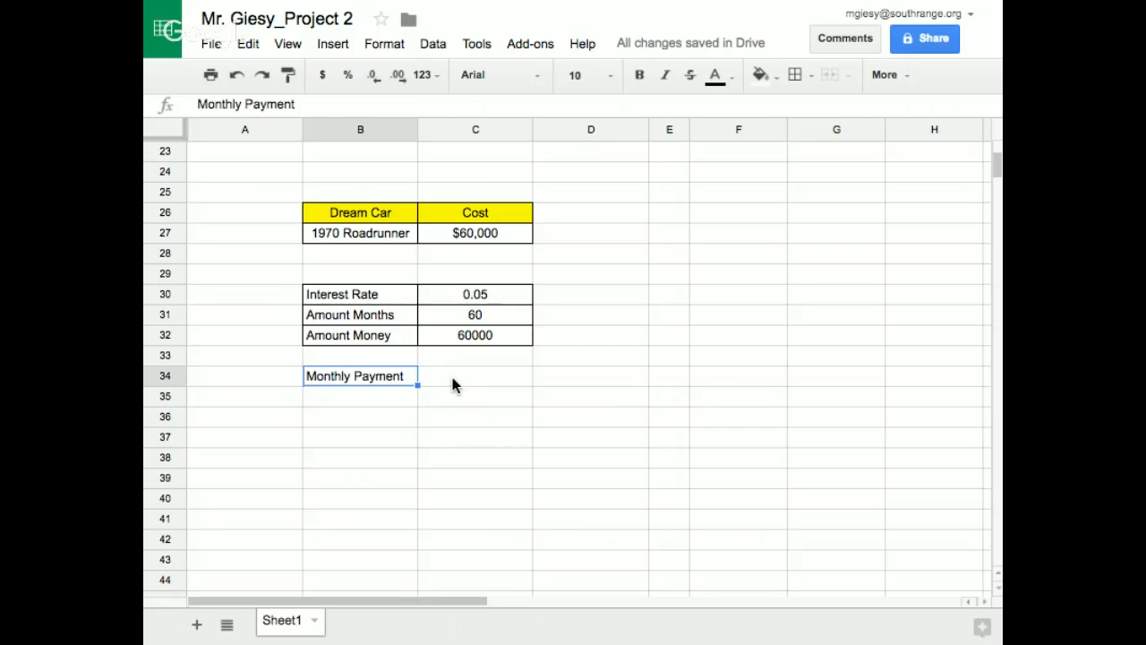
# Center cell C34 horizontally and apply all borders to B34:C34
pyautogui.click(454, 380)
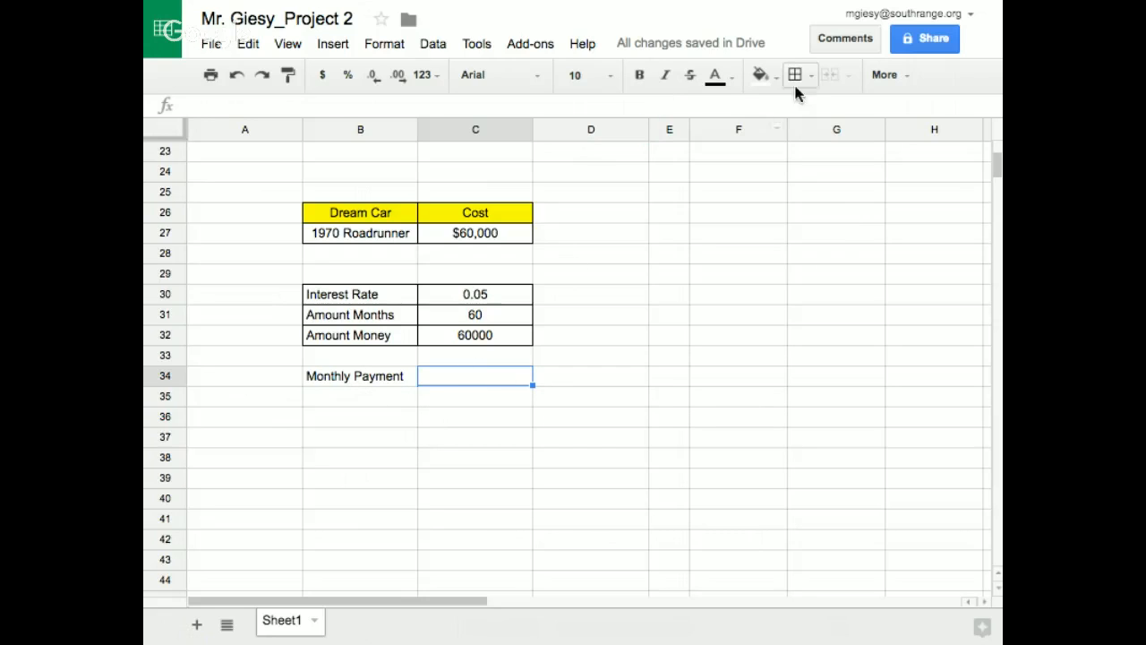
pyautogui.click(887, 76)
pyautogui.click(652, 110)
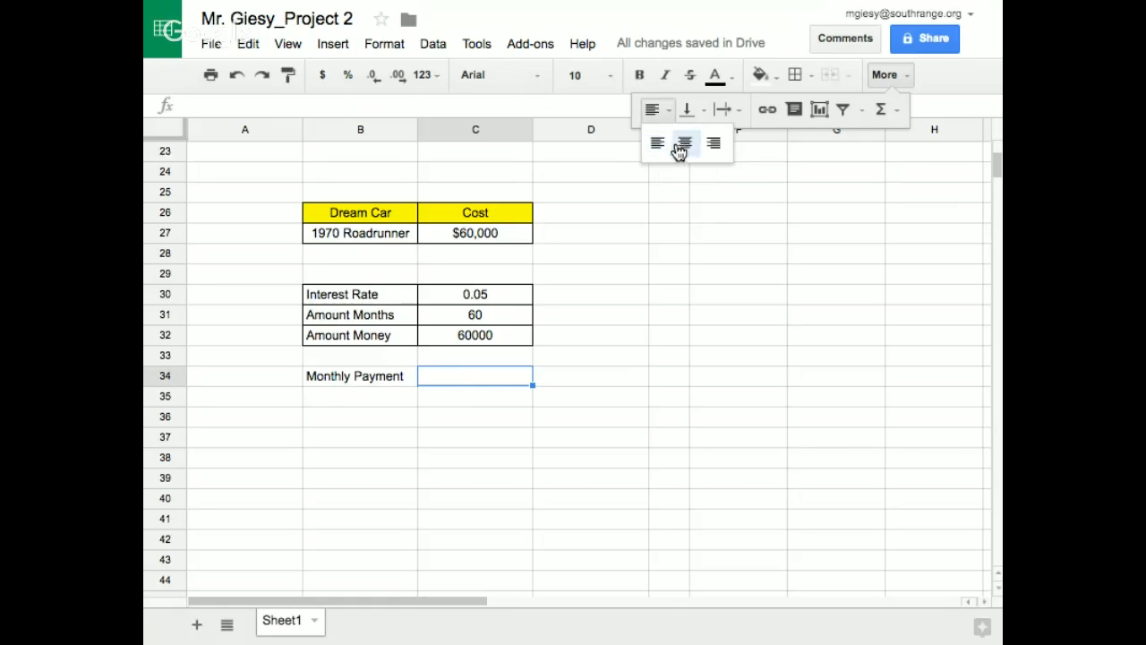
pyautogui.click(684, 144)
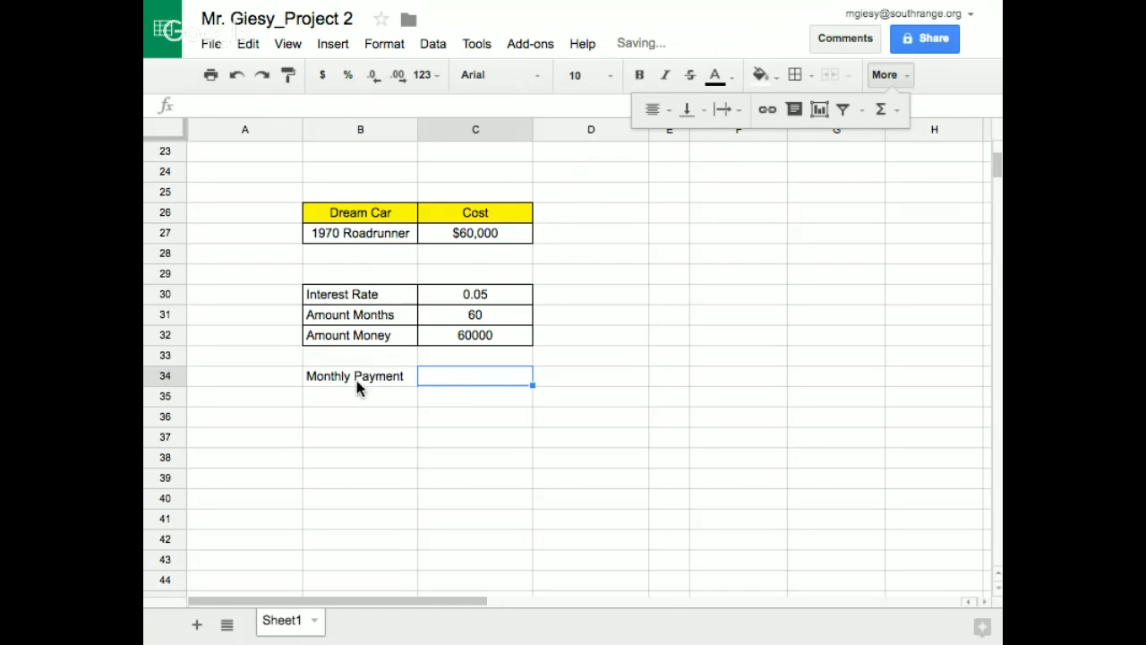
pyautogui.moveTo(359, 378); pyautogui.dragTo(448, 376)
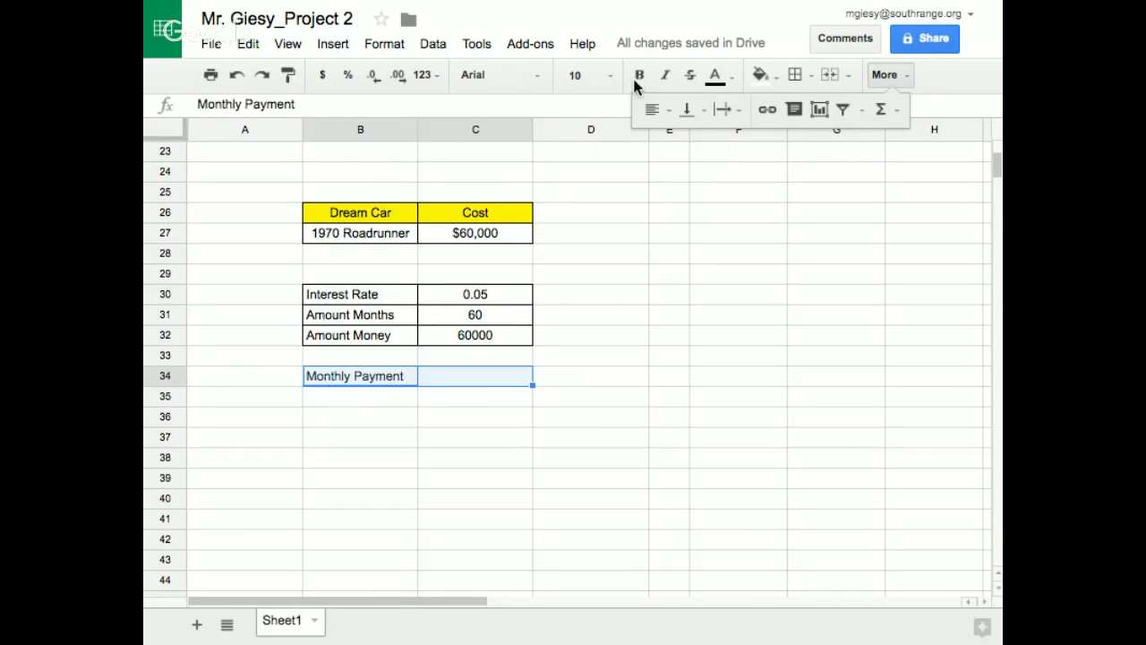
pyautogui.click(794, 75)
pyautogui.click(805, 114)
pyautogui.click(658, 394)
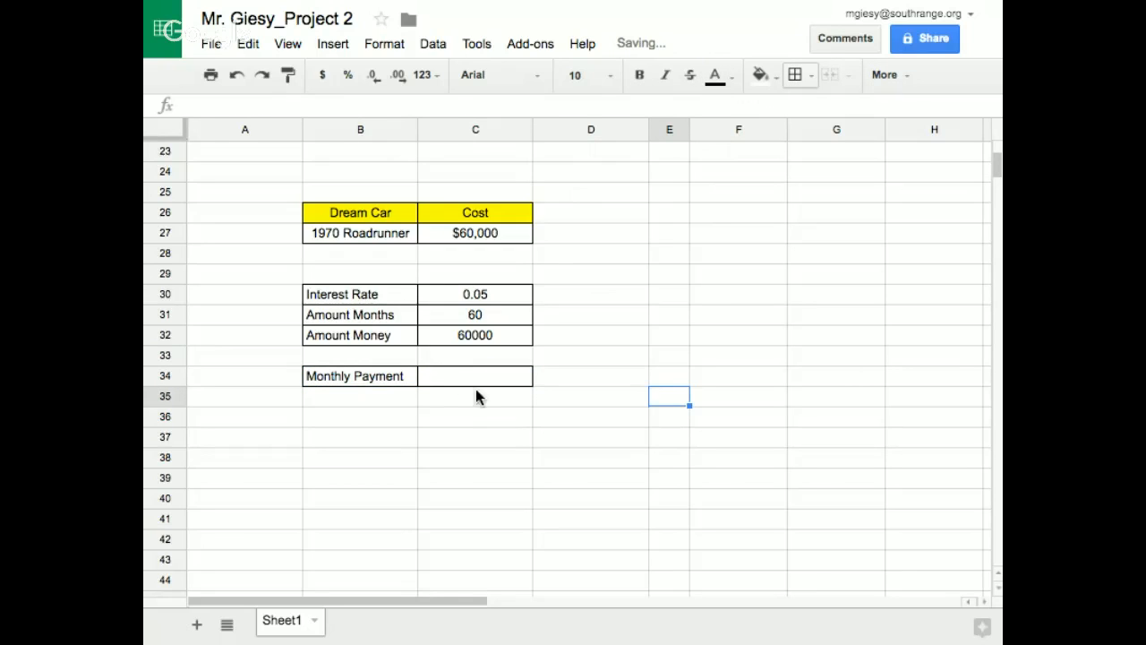
# With C34 selected, open the full function list and look up the help page for the PMT function
pyautogui.click(464, 377)
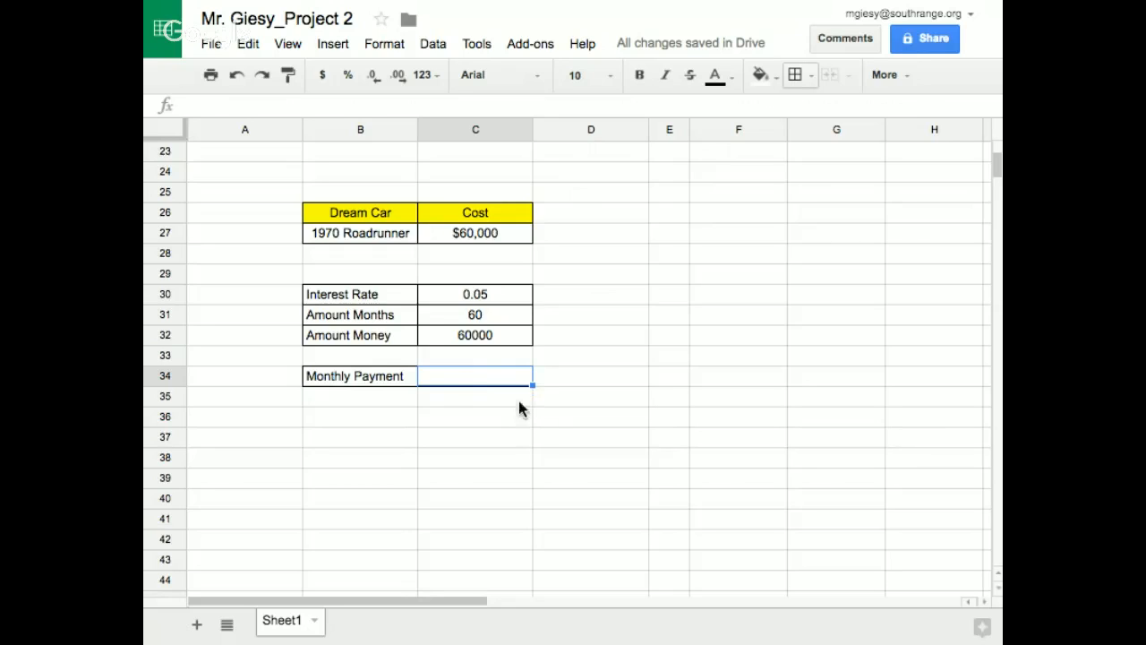
pyautogui.click(887, 75)
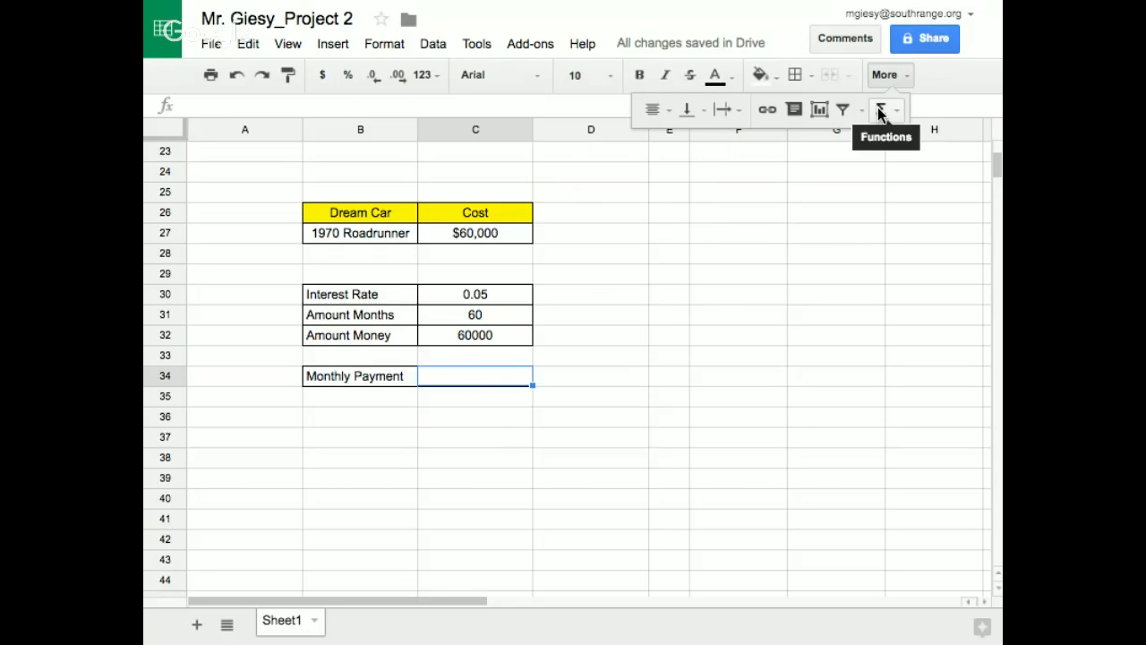
pyautogui.click(880, 111)
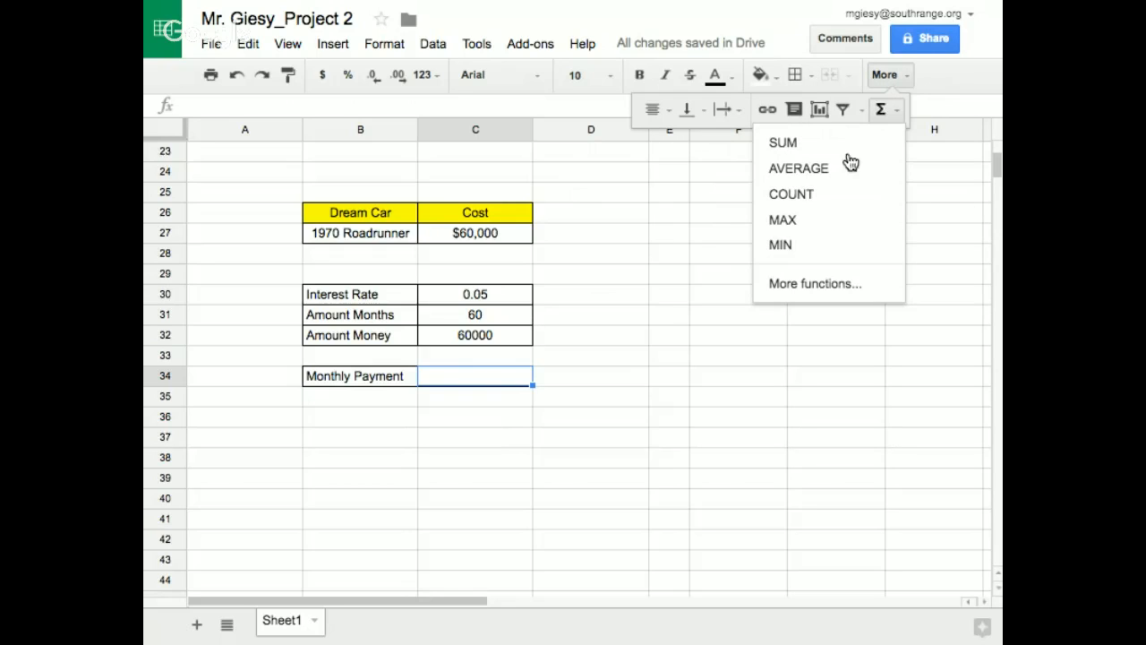
pyautogui.click(815, 284)
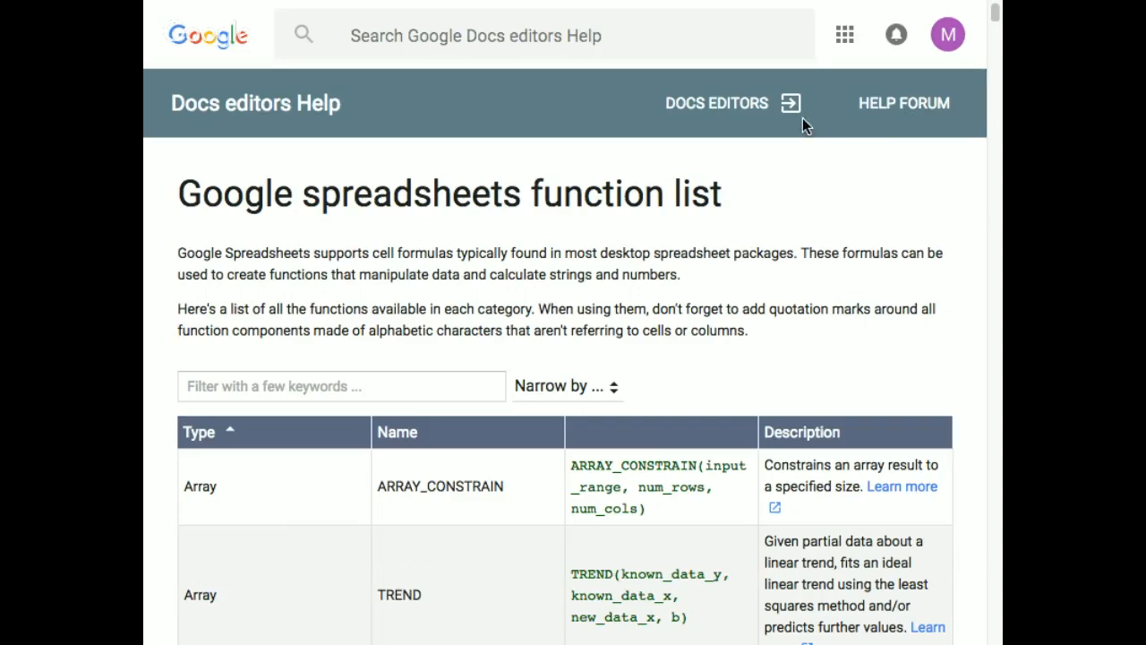
pyautogui.click(367, 34)
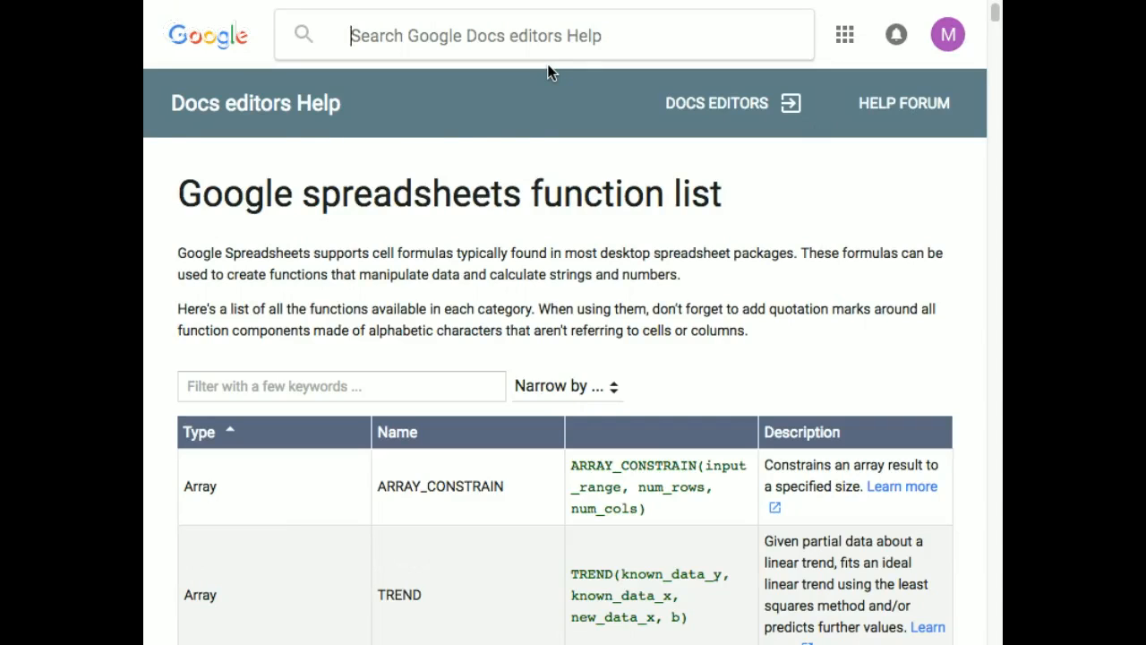
pyautogui.write('PMT')
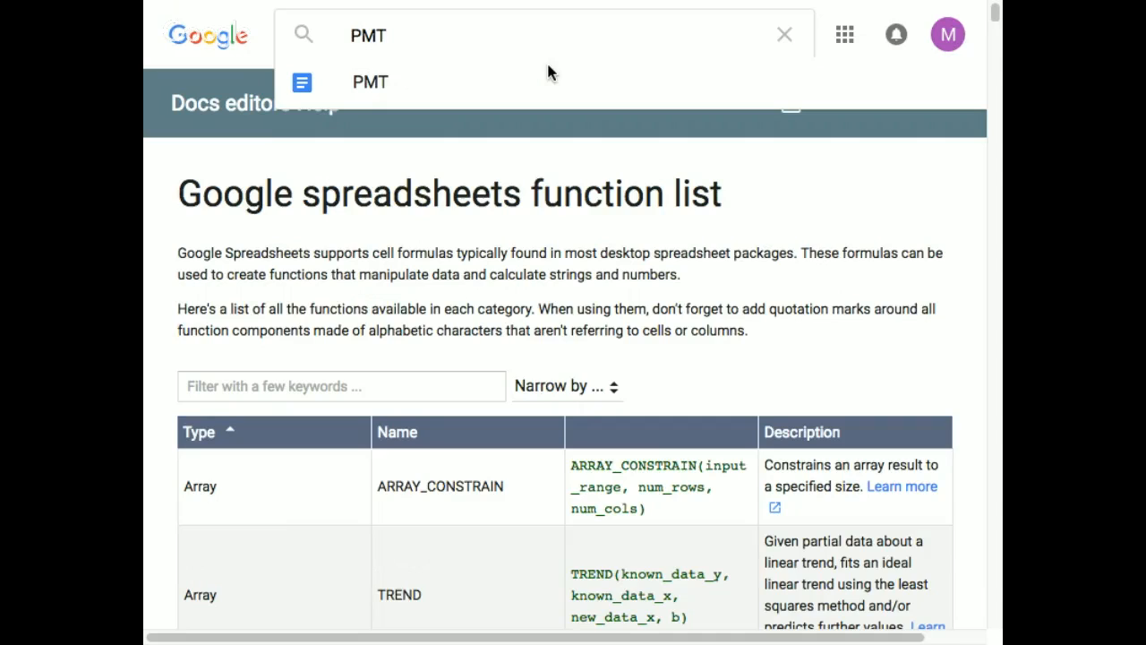
pyautogui.click(369, 82)
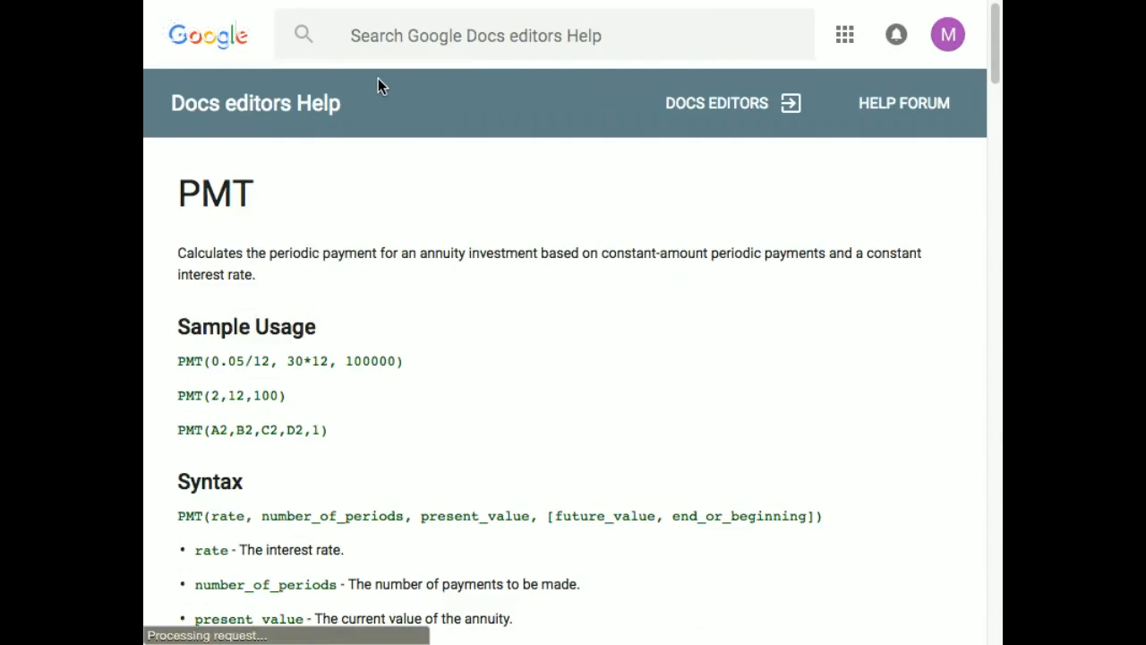
pyautogui.moveTo(571, 5)
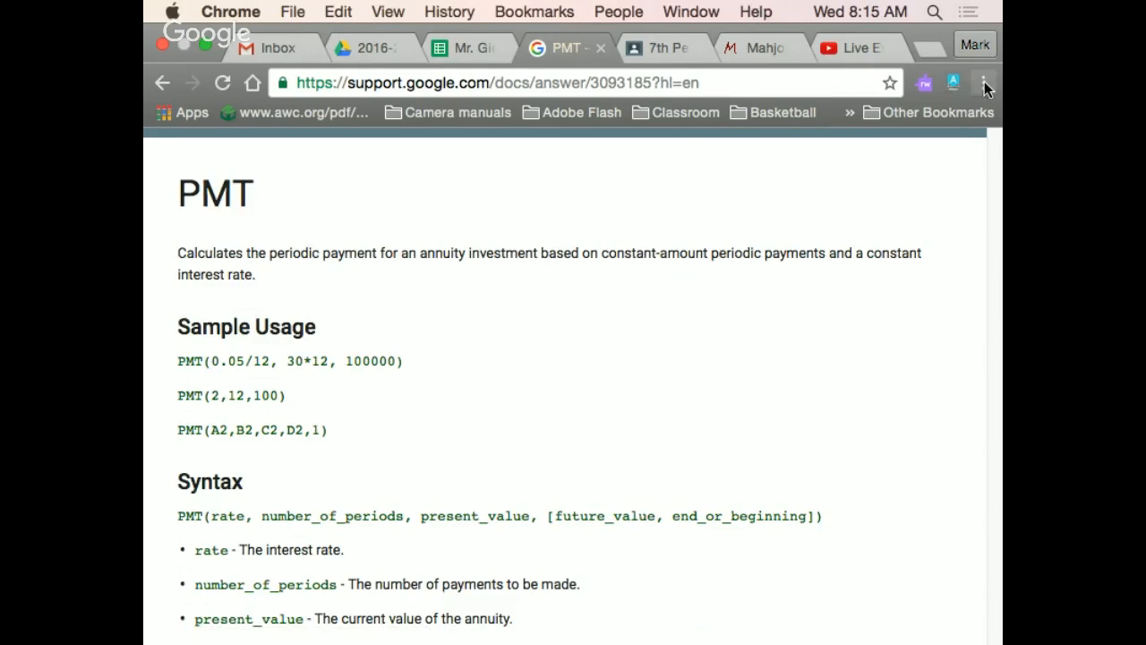
# Reduce the PMT help page's zoom to 75%
pyautogui.click(984, 81)
pyautogui.click(854, 236)
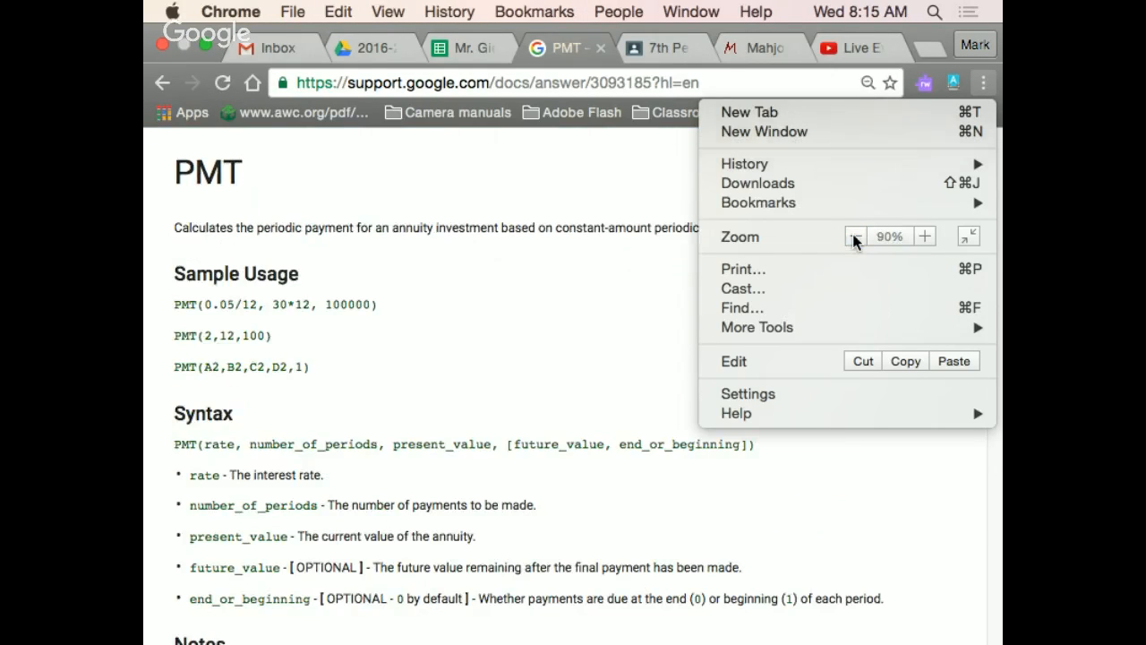
pyautogui.click(853, 236)
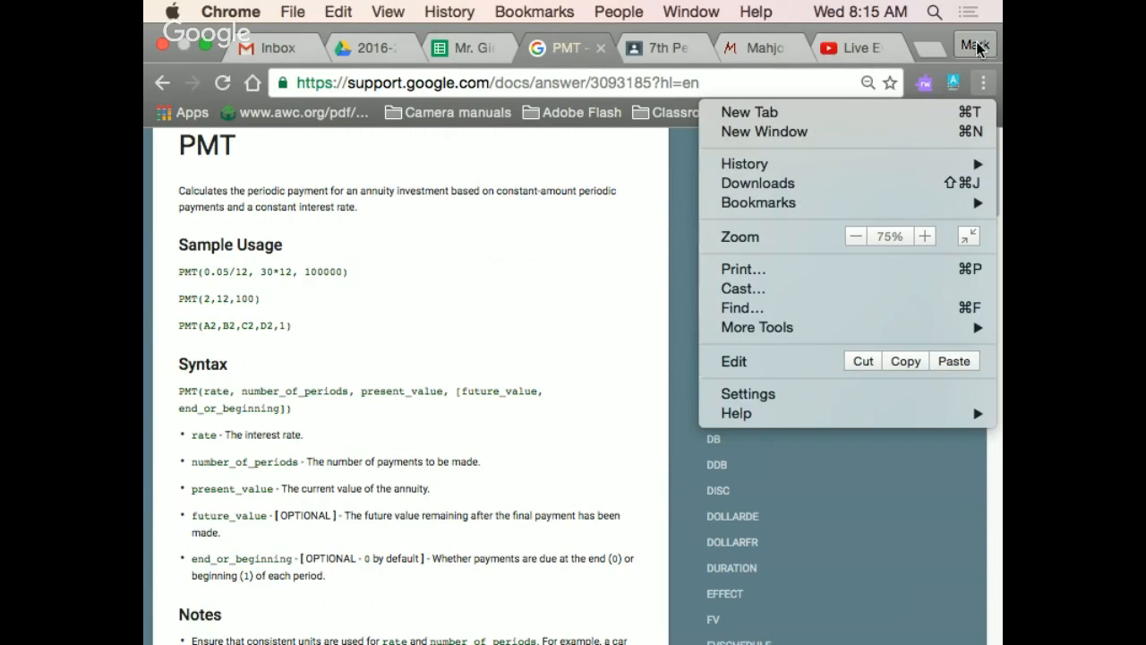
pyautogui.click(978, 47)
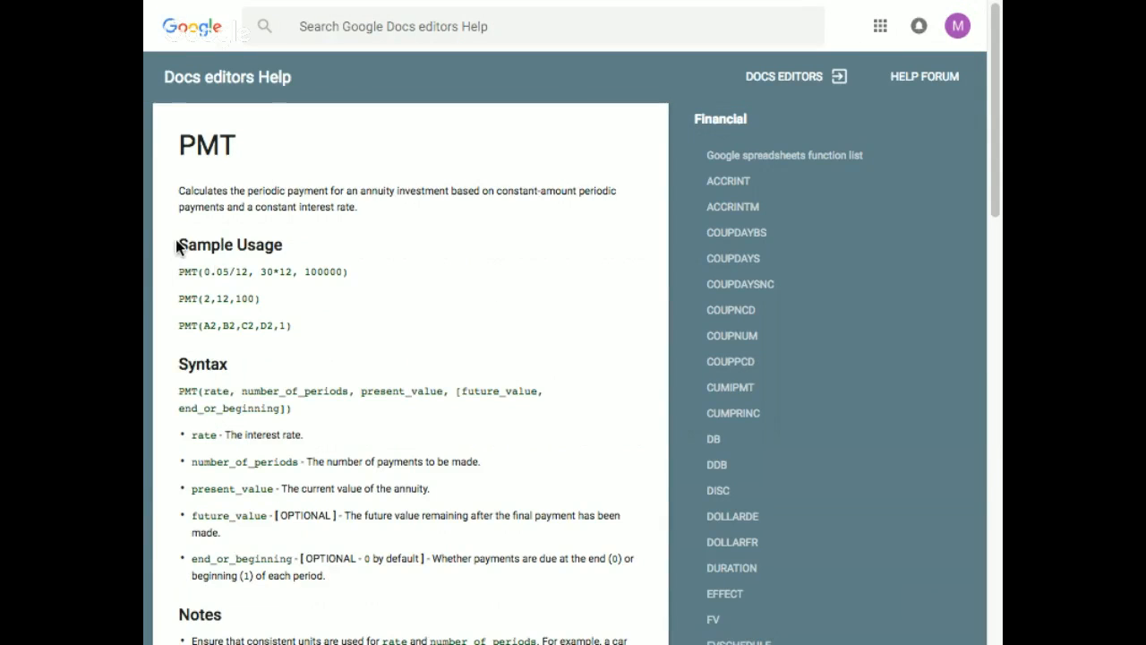
# Examine the PMT sample usage, the syntax and the payment and mortgage example formulas on the help page
pyautogui.moveTo(178, 246); pyautogui.dragTo(284, 340)
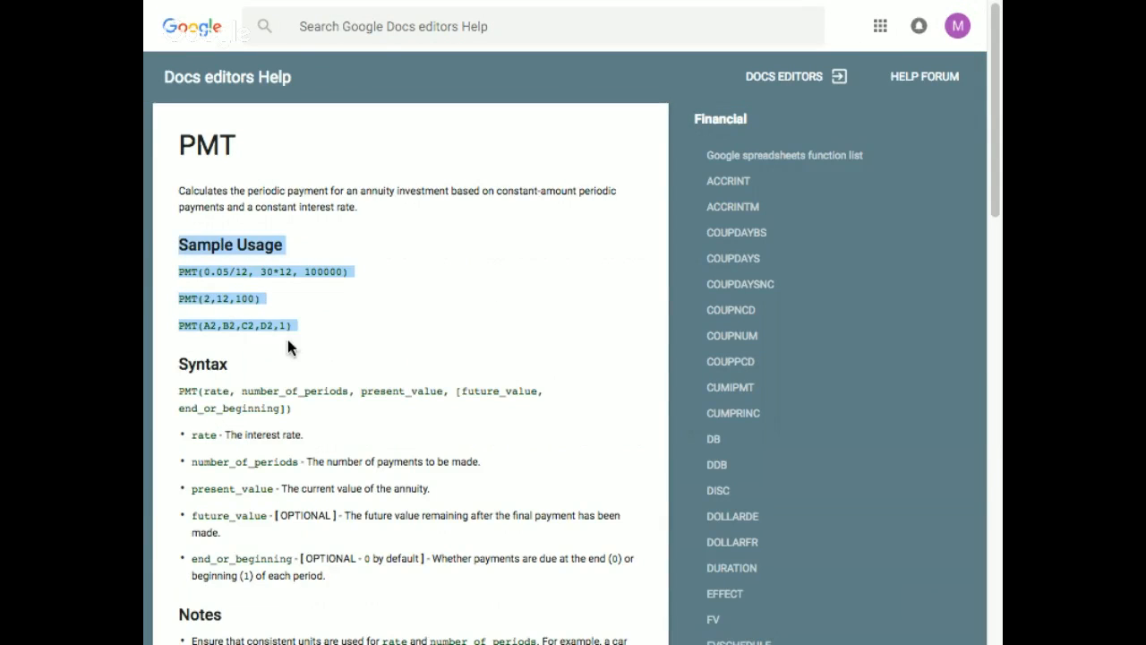
pyautogui.click(321, 277)
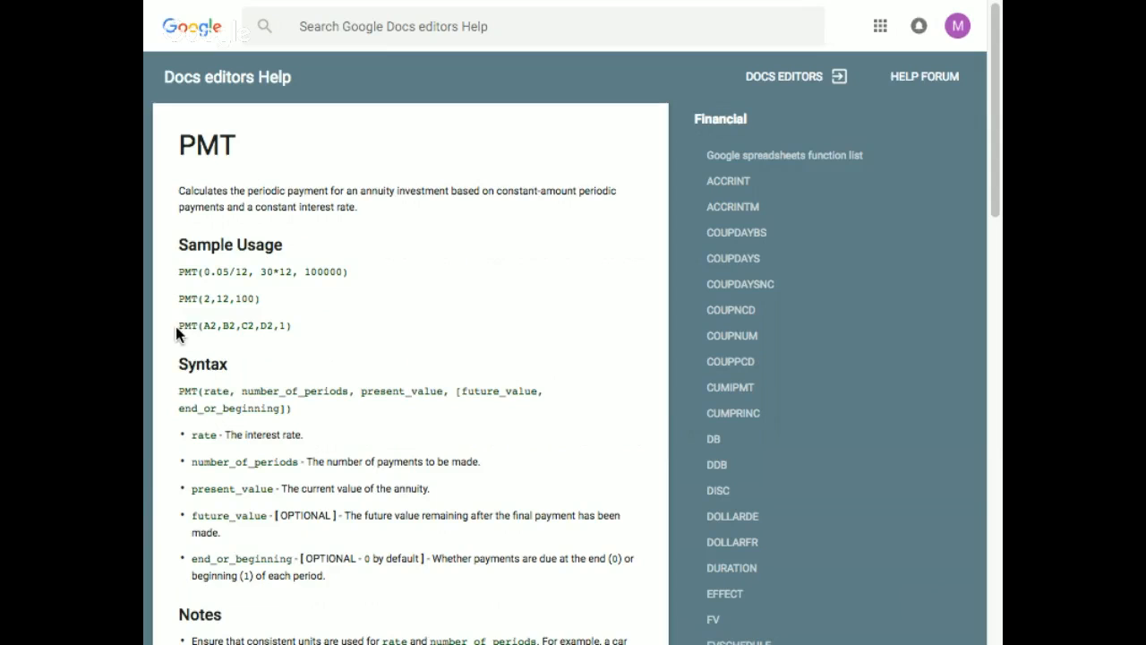
pyautogui.moveTo(176, 327); pyautogui.dragTo(300, 326)
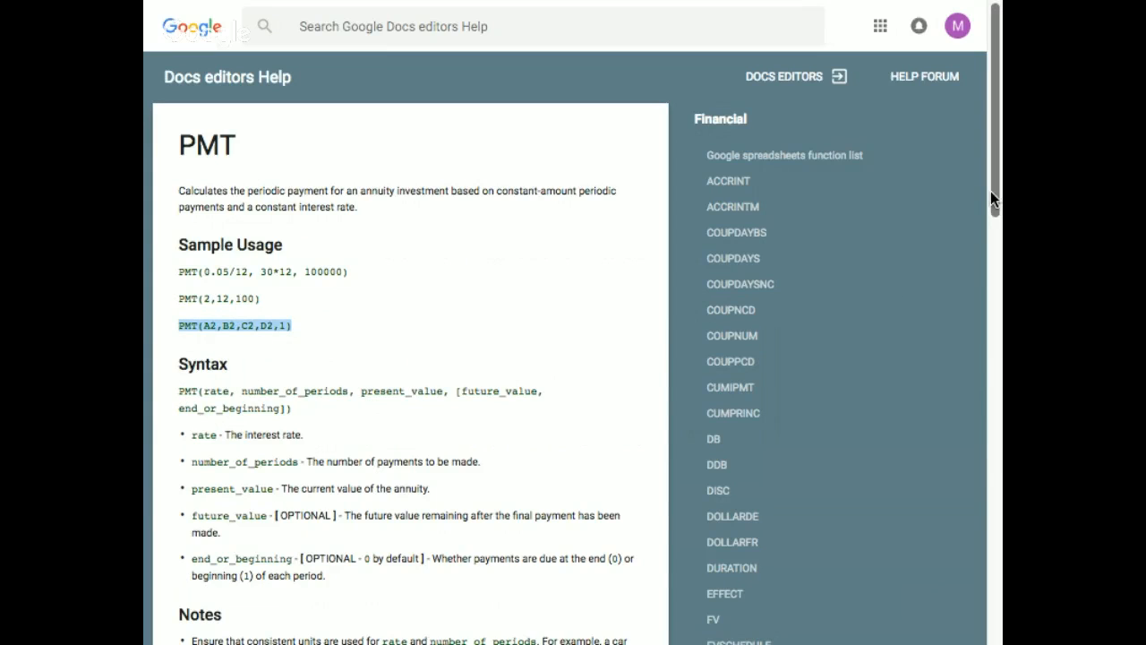
pyautogui.moveTo(990, 192); pyautogui.dragTo(992, 280)
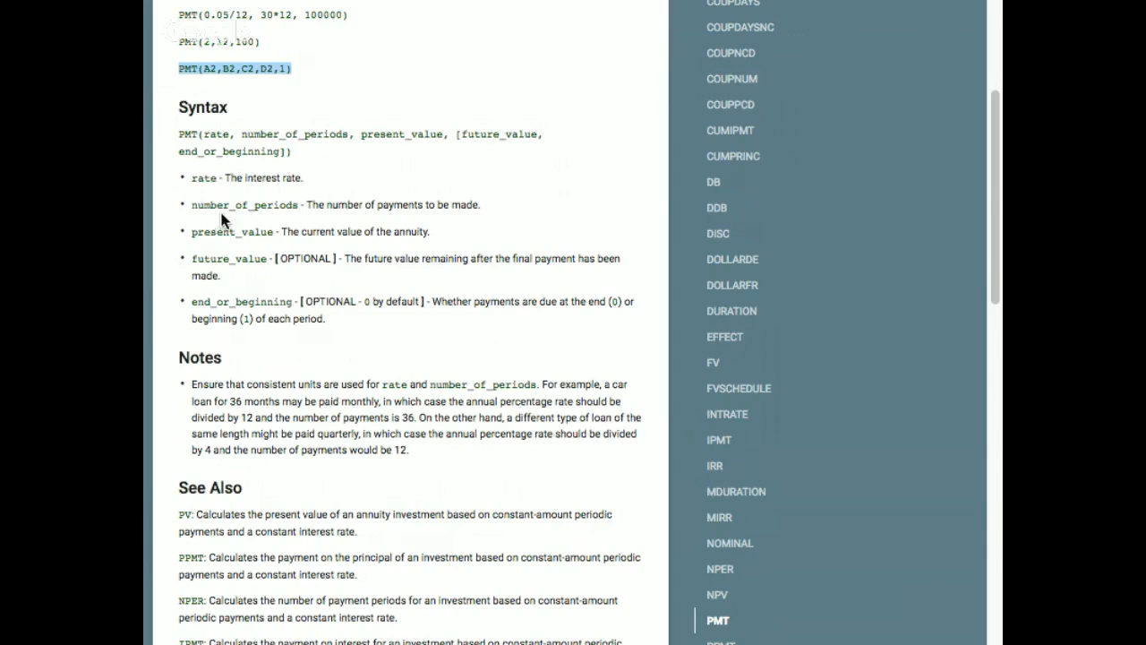
pyautogui.moveTo(997, 197); pyautogui.dragTo(1000, 482)
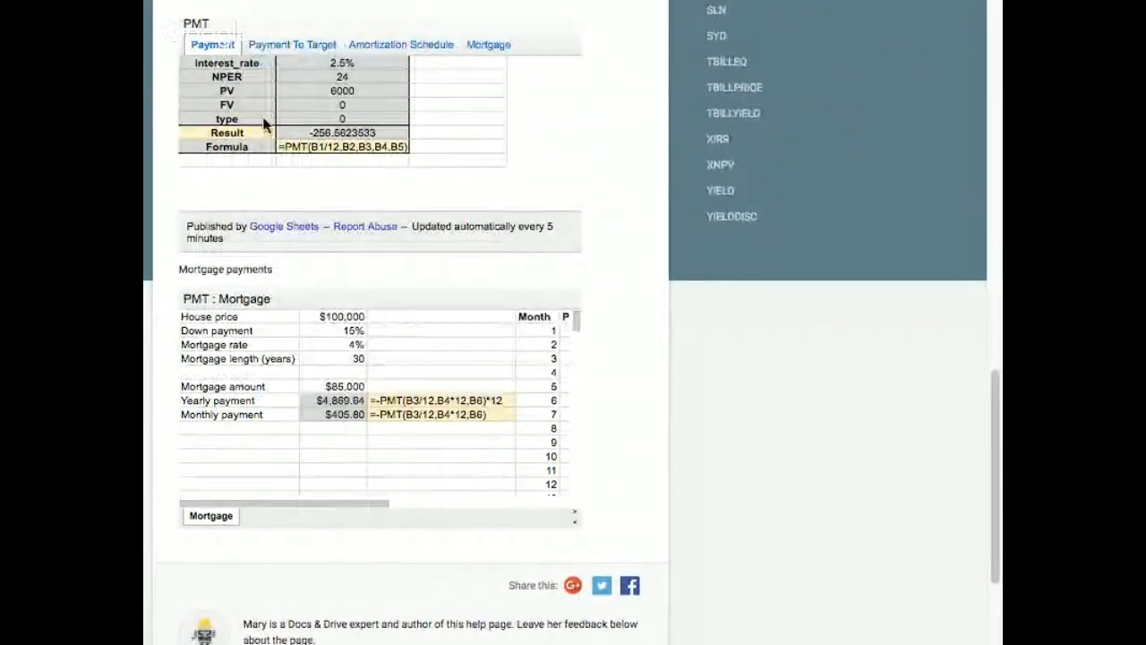
pyautogui.moveTo(278, 146); pyautogui.dragTo(410, 154)
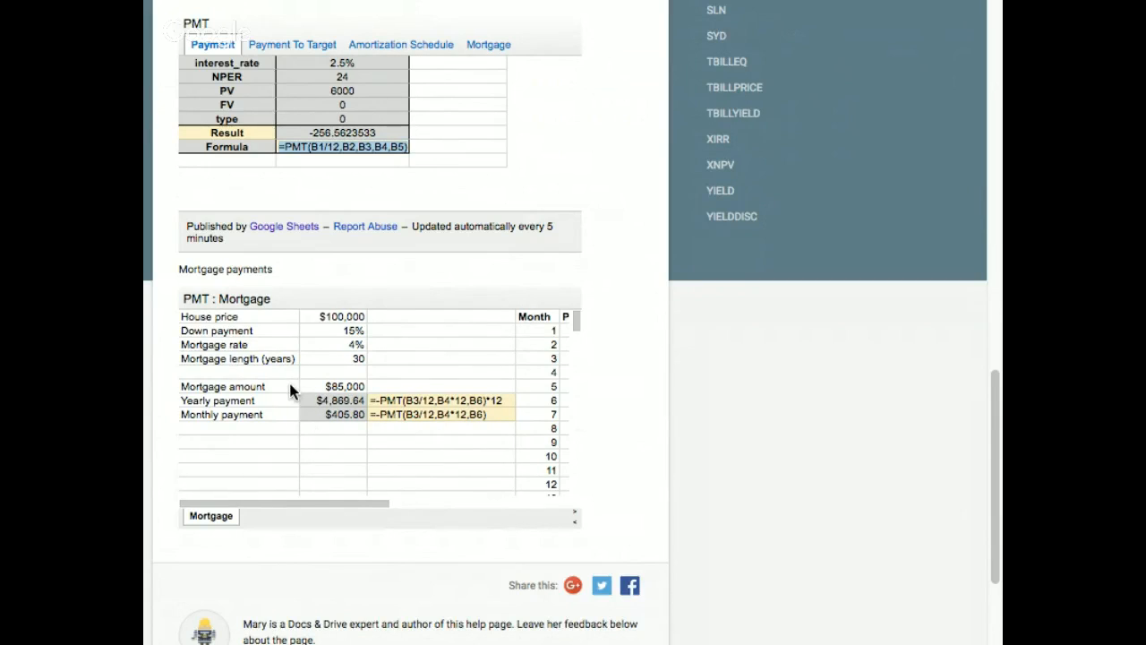
pyautogui.hscroll(3, 289, 391)
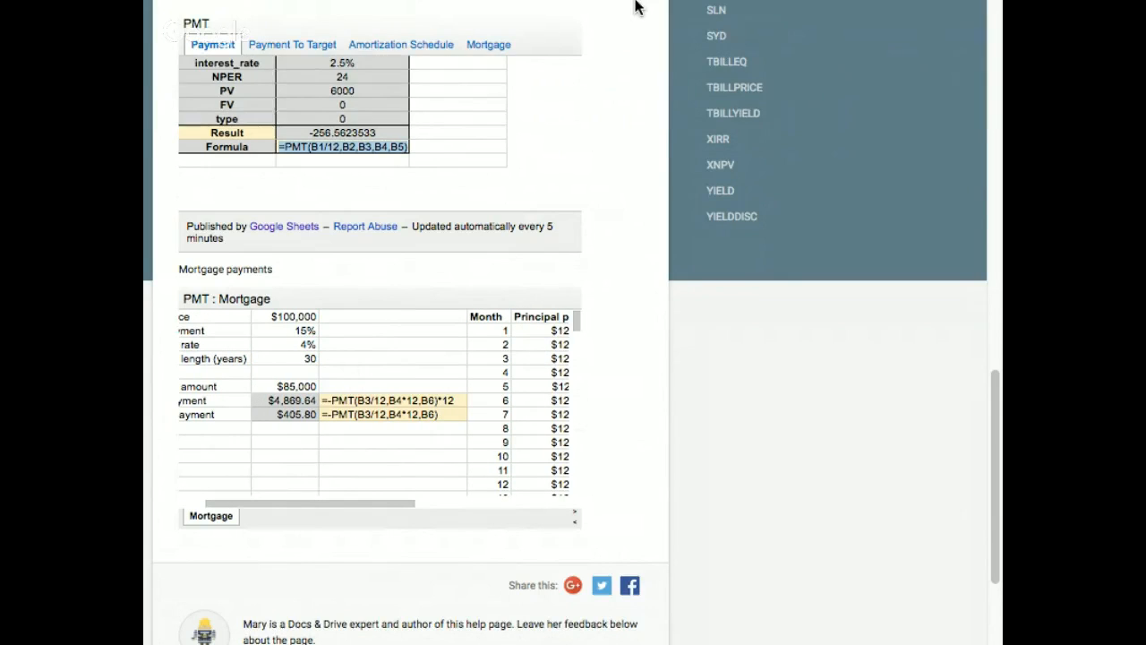
# Return to the project spreadsheet and begin a PMT formula in C34, the Monthly Payment cell
pyautogui.moveTo(632, 5)
pyautogui.click(472, 55)
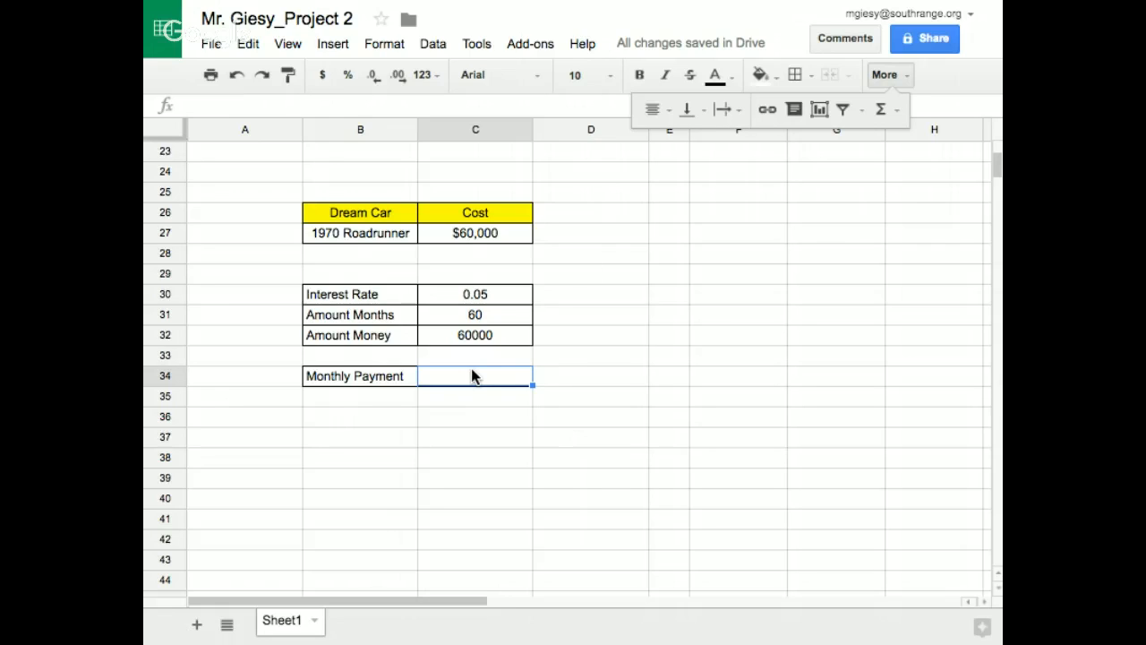
pyautogui.click(238, 106)
pyautogui.click(887, 75)
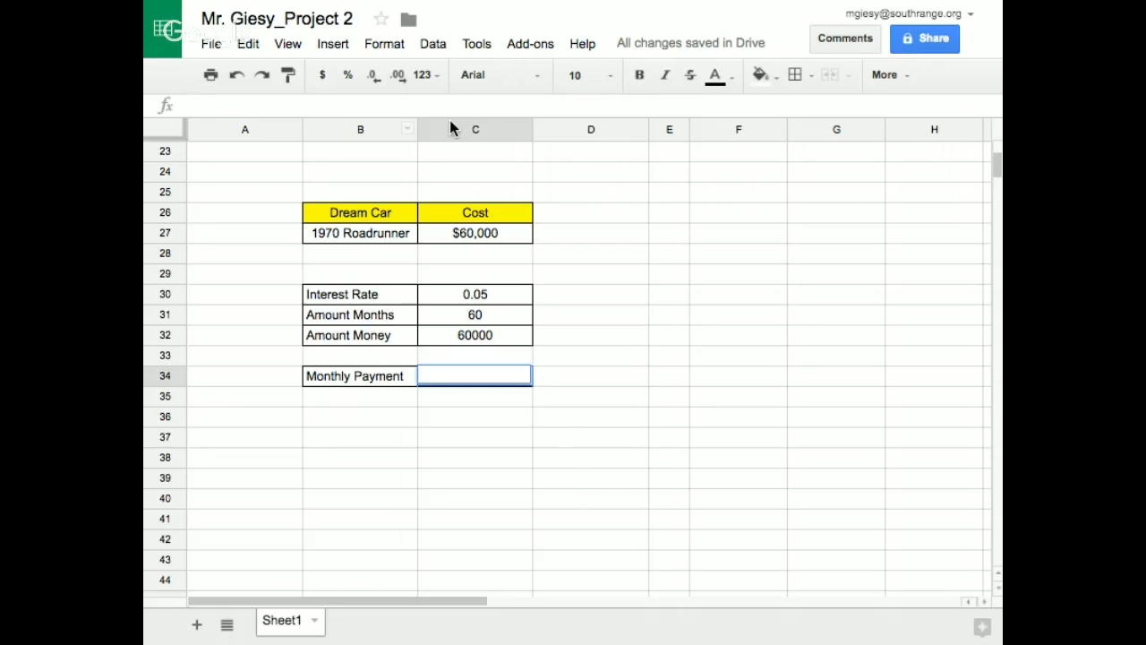
pyautogui.write('=')
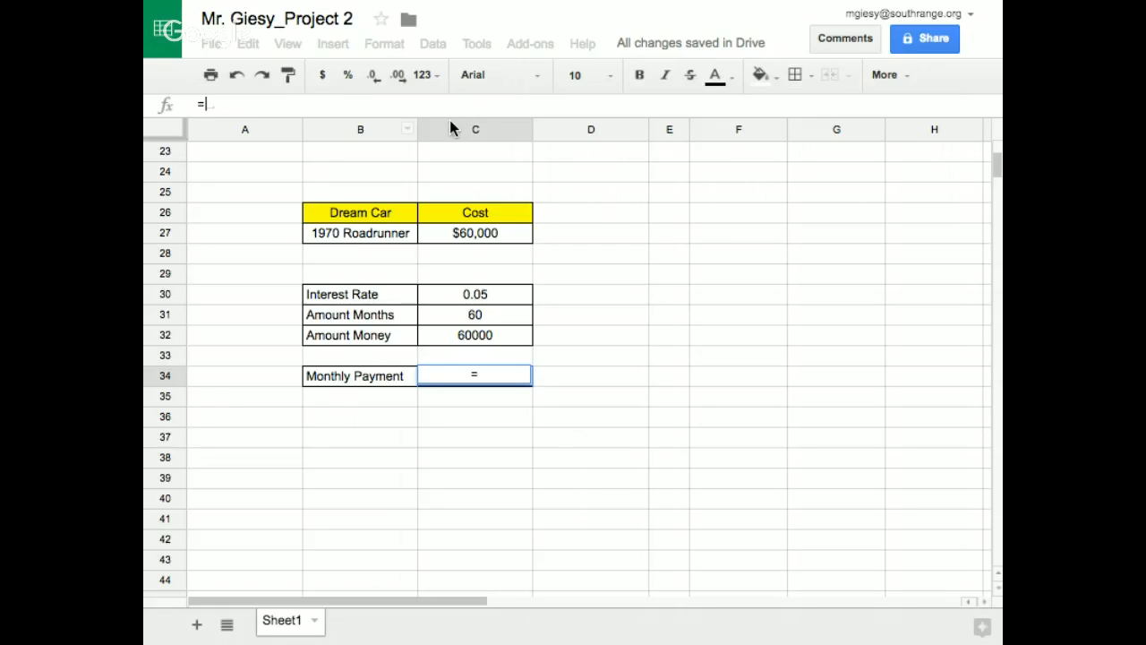
pyautogui.write('PM')
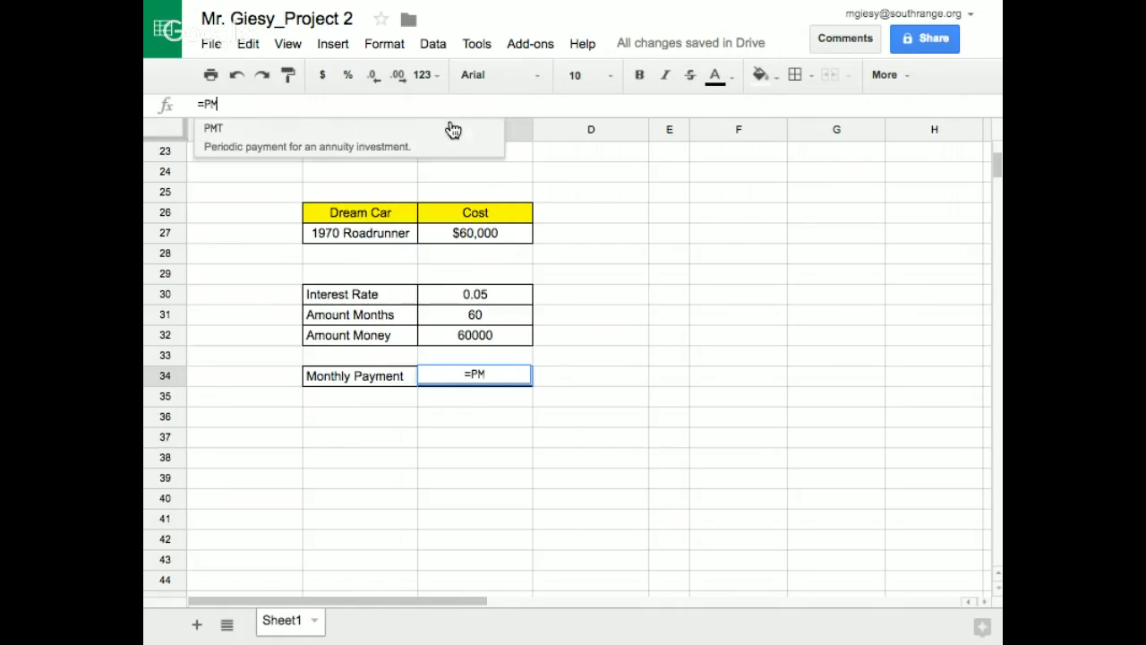
pyautogui.write('T')
pyautogui.click(219, 133)
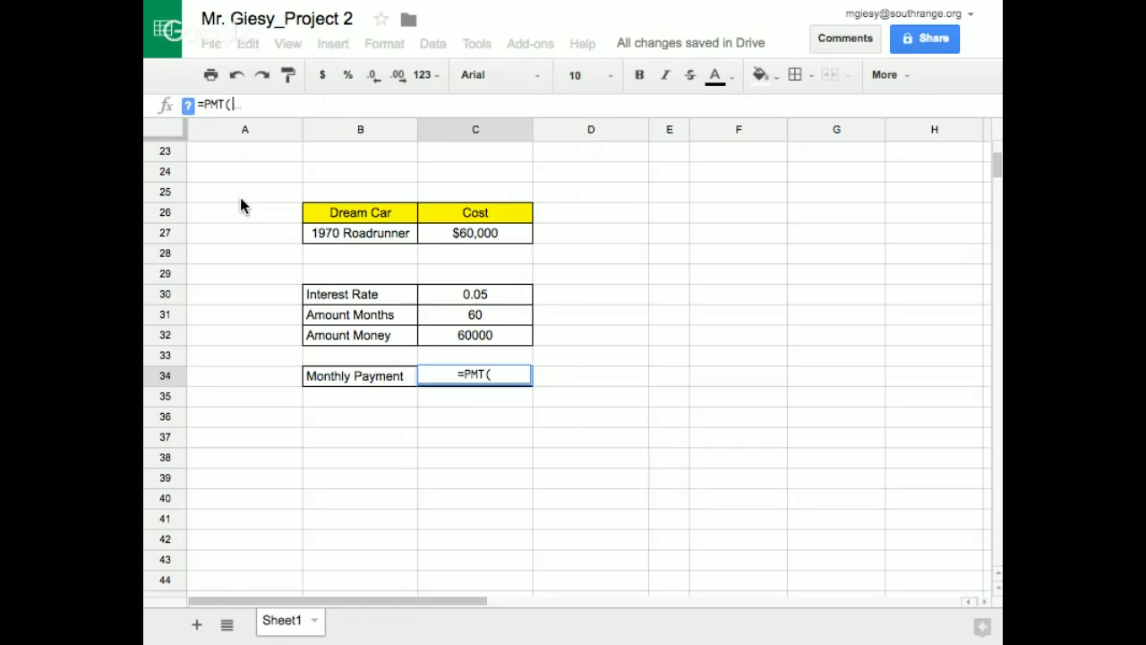
# Complete the C34 formula as =PMT(C30/12,C31,C32), using the interest rate, months and amount cells, and commit it
pyautogui.click(454, 301)
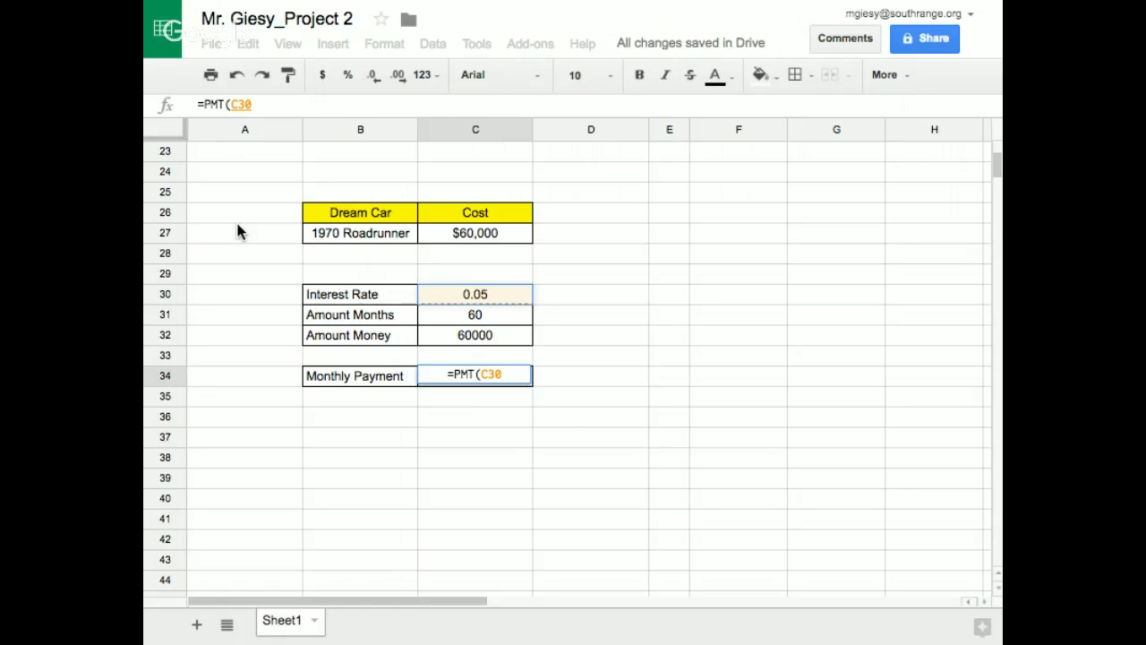
pyautogui.write('/')
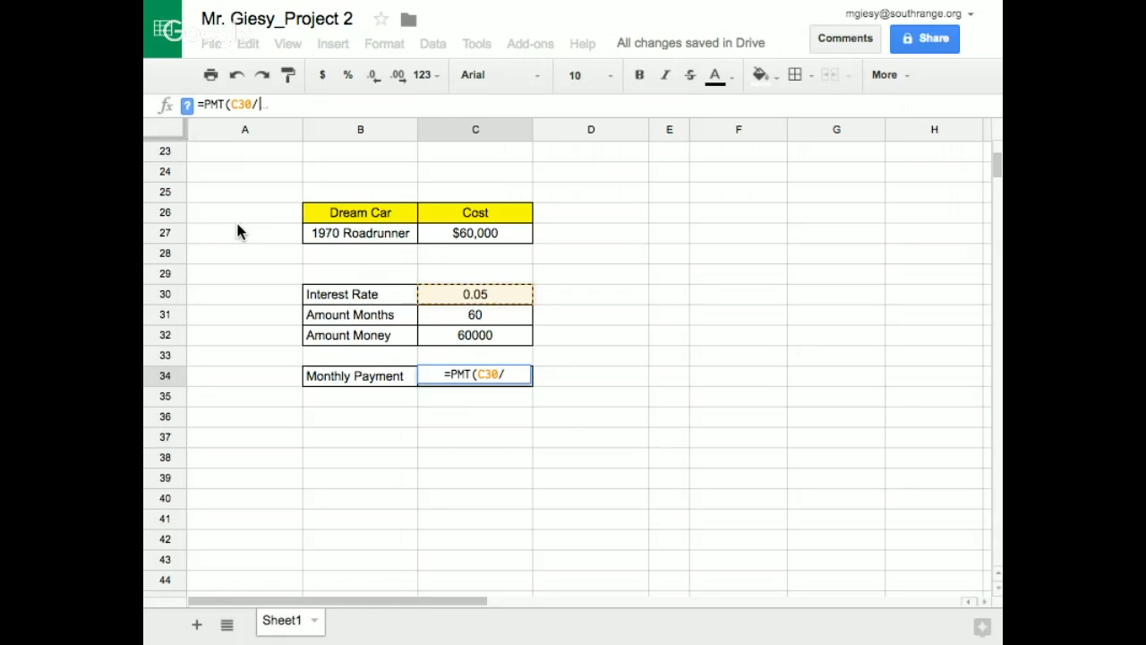
pyautogui.write('12')
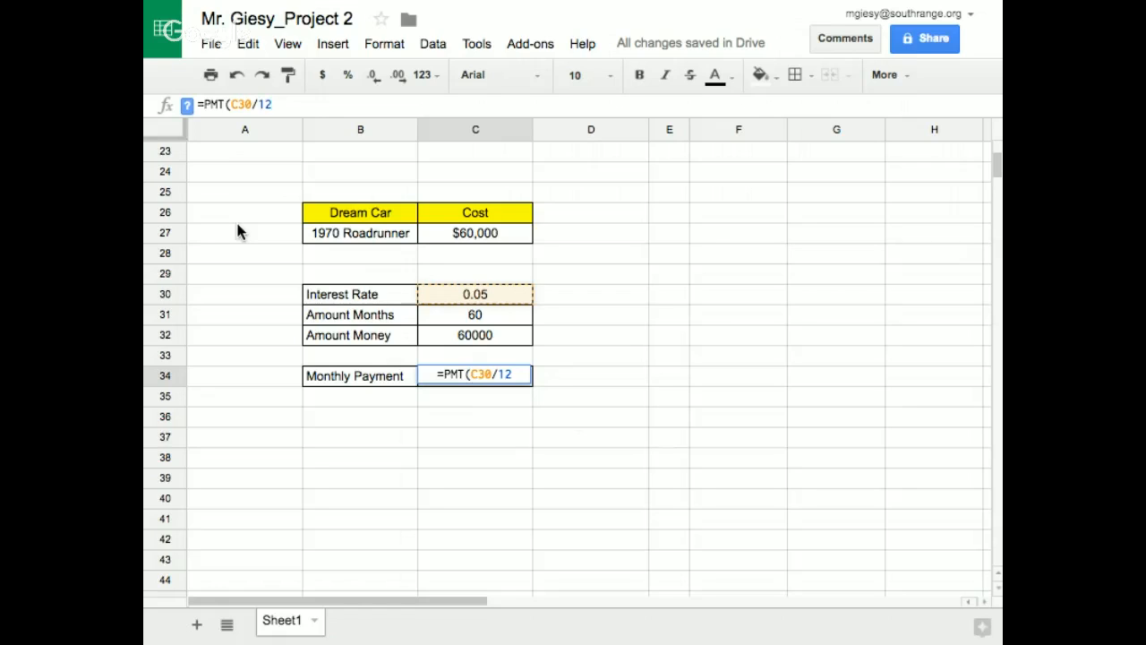
pyautogui.write(',')
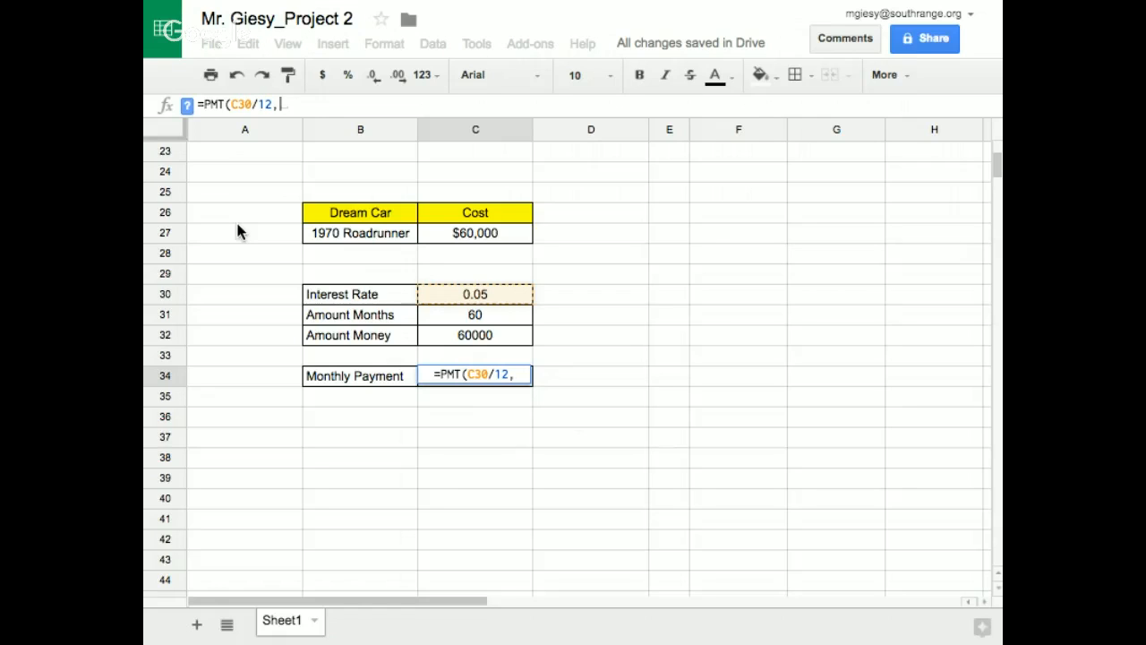
pyautogui.click(458, 317)
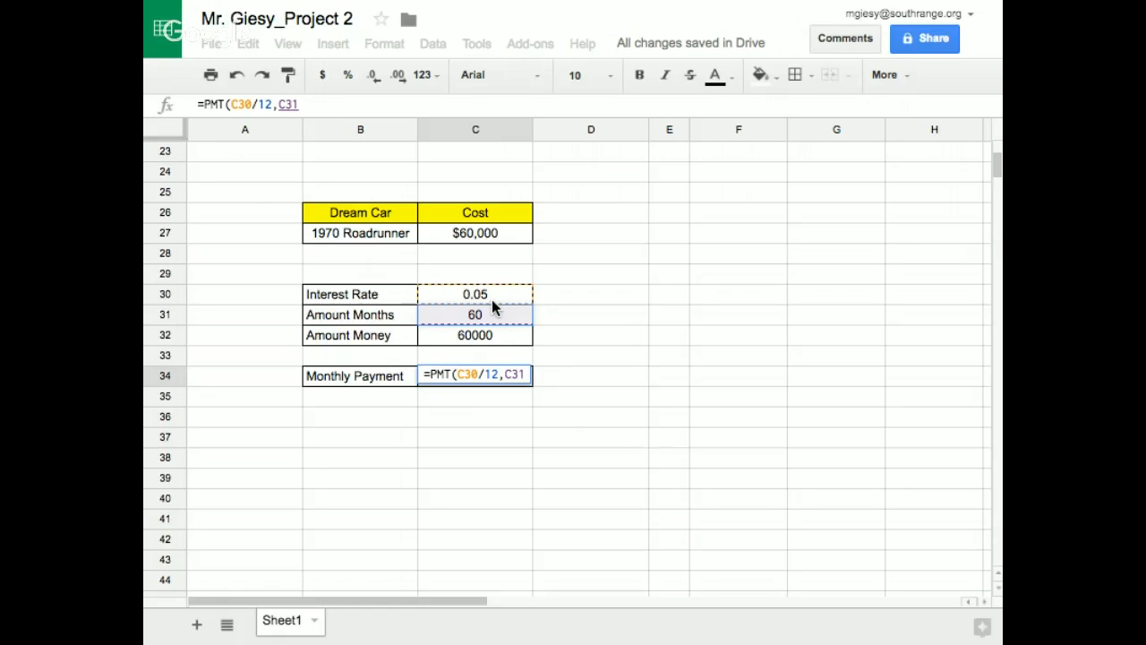
pyautogui.write(',')
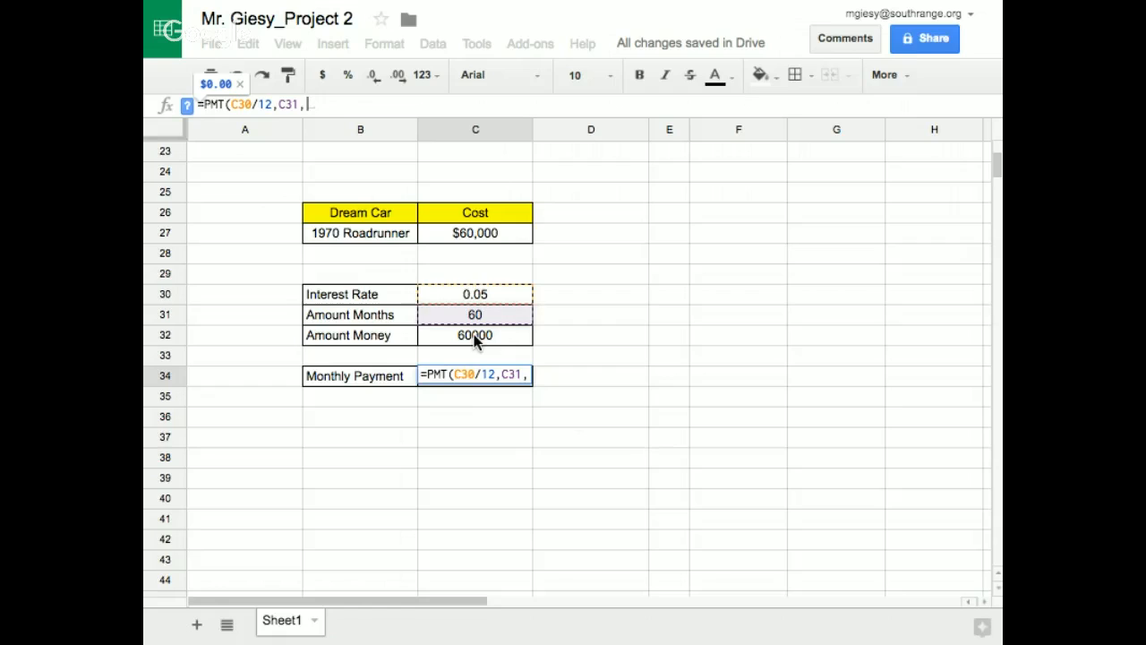
pyautogui.click(475, 339)
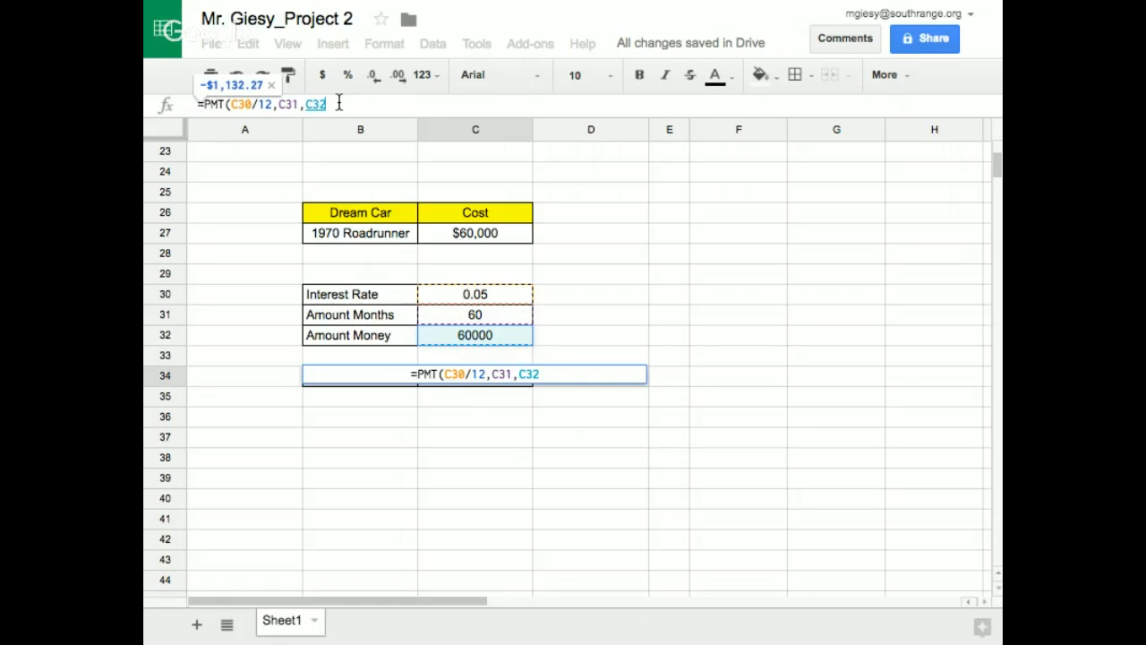
pyautogui.write(')')
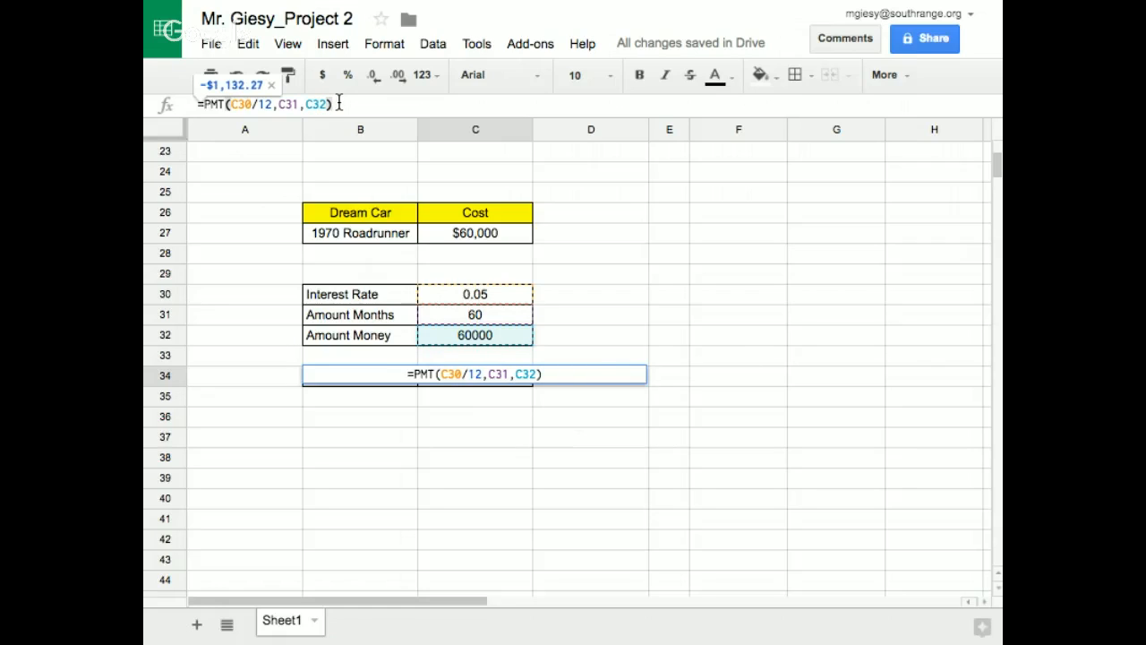
pyautogui.click(608, 425)
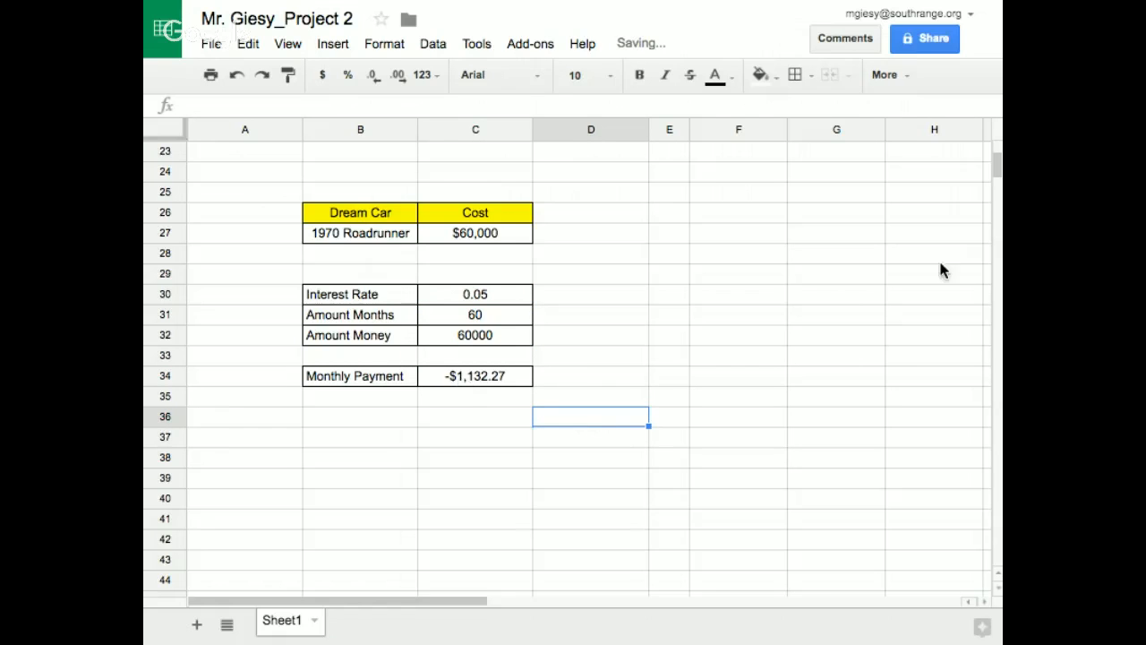
# Enlarge the spreadsheet's browser page by one zoom level
pyautogui.moveTo(376, 8)
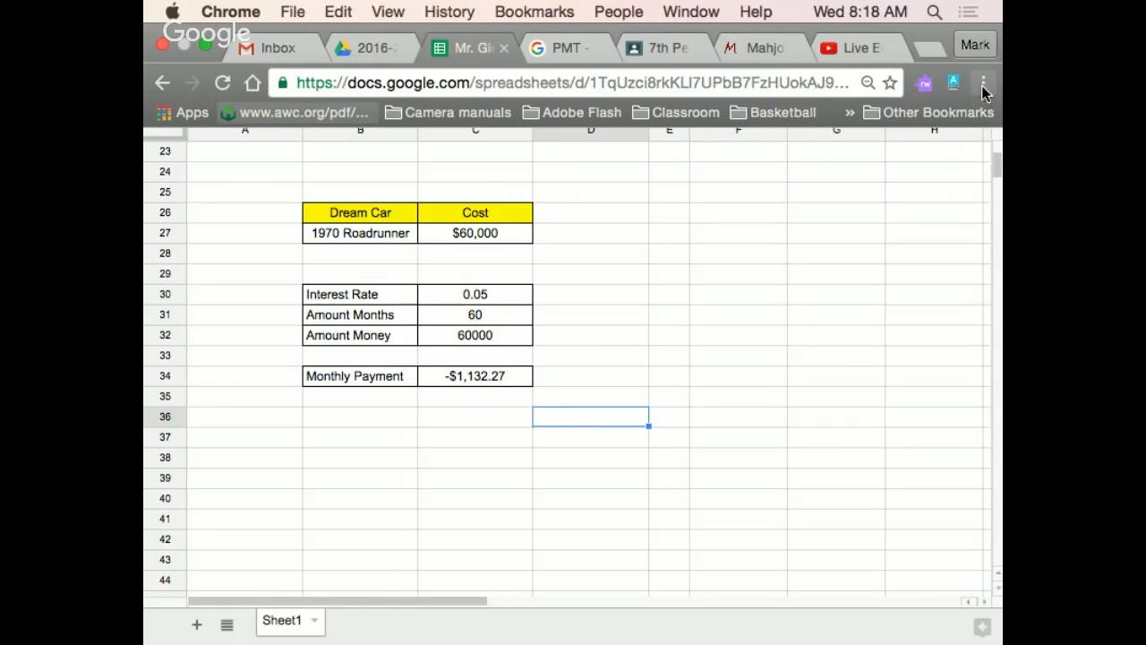
pyautogui.click(983, 83)
pyautogui.click(926, 236)
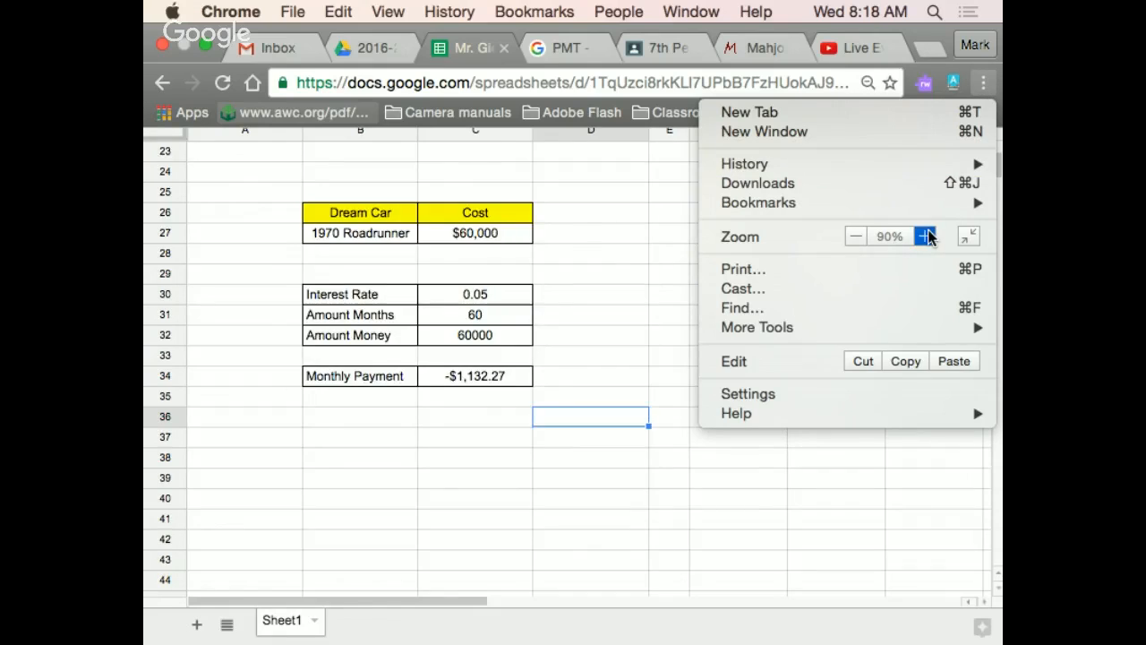
pyautogui.click(802, 446)
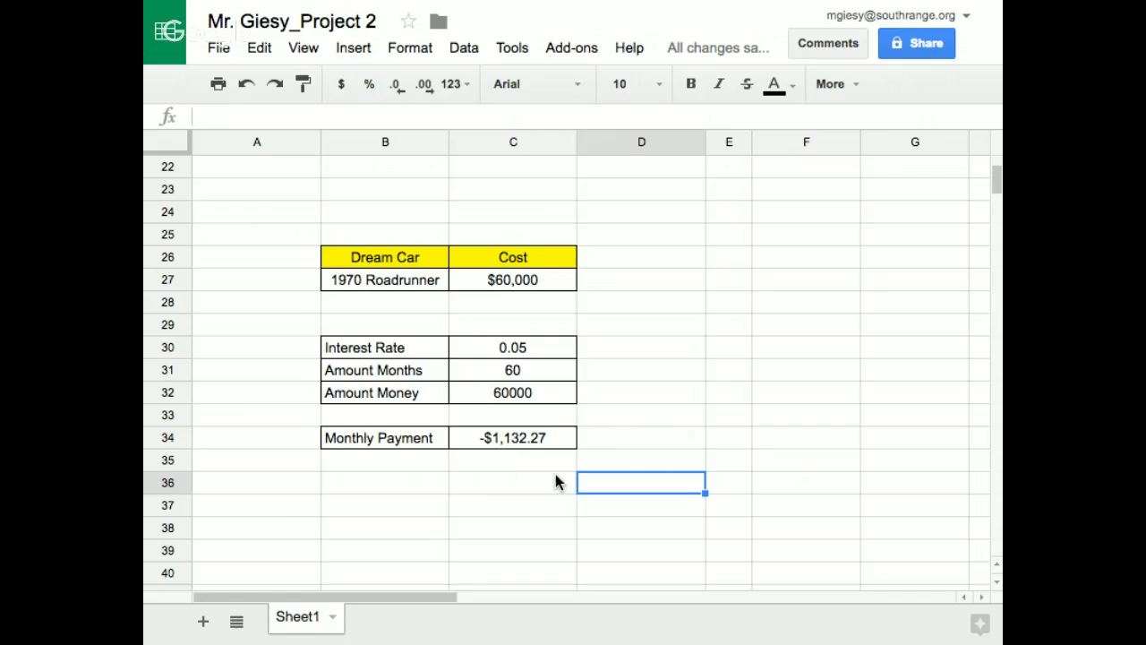
# Set the interest rate in C30 to 0.024 and the number of months in C31 to 72
pyautogui.click(508, 347)
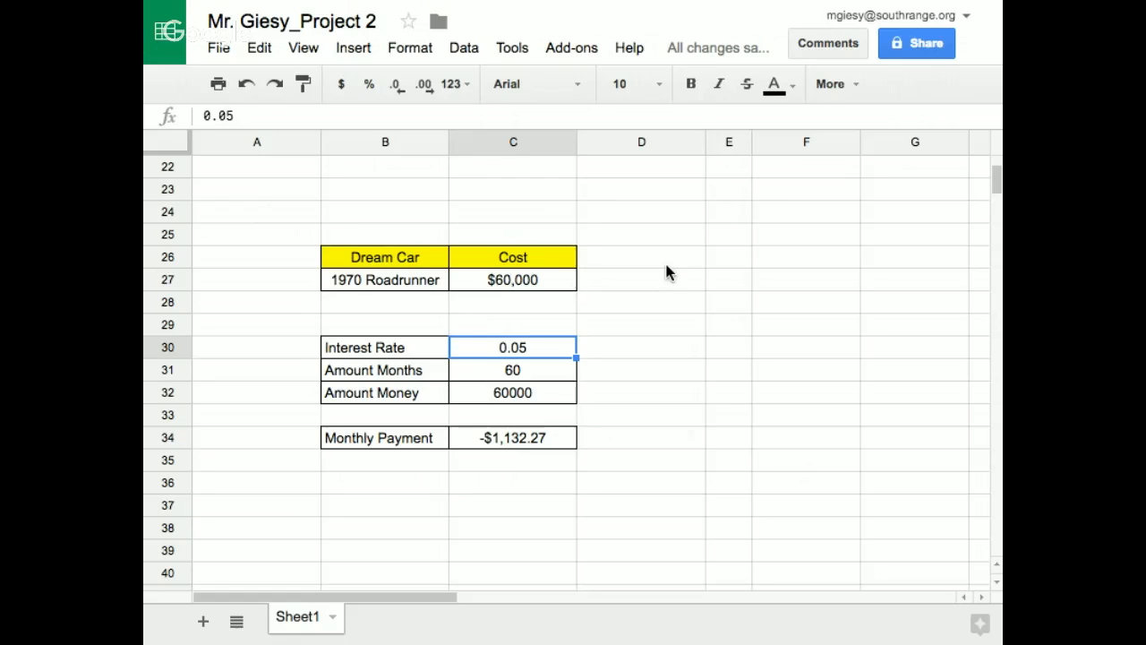
pyautogui.write('0.0')
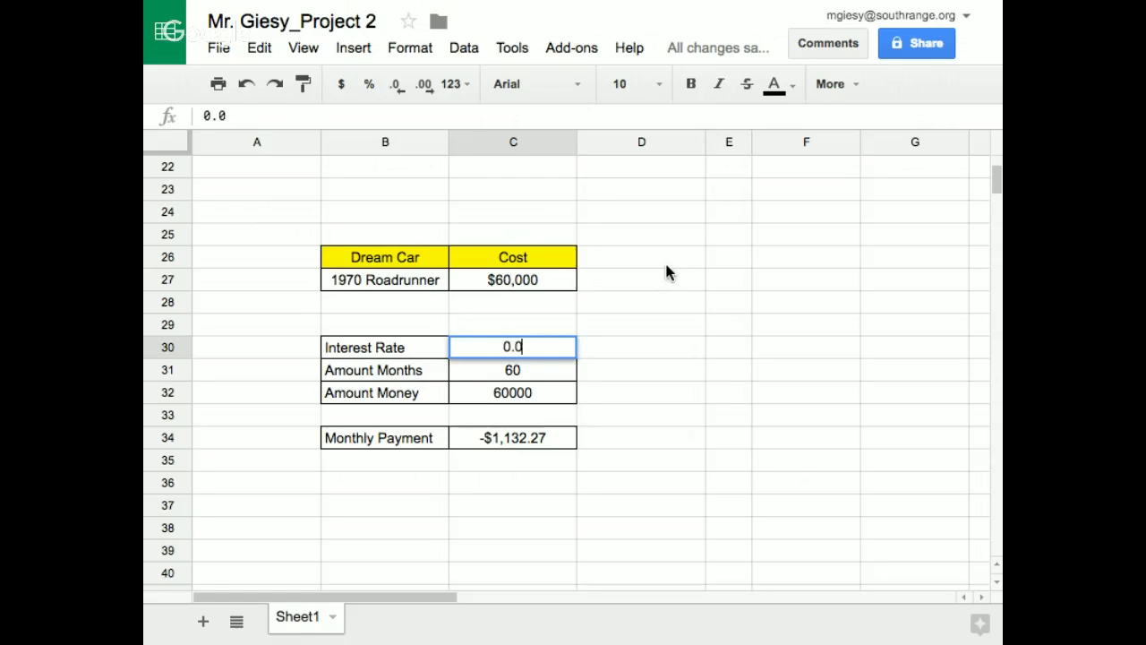
pyautogui.write('24')
pyautogui.press('Return')
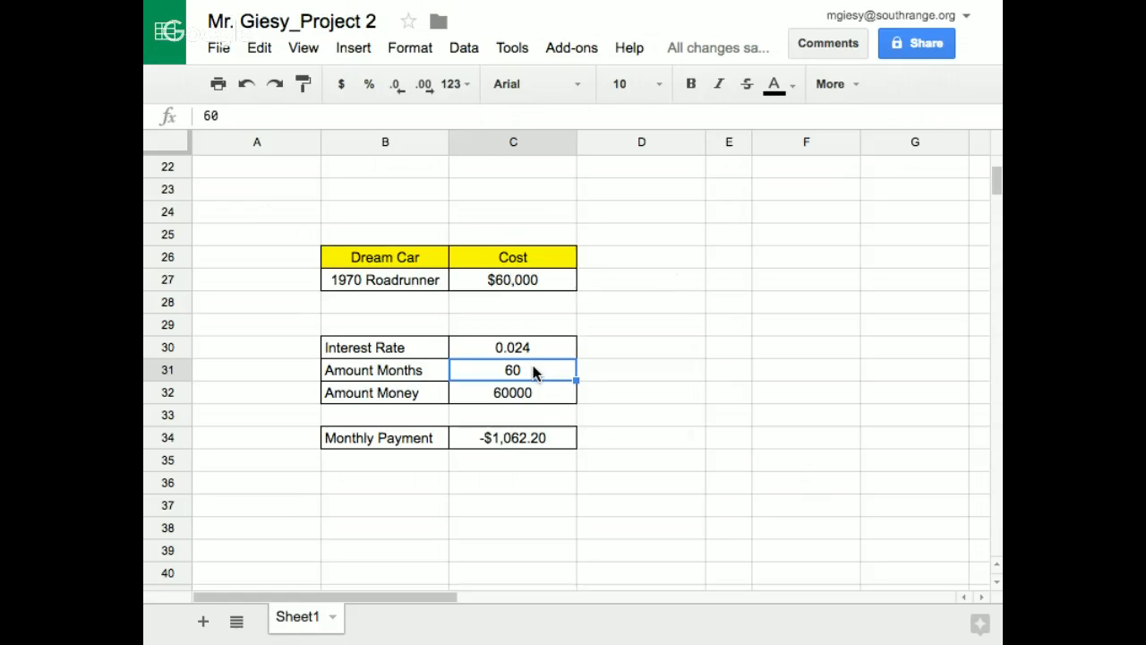
pyautogui.write('72')
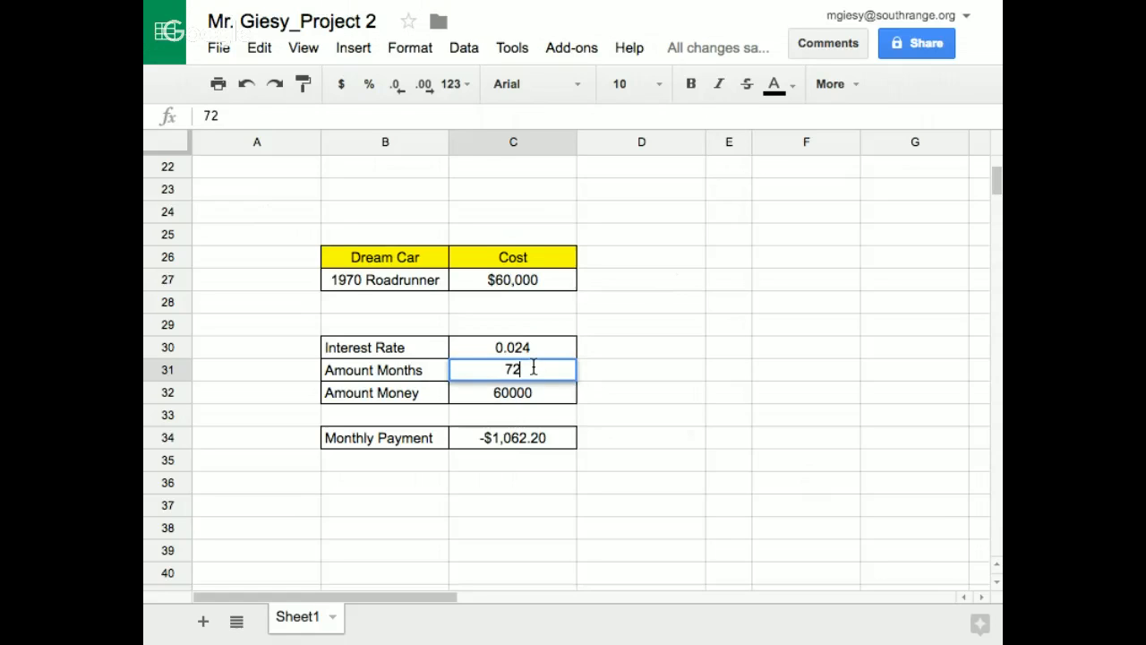
pyautogui.press('Return')
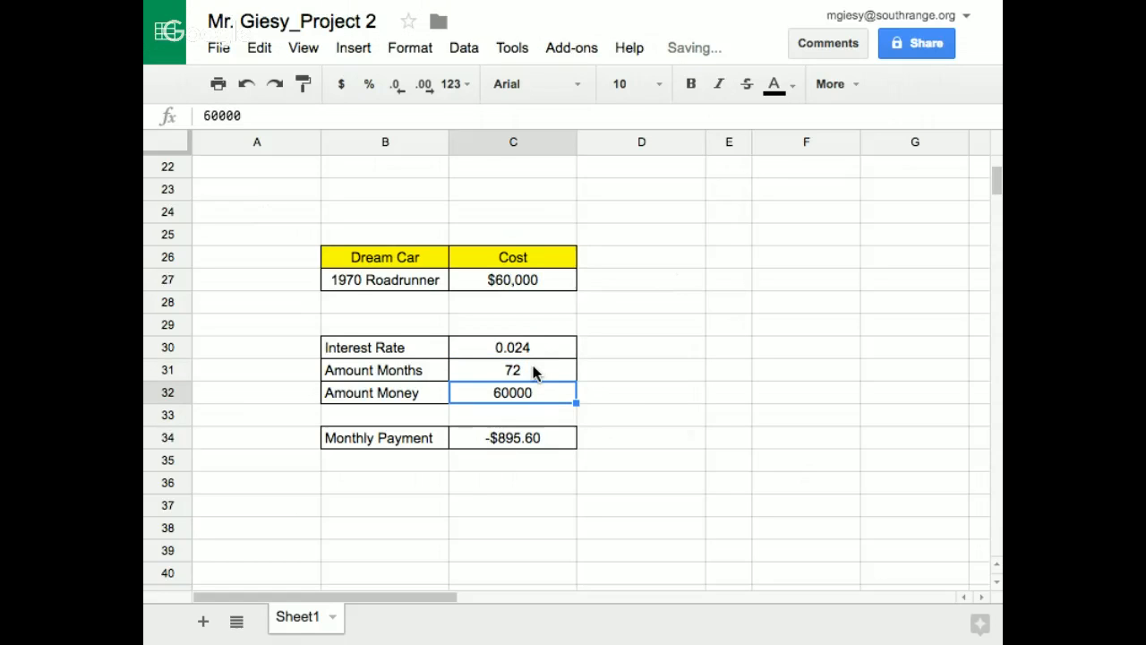
pyautogui.hscroll(10, 528, 358)
pyautogui.scroll(4, 524, 356)
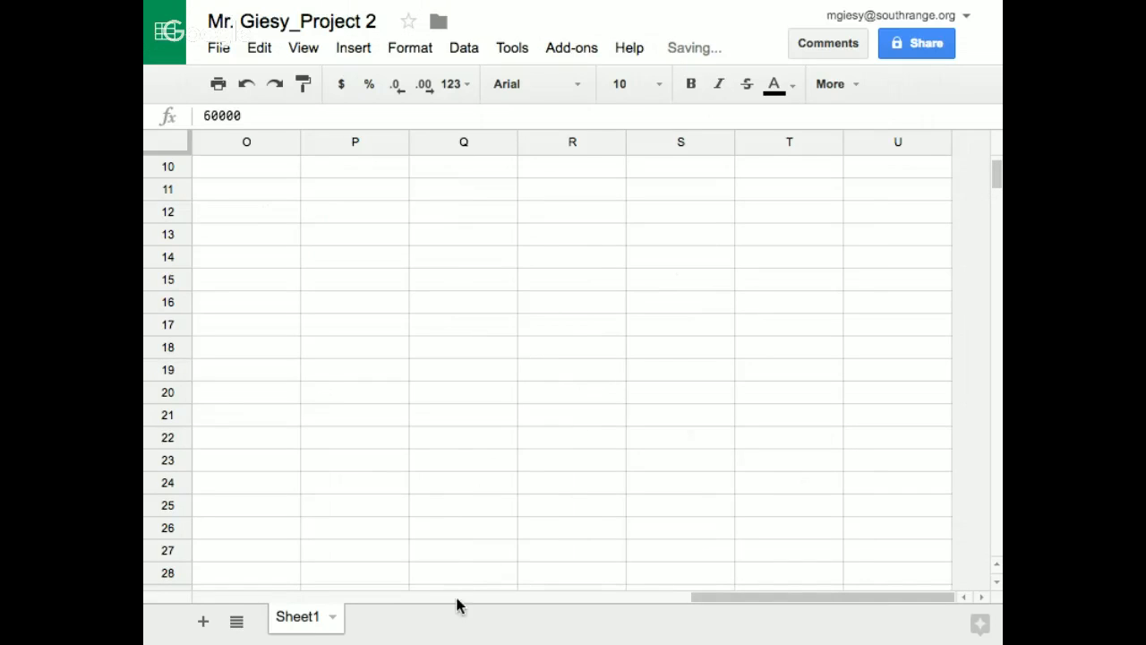
pyautogui.hscroll(-10, 515, 606)
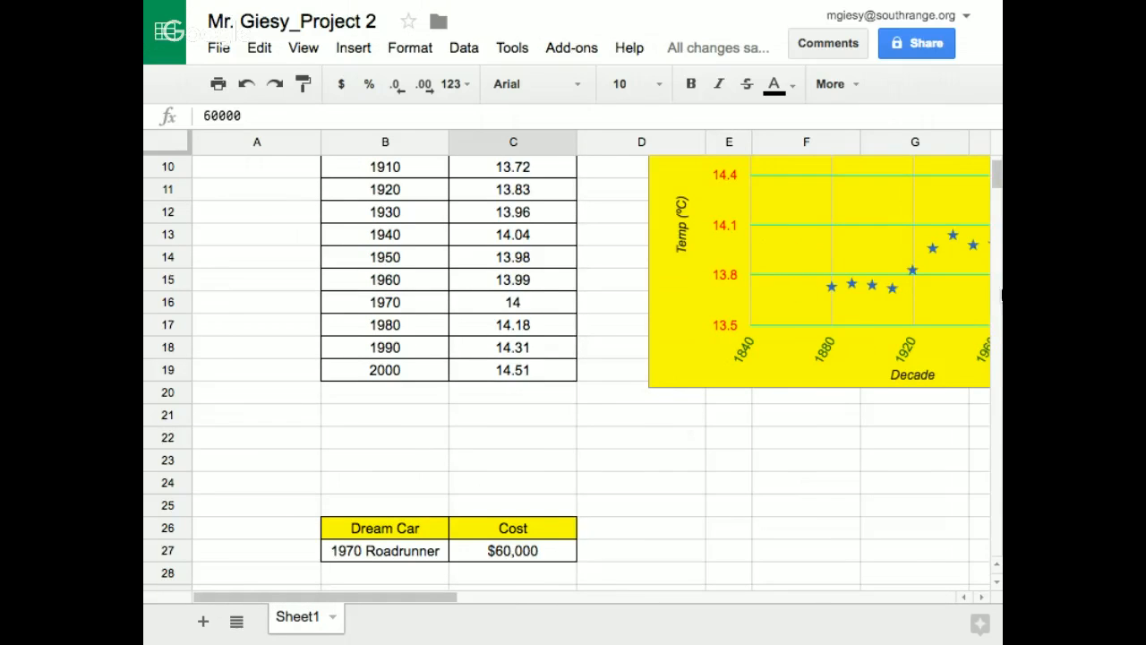
pyautogui.moveTo(1000, 177); pyautogui.dragTo(999, 183)
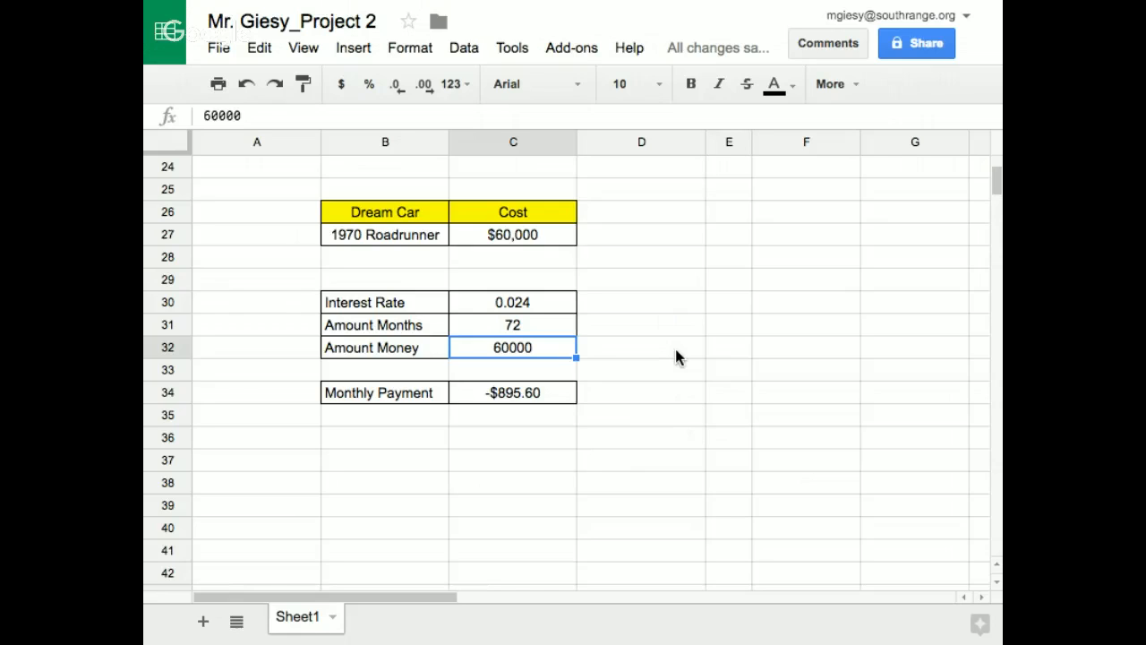
# Set the Amount Money value in C32 to 50000
pyautogui.write('50')
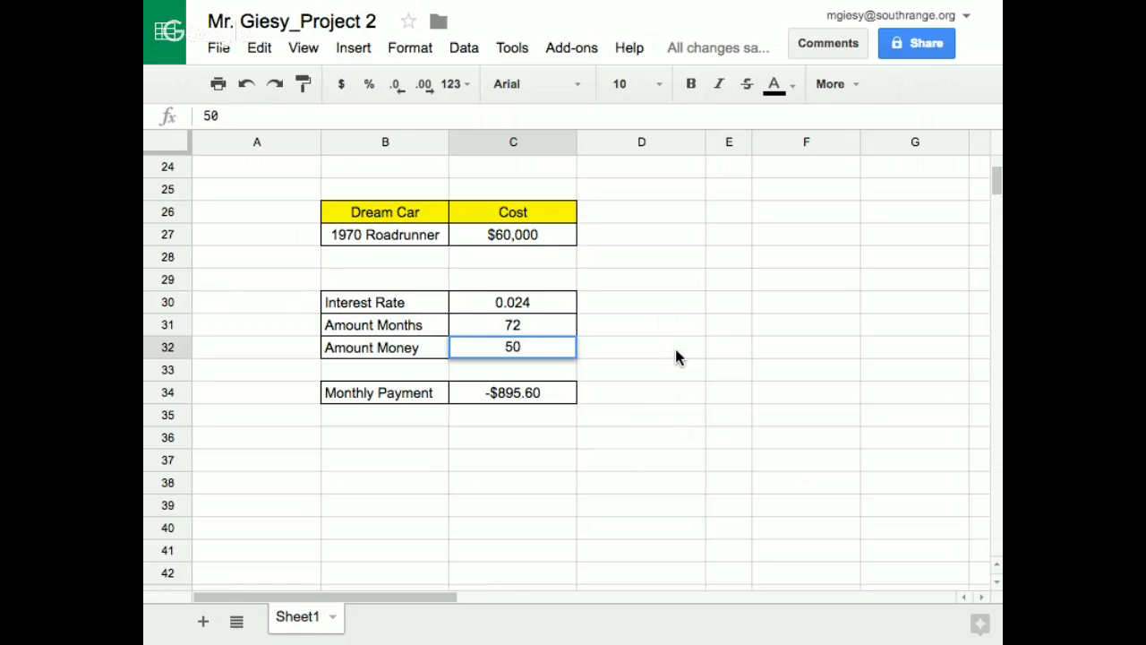
pyautogui.write('000')
pyautogui.press('Return')
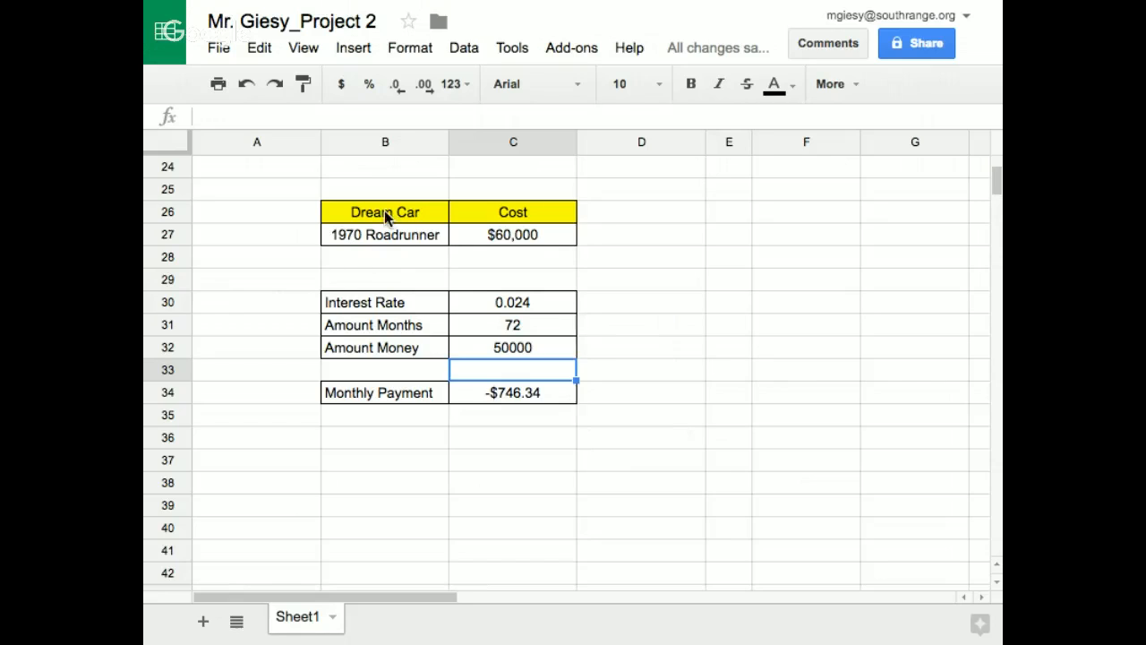
pyautogui.click(685, 263)
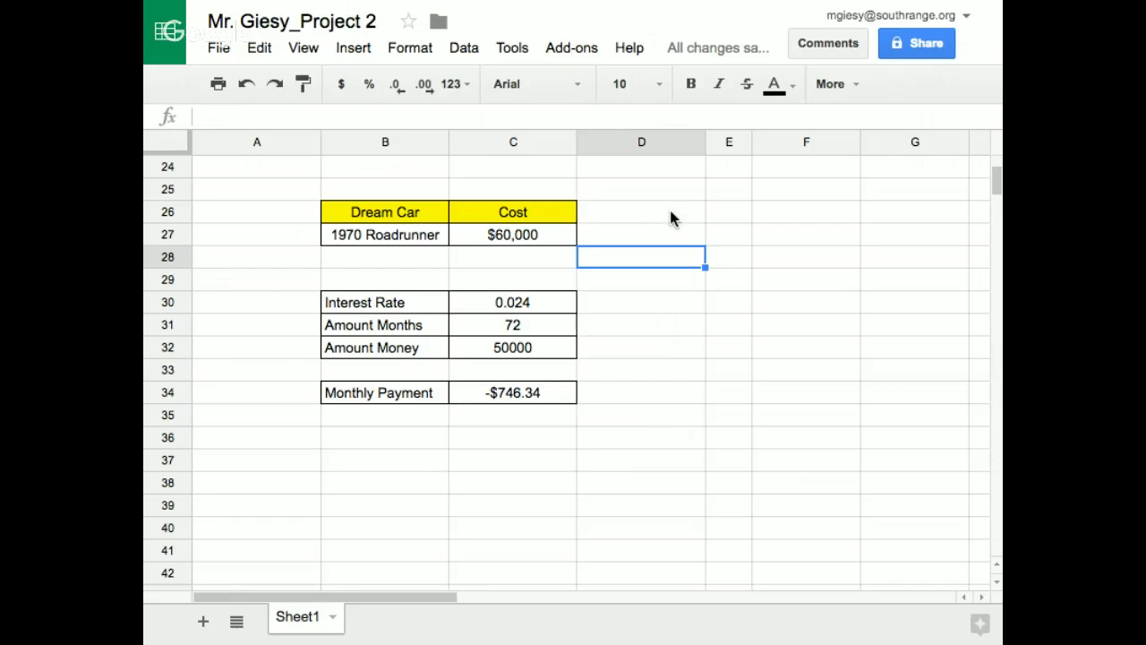
pyautogui.click(712, 259)
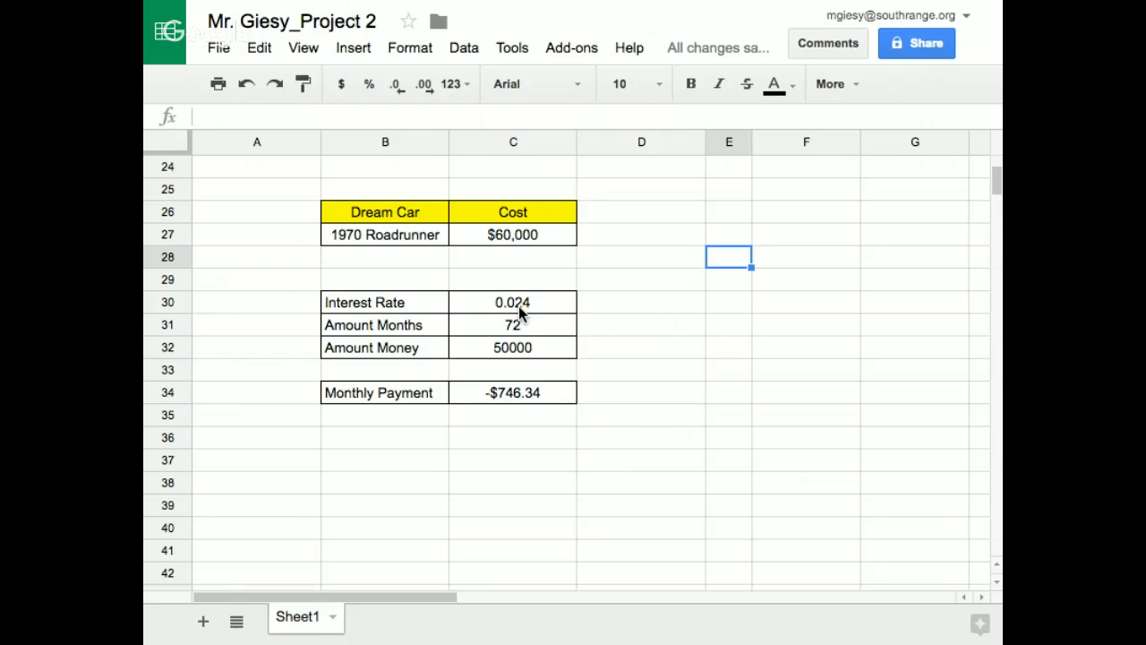
# Replace the dream car name in B27 with 1965 Corvette
pyautogui.click(361, 230)
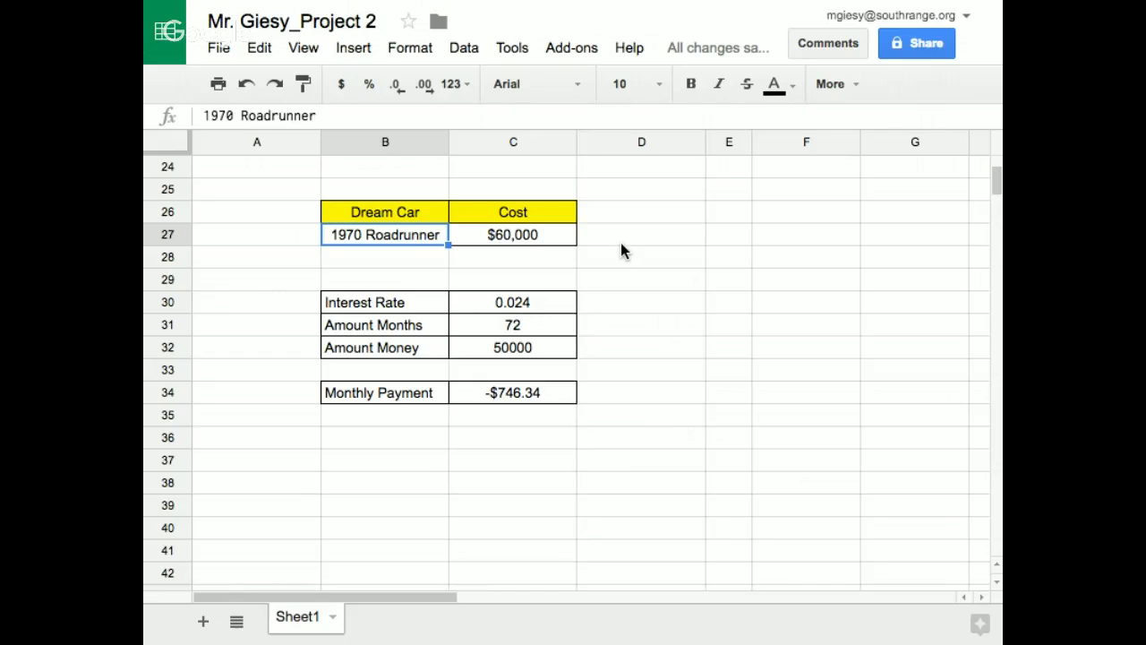
pyautogui.write('1965')
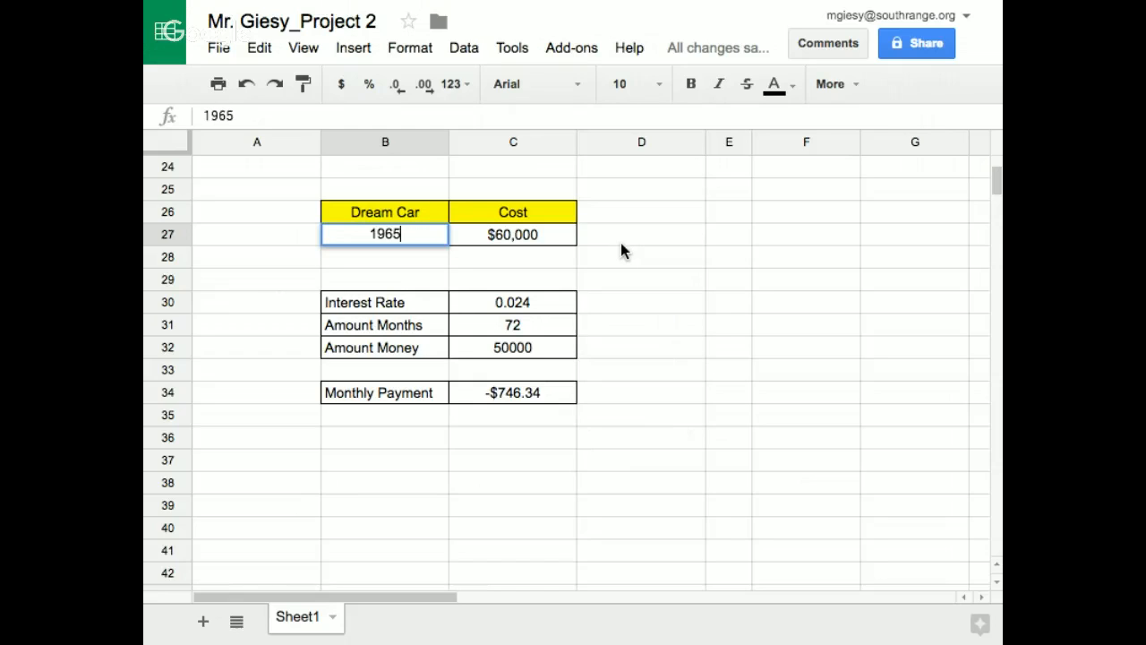
pyautogui.write(' Corvett')
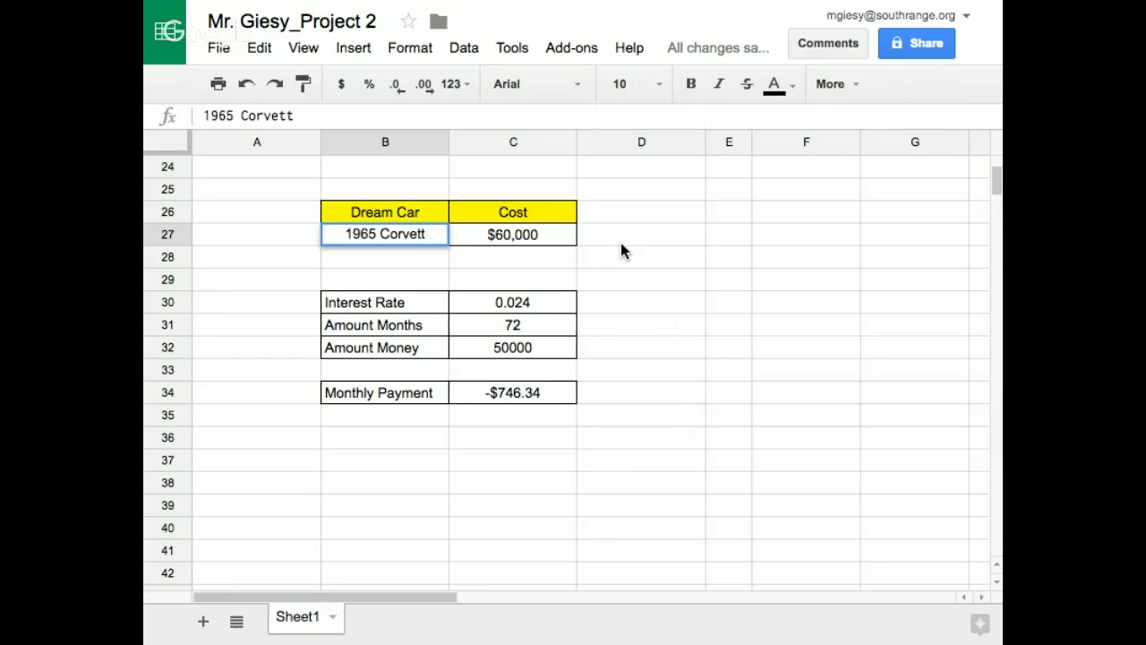
pyautogui.write('e')
pyautogui.press('Tab')
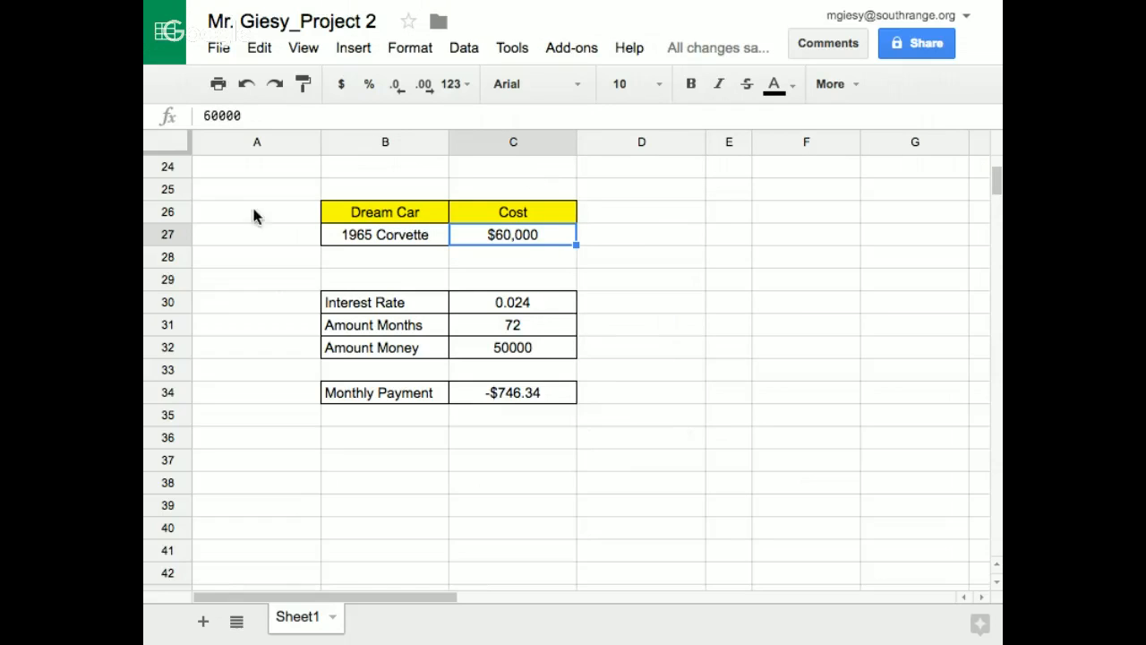
# Change the first digit of the car's cost in C27 so that it reads 40000
pyautogui.click(206, 115)
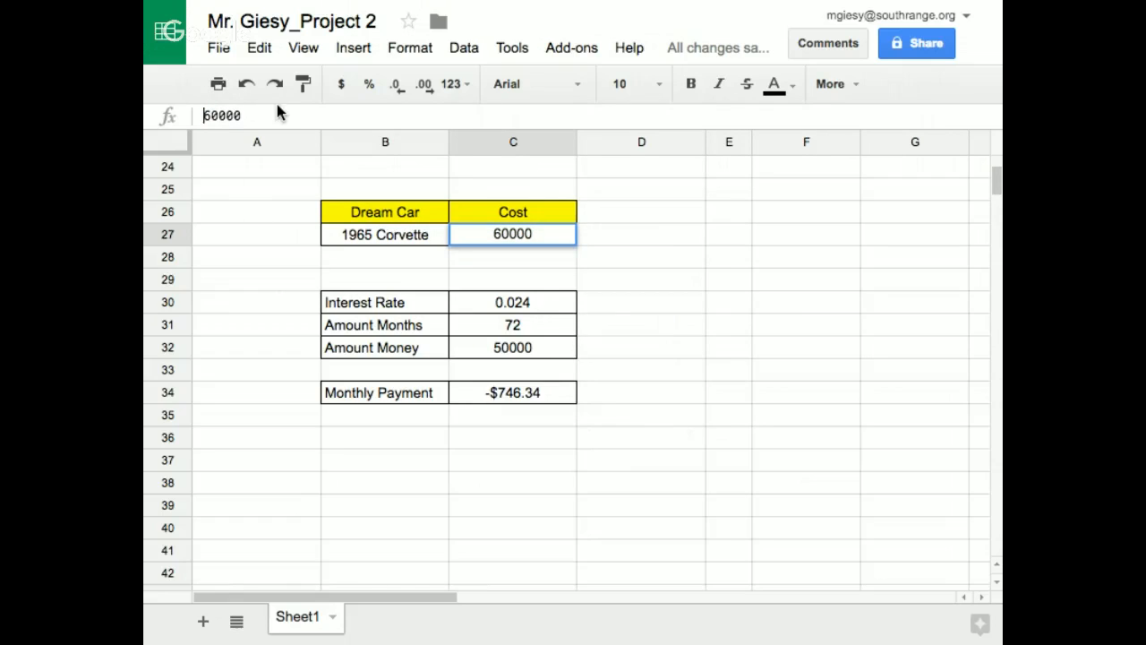
pyautogui.press('Delete')
pyautogui.write('4')
pyautogui.click(760, 307)
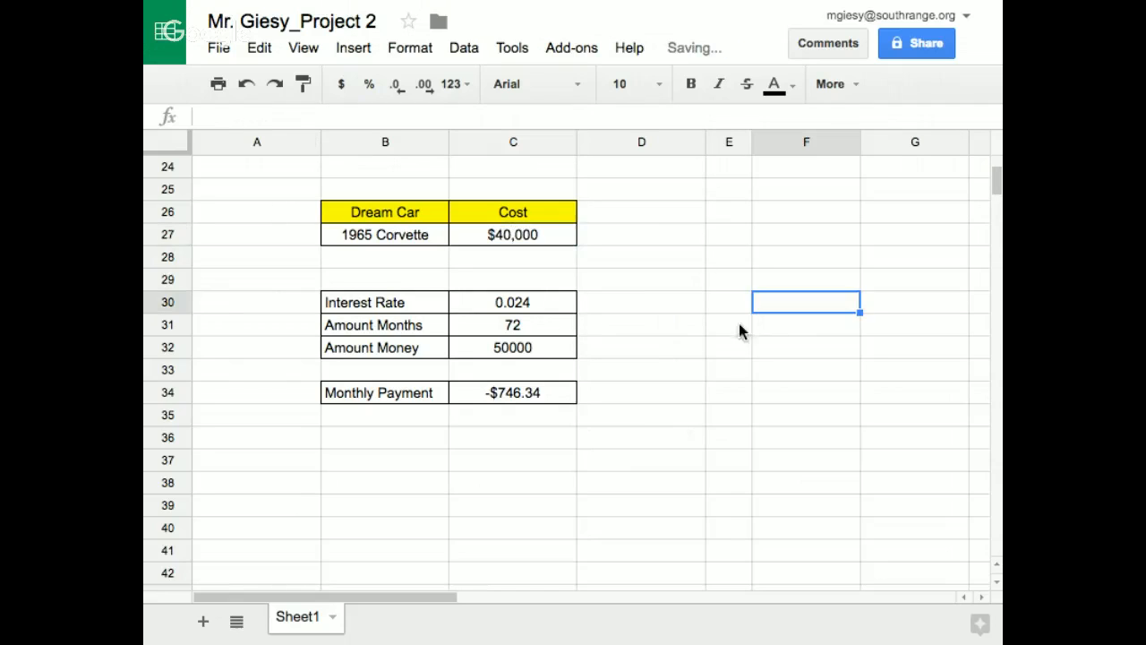
# Set the number of months in C31 to 60 and the amount of money in C32 to 40000
pyautogui.click(517, 334)
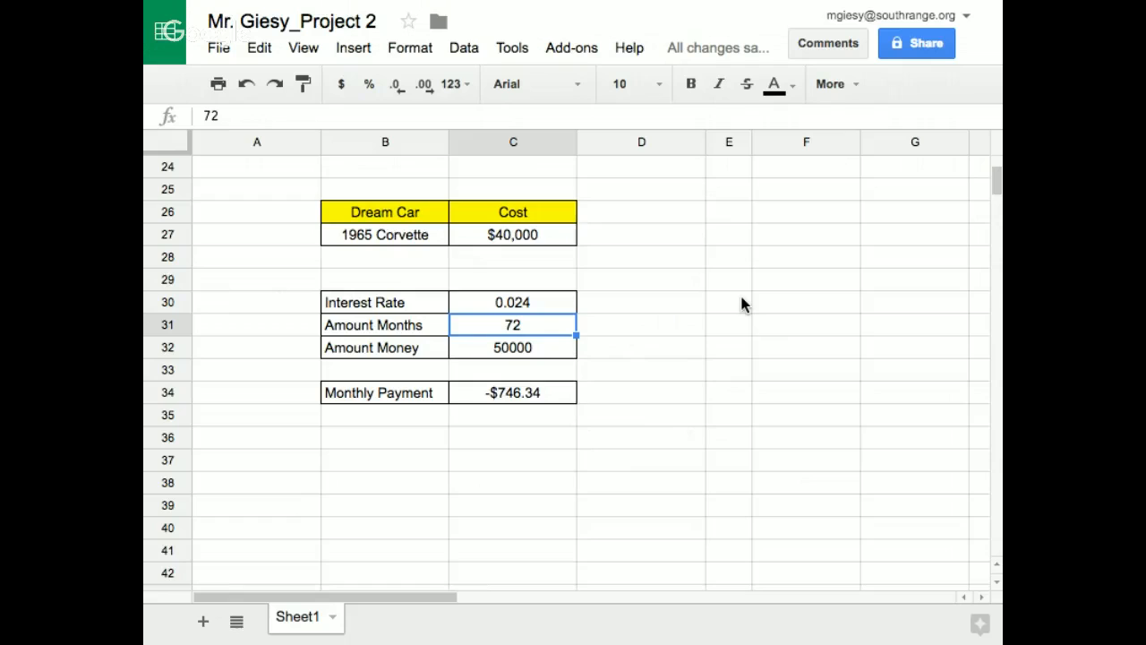
pyautogui.write('60')
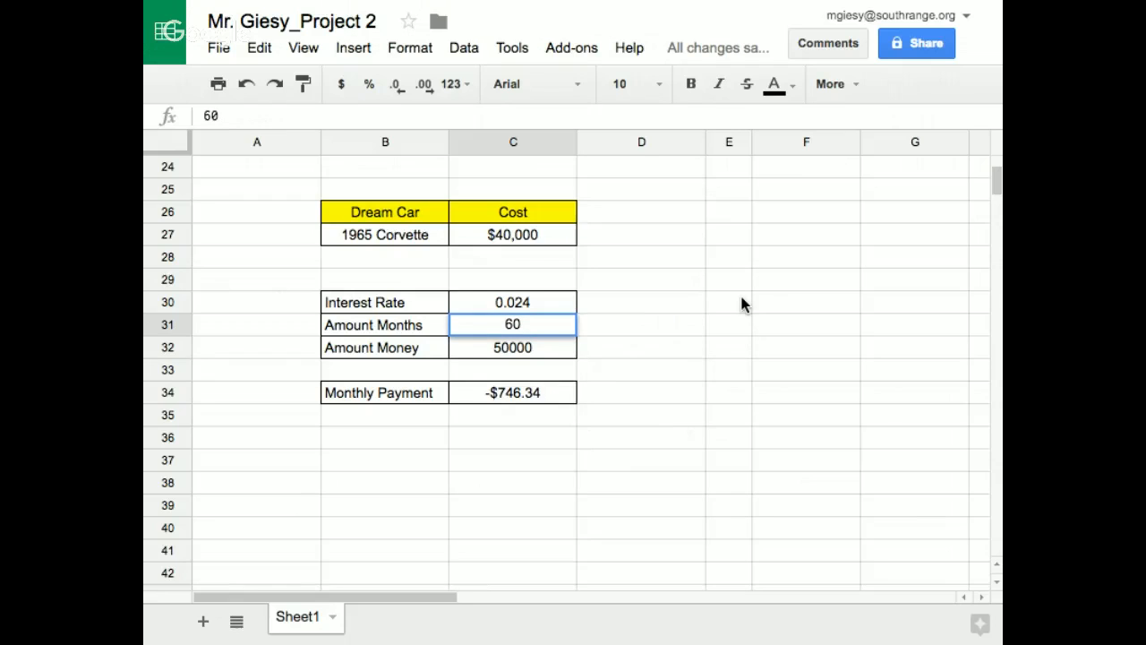
pyautogui.press('Return')
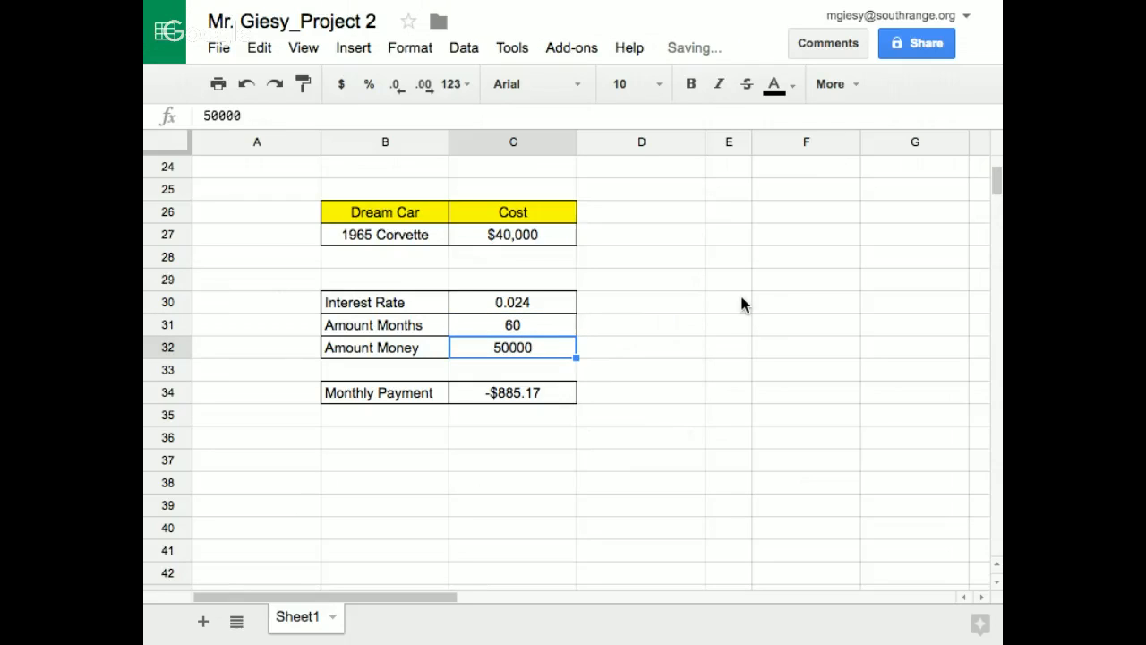
pyautogui.write('40000')
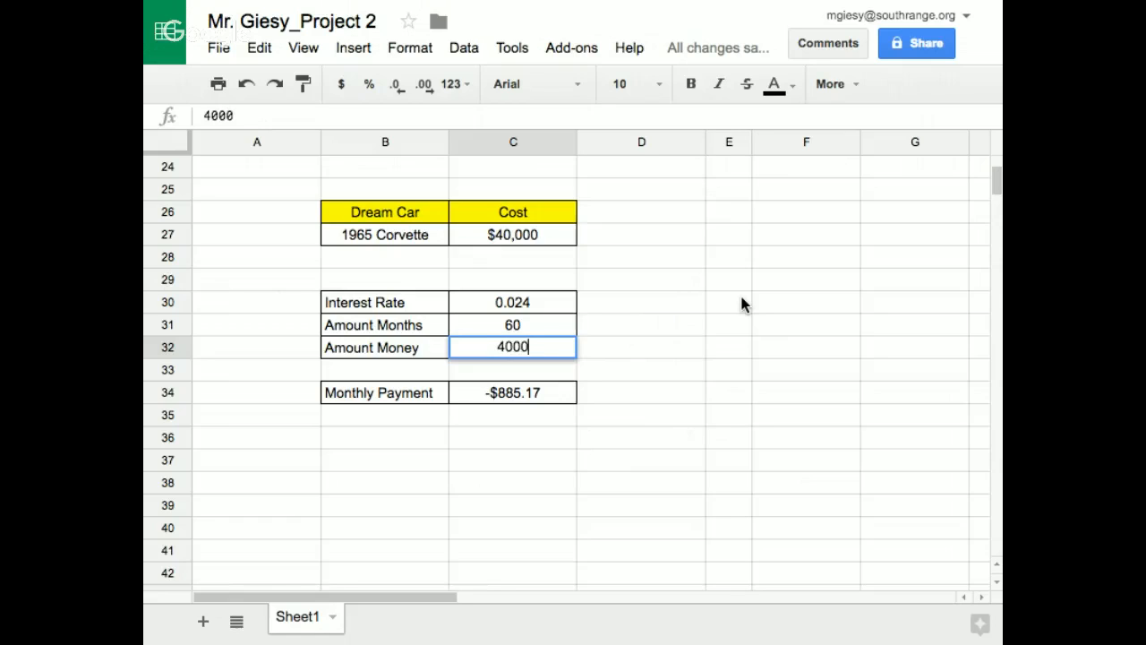
pyautogui.press('Return')
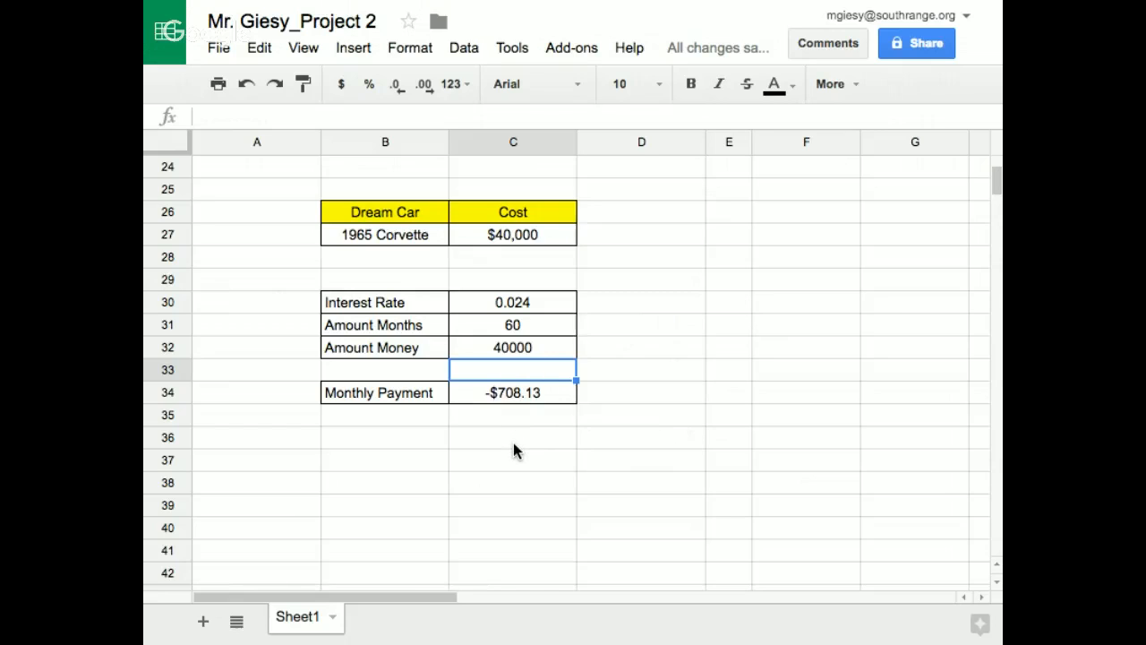
# Negate the Monthly Payment formula in C34 so that it reads =-PMT(C30/12,C31,C32)
pyautogui.click(507, 393)
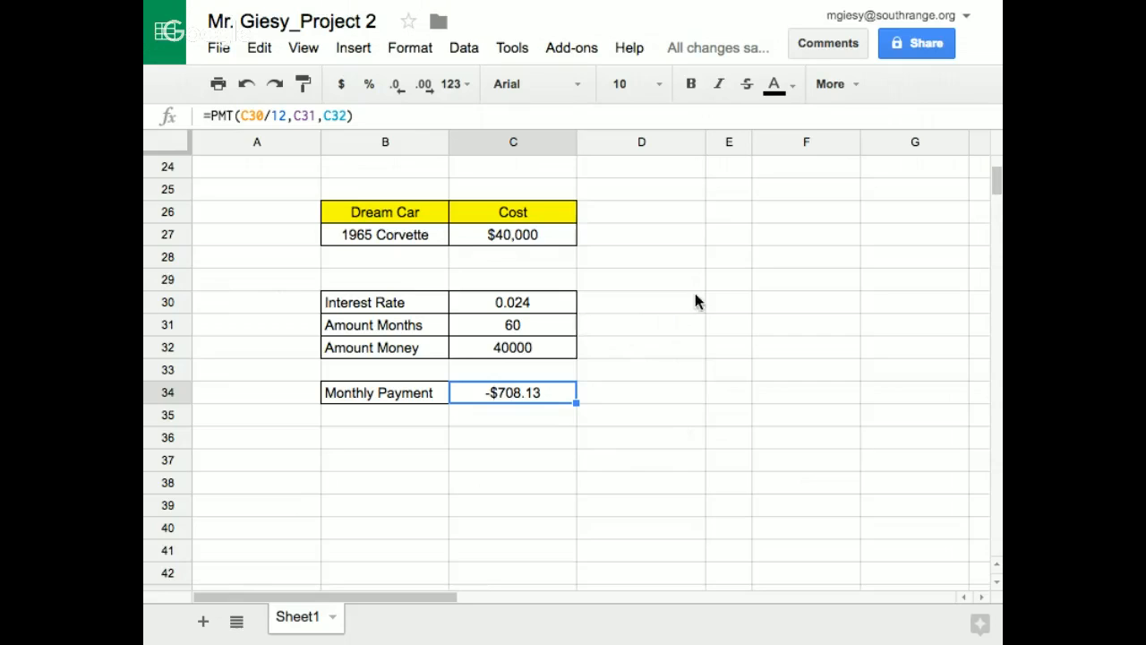
pyautogui.click(210, 115)
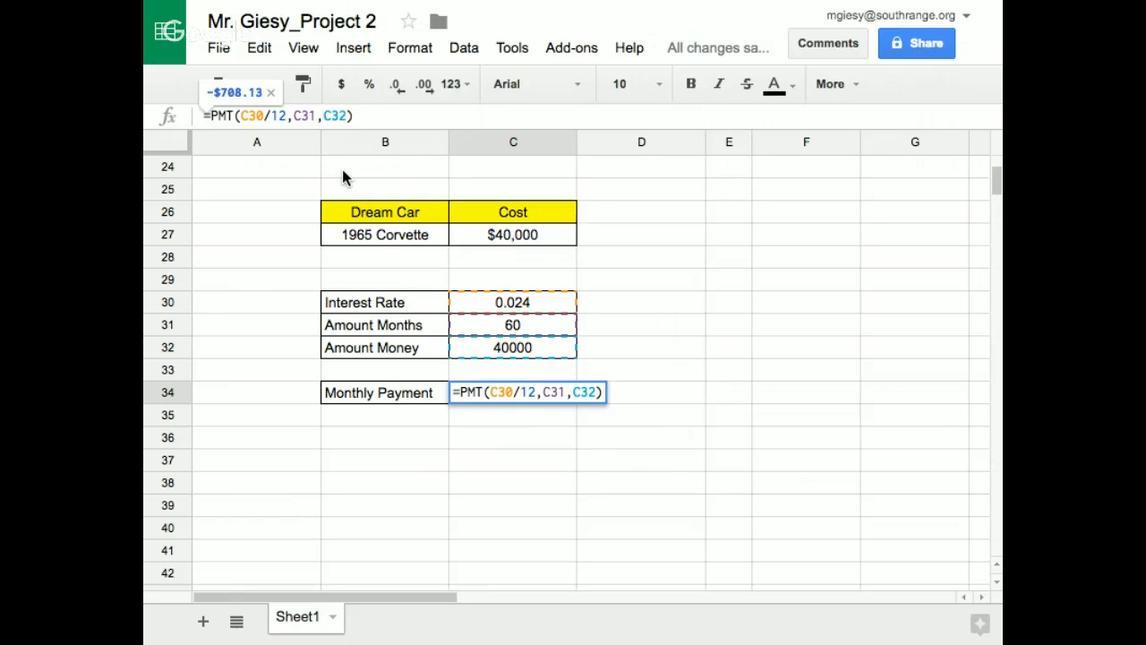
pyautogui.write('-')
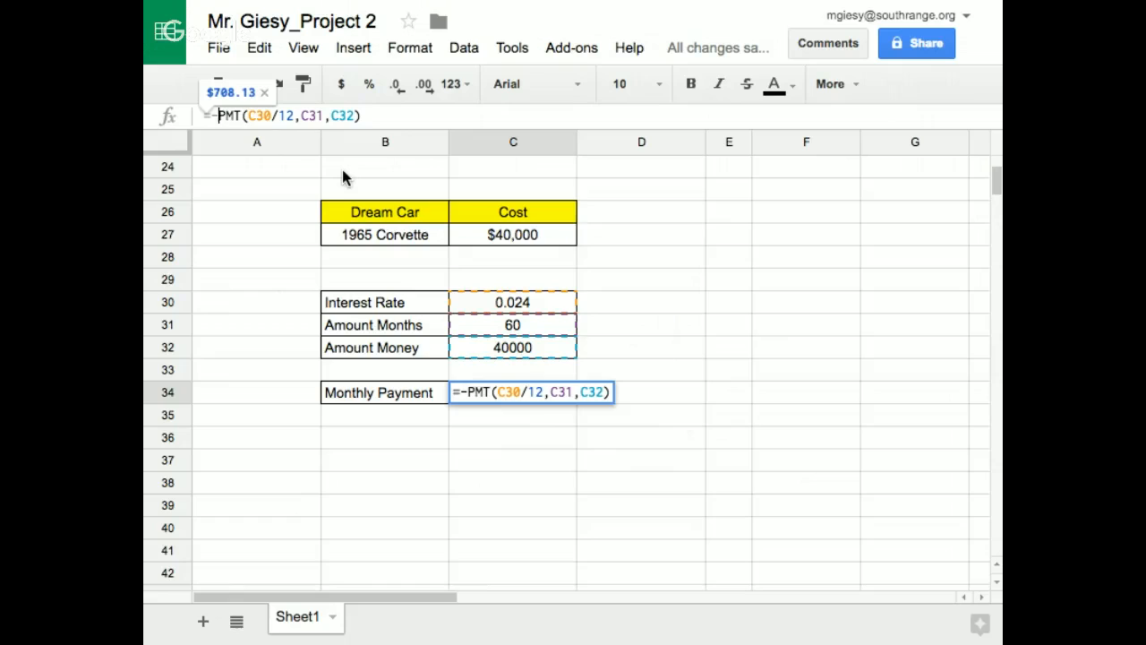
pyautogui.press('Return')
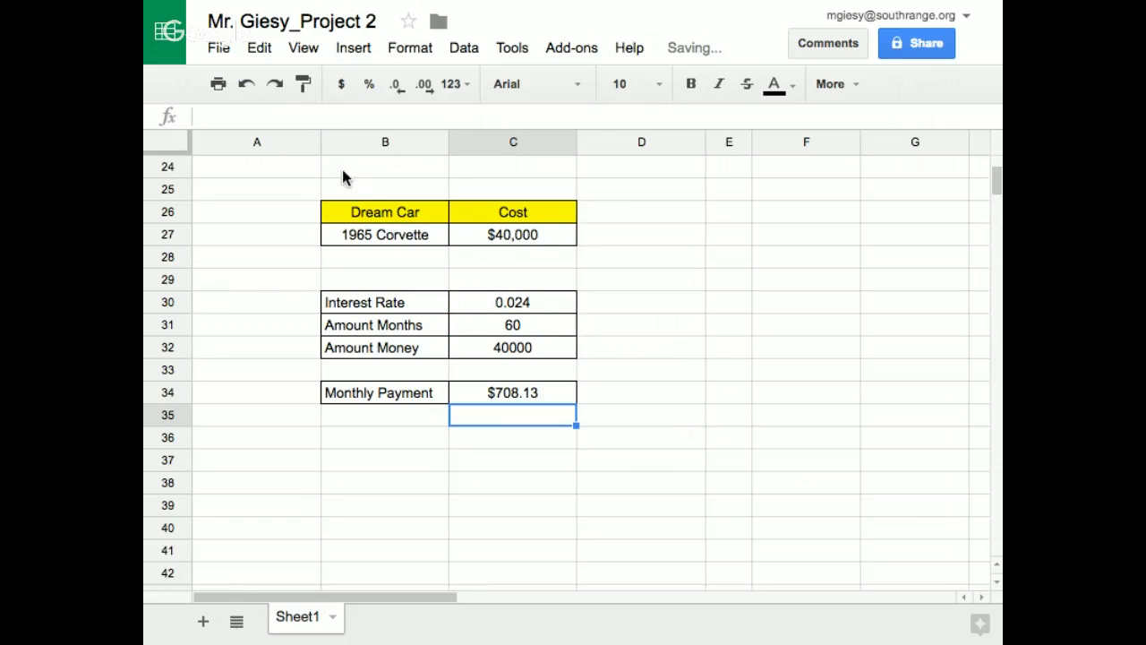
pyautogui.click(658, 461)
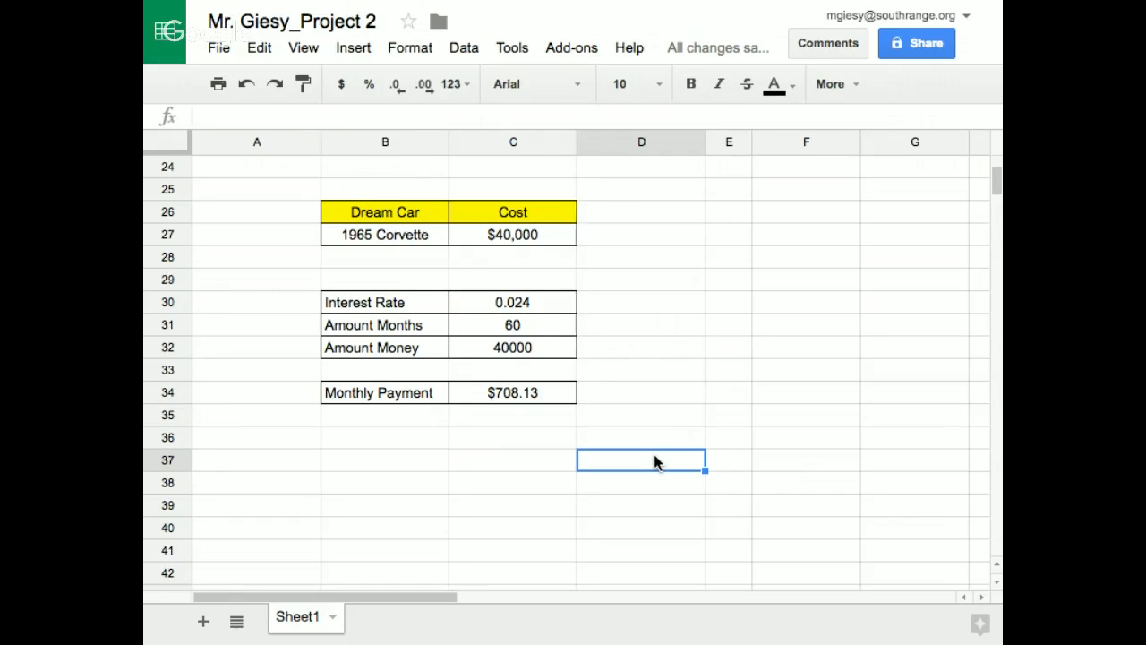
# Add a purple outer border around the whole car loan block, B26:C34
pyautogui.hscroll(3, 653, 457)
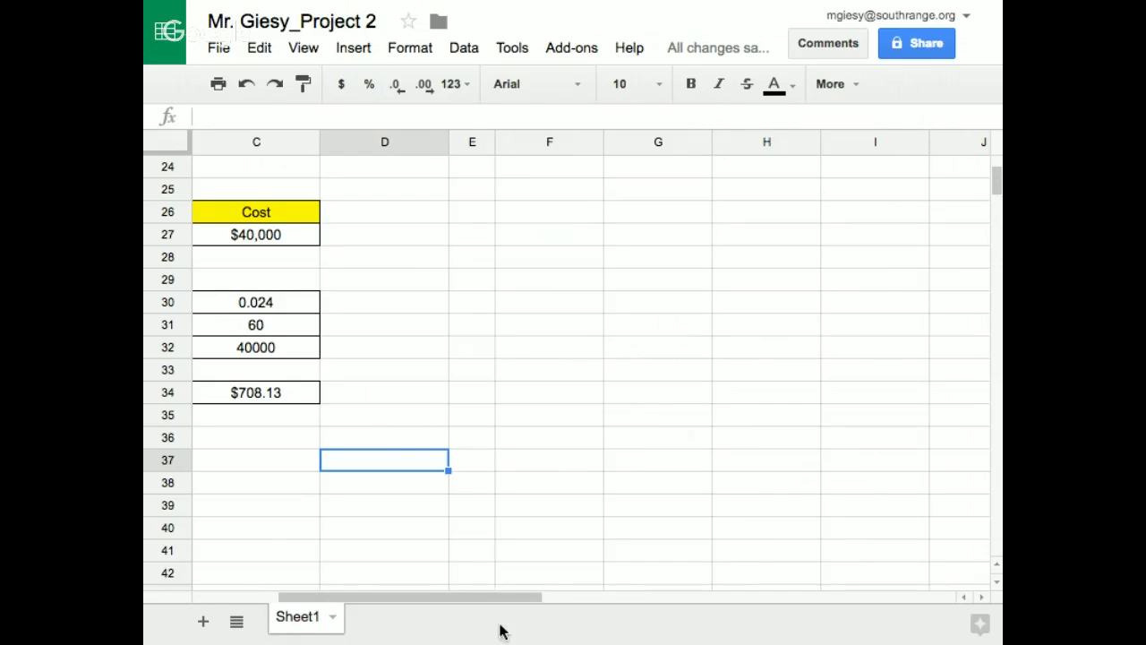
pyautogui.moveTo(480, 599); pyautogui.dragTo(299, 603)
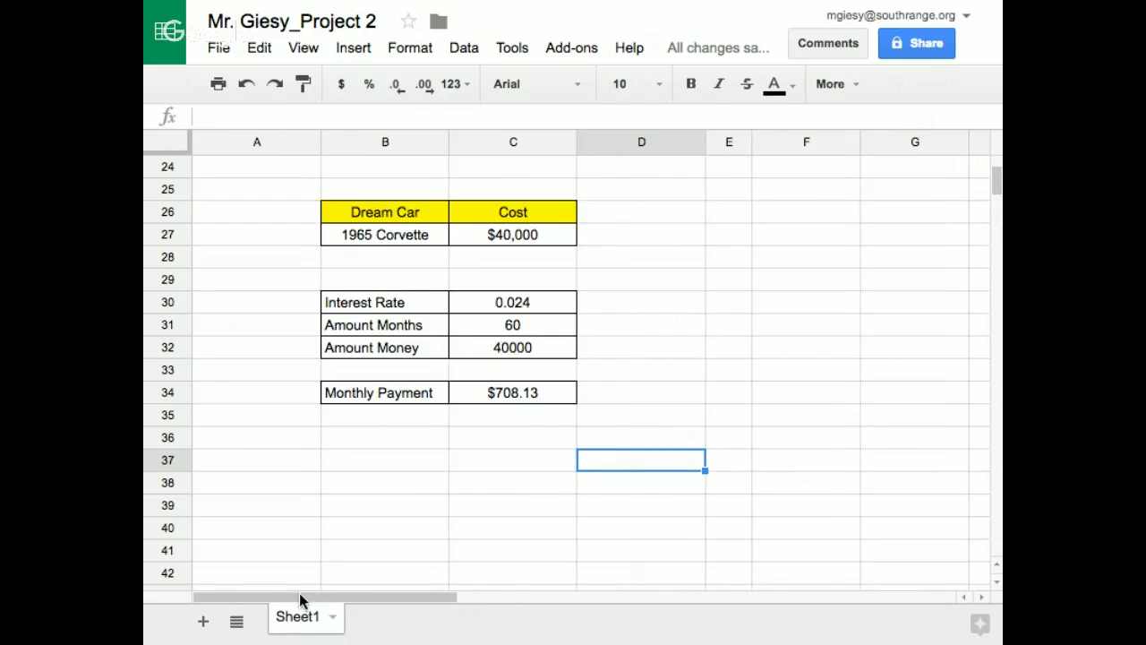
pyautogui.click(362, 211)
pyautogui.moveTo(457, 222); pyautogui.dragTo(530, 397)
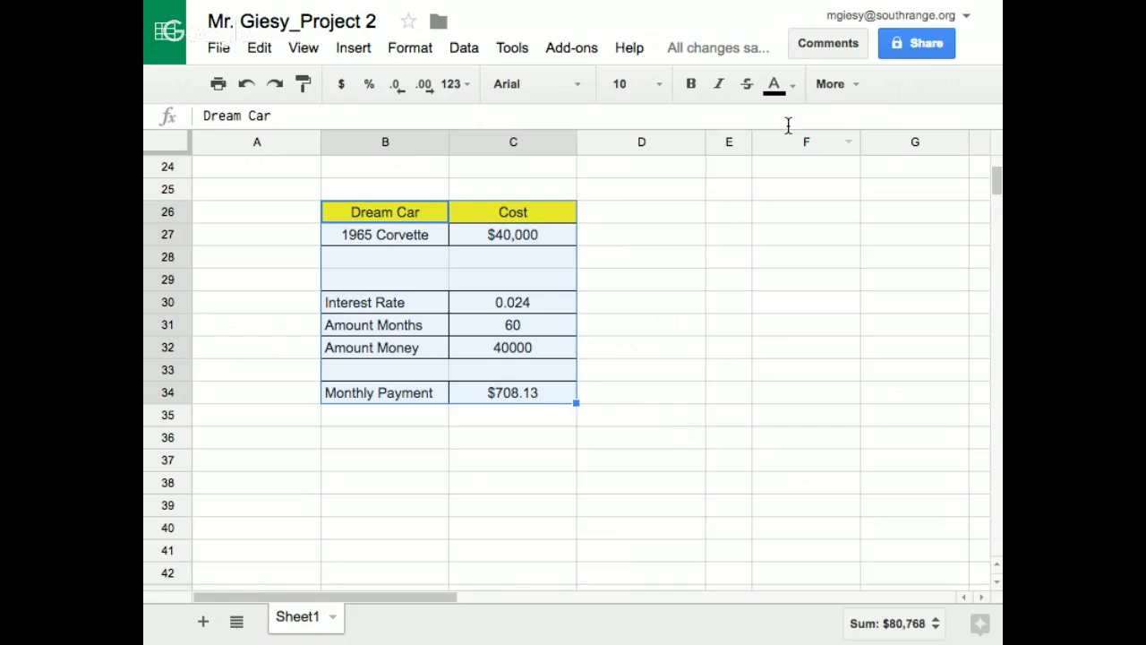
pyautogui.click(833, 85)
pyautogui.click(488, 122)
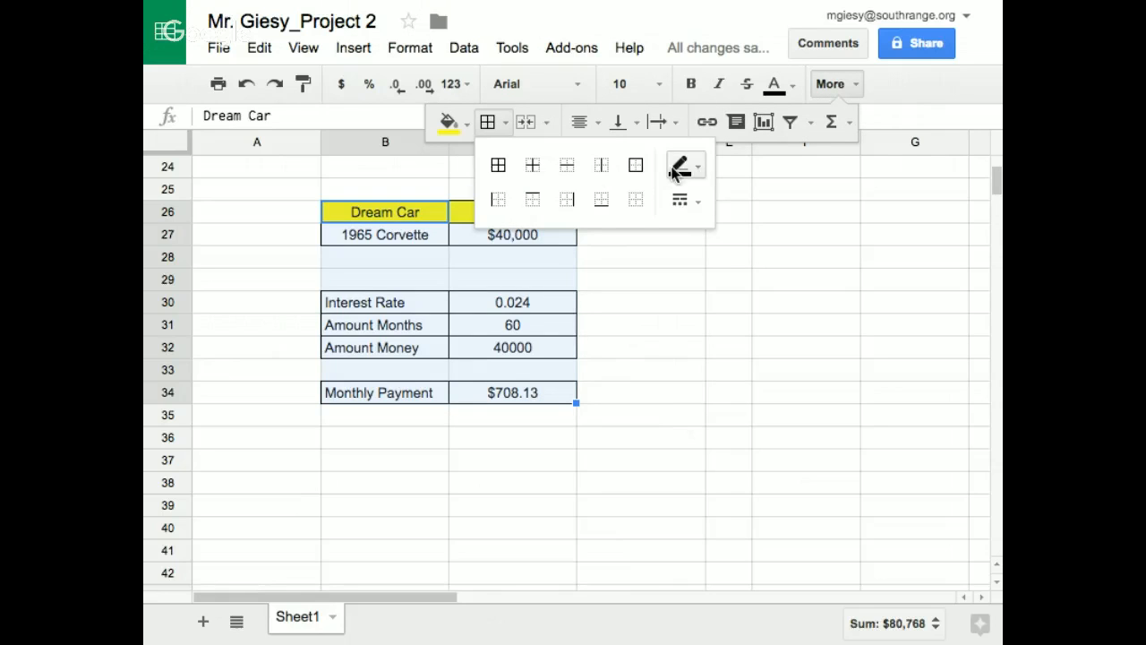
pyautogui.click(643, 170)
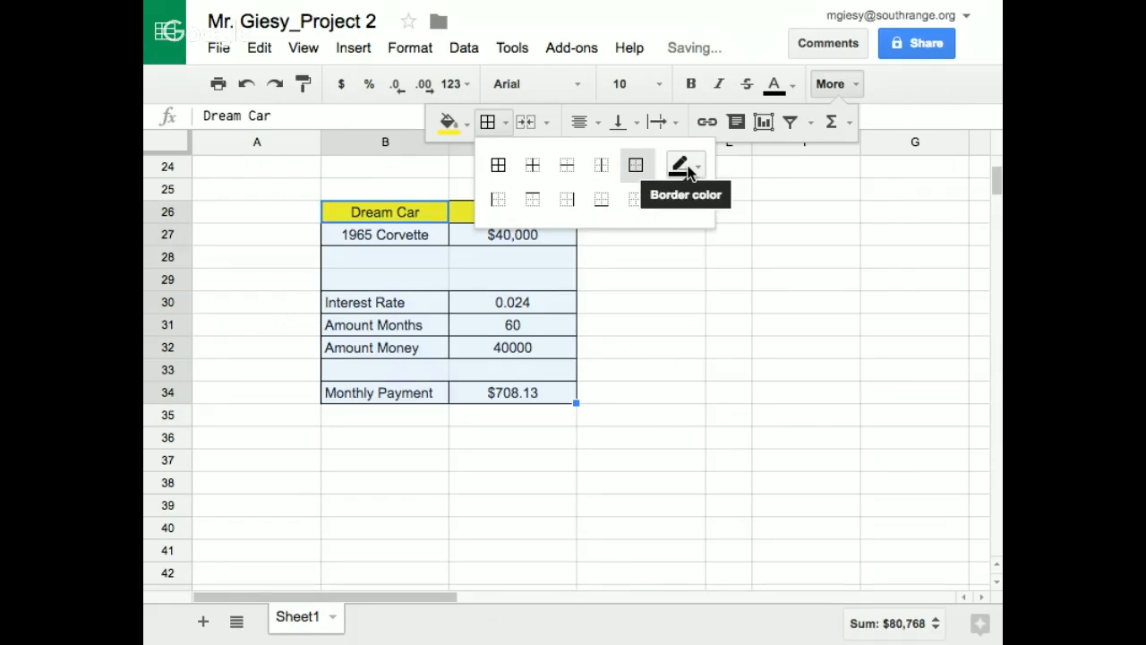
pyautogui.click(684, 169)
pyautogui.click(847, 283)
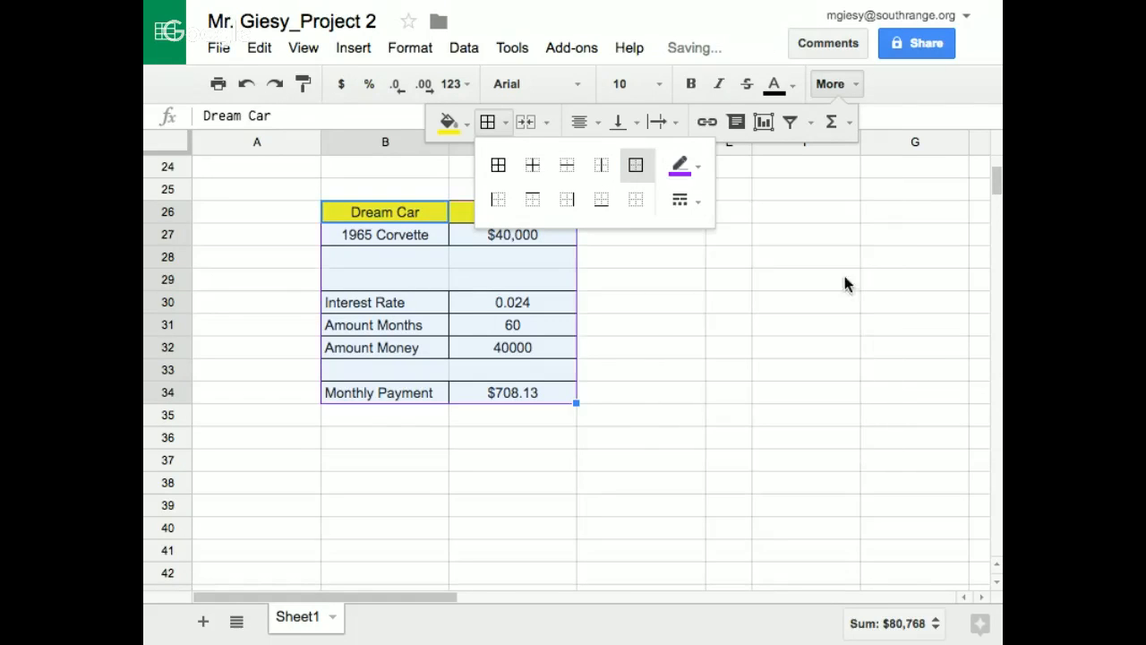
pyautogui.click(708, 284)
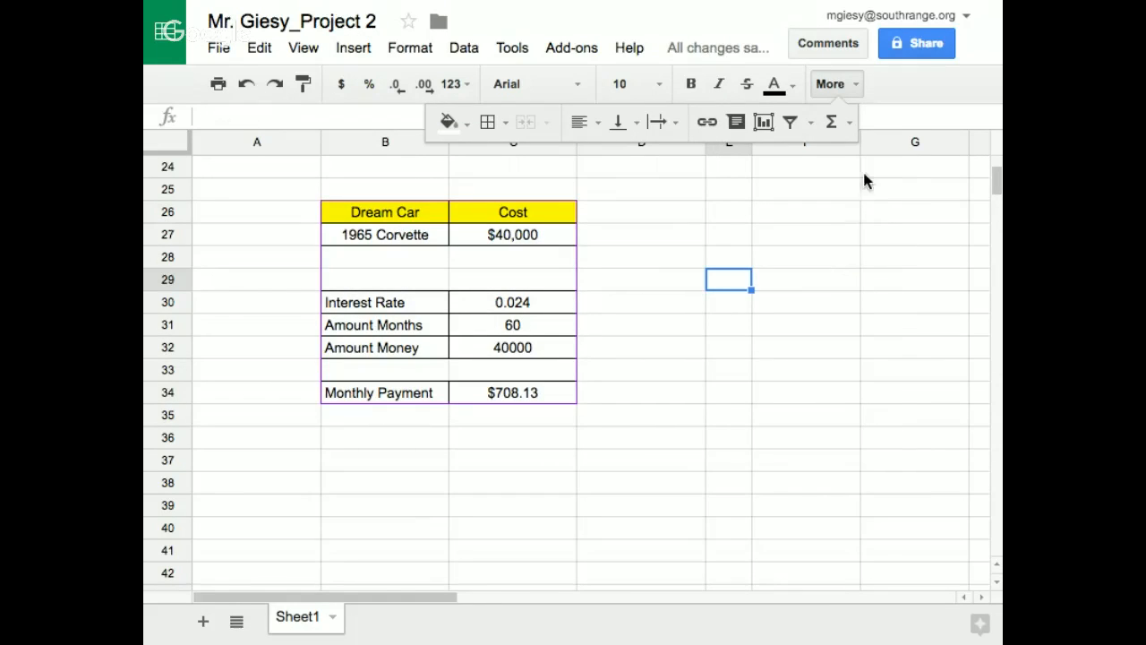
pyautogui.click(830, 84)
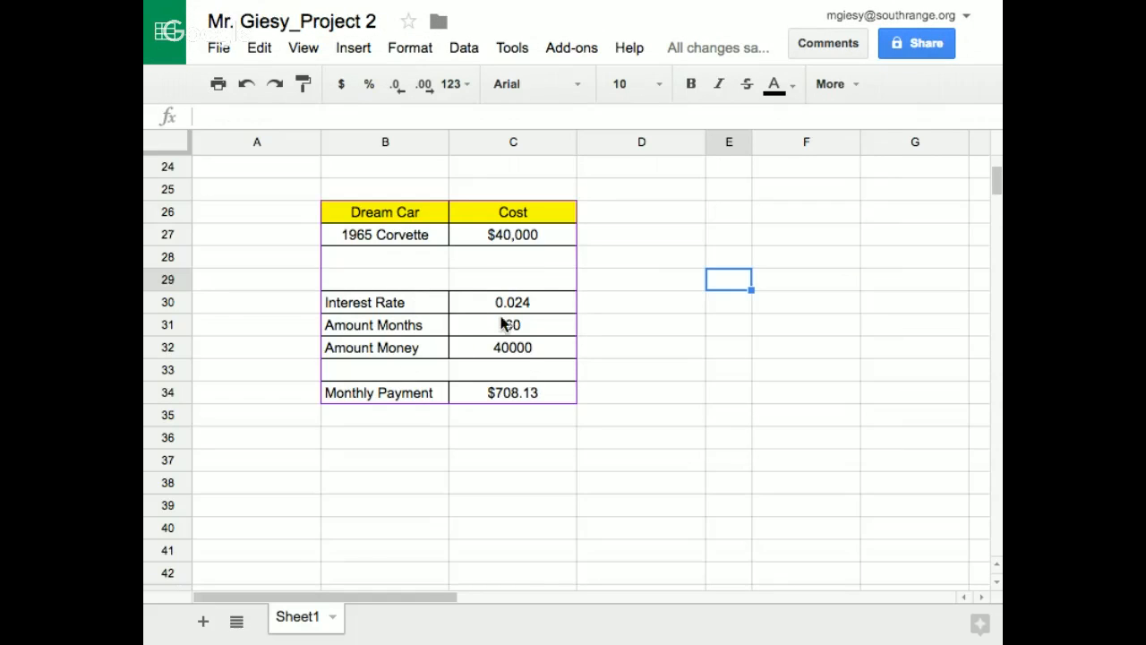
# Fill the empty cells B28:C29 between the car and loan tables with light gray
pyautogui.moveTo(381, 255); pyautogui.dragTo(514, 280)
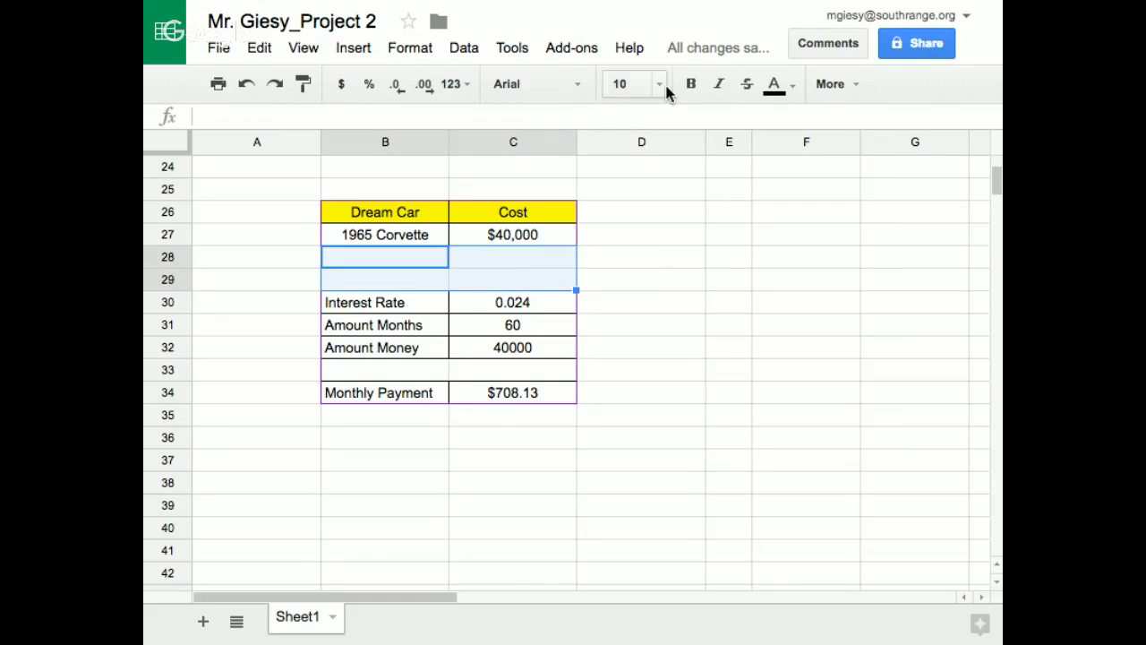
pyautogui.click(831, 89)
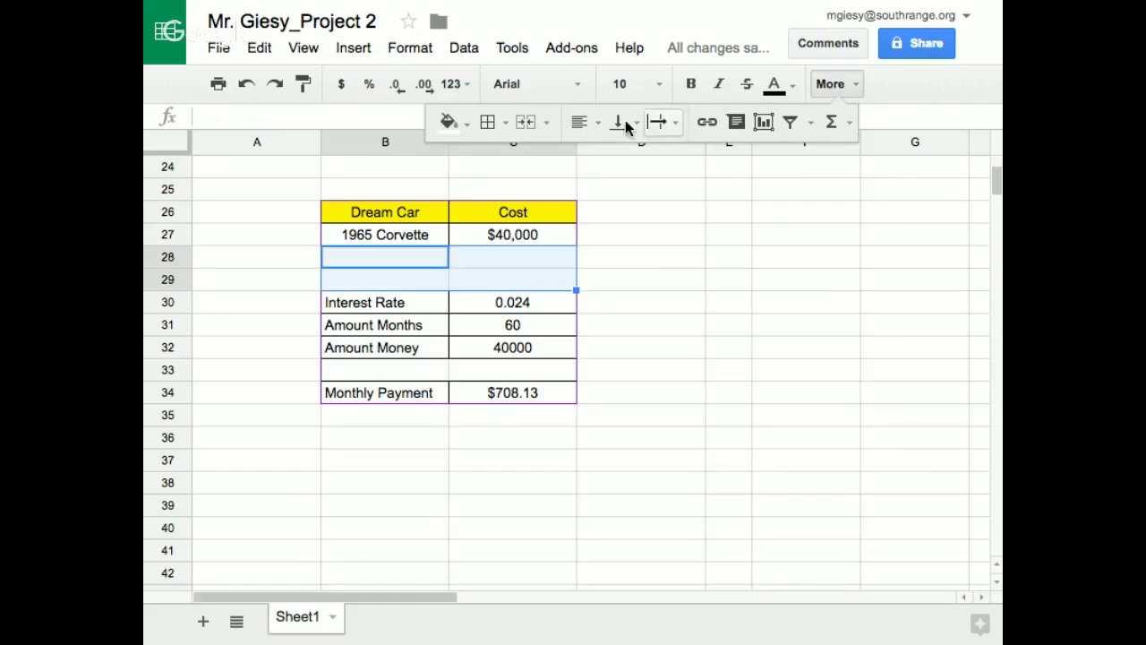
pyautogui.click(456, 128)
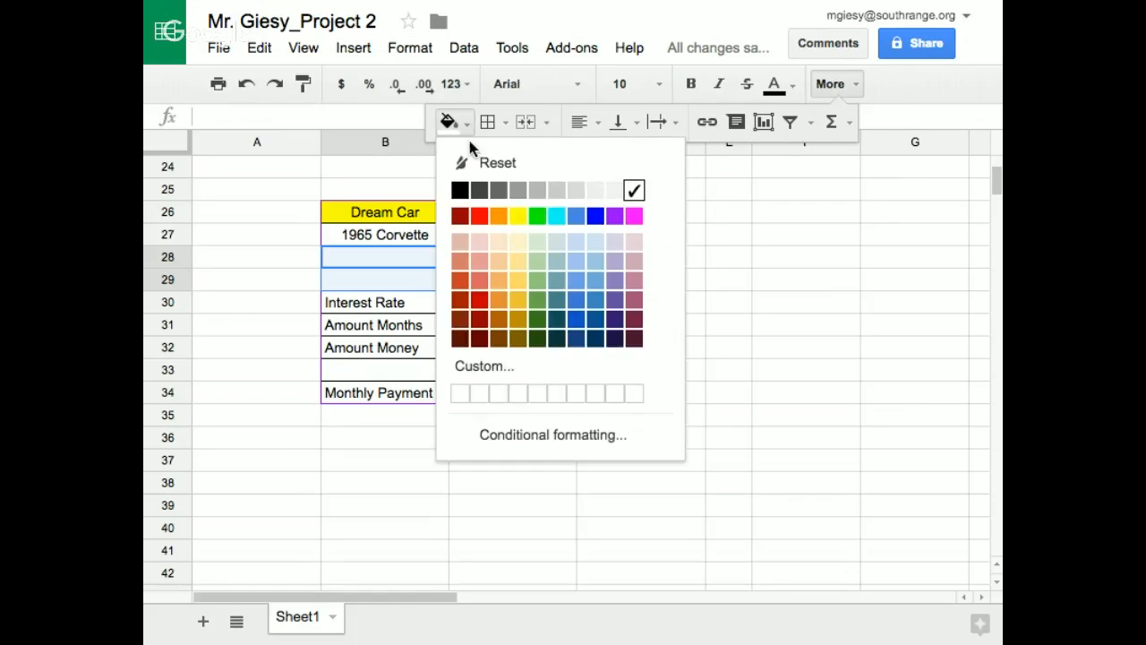
pyautogui.click(587, 190)
# Fill the empty cells B33:C33 above the Monthly Payment row with the same light gray
pyautogui.moveTo(403, 371); pyautogui.dragTo(481, 376)
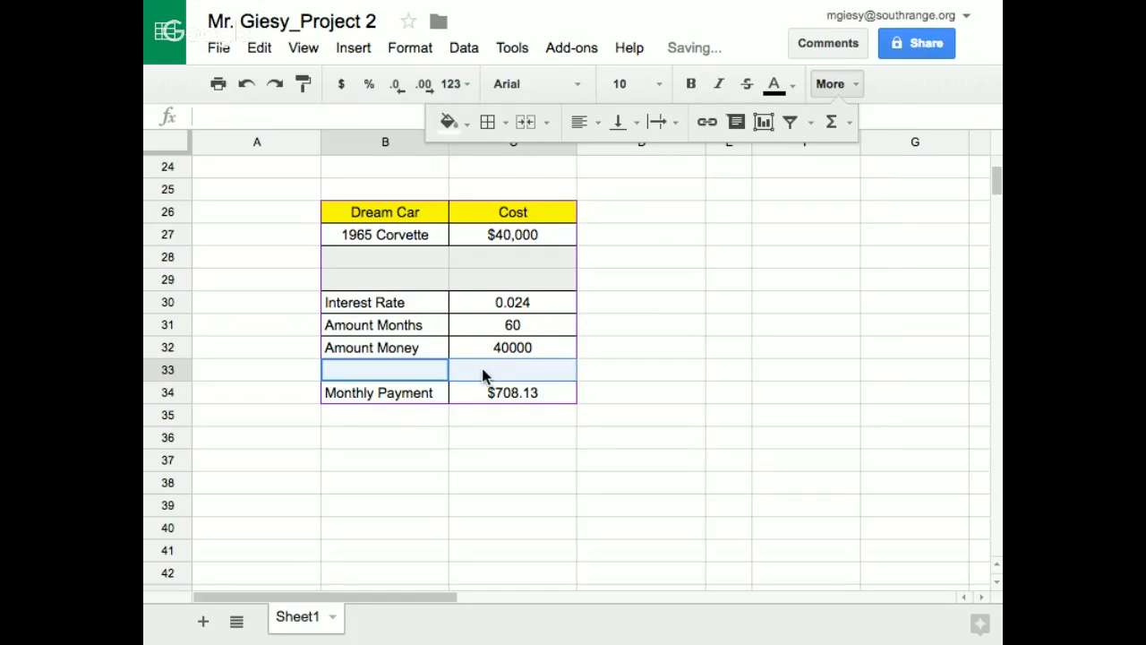
pyautogui.click(452, 124)
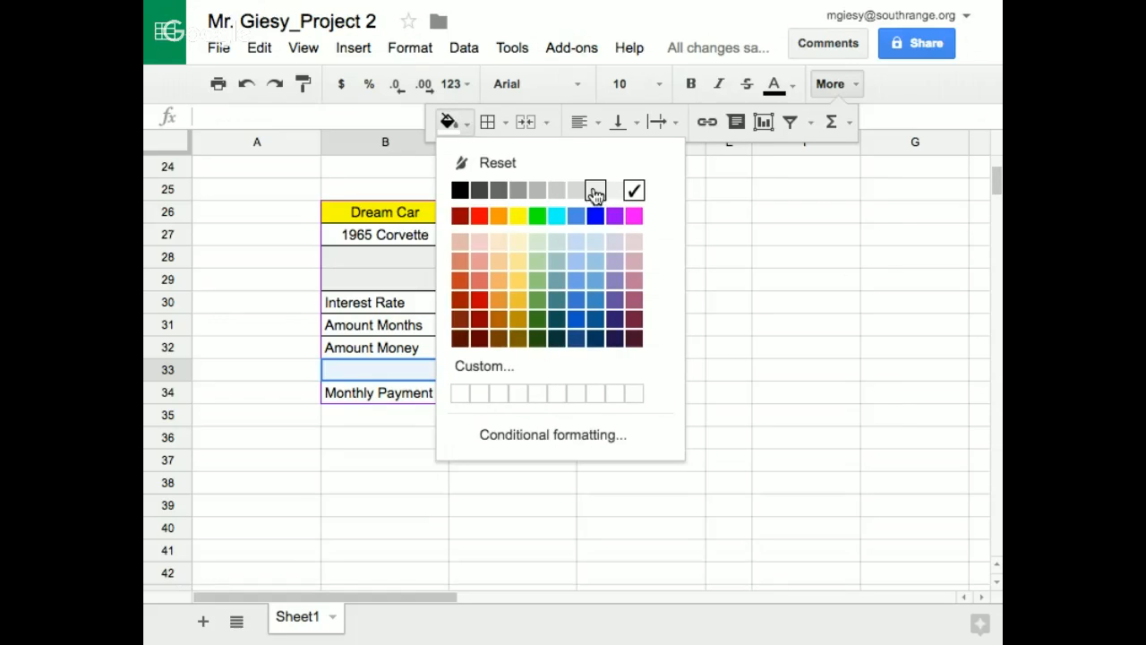
pyautogui.click(595, 190)
pyautogui.click(719, 260)
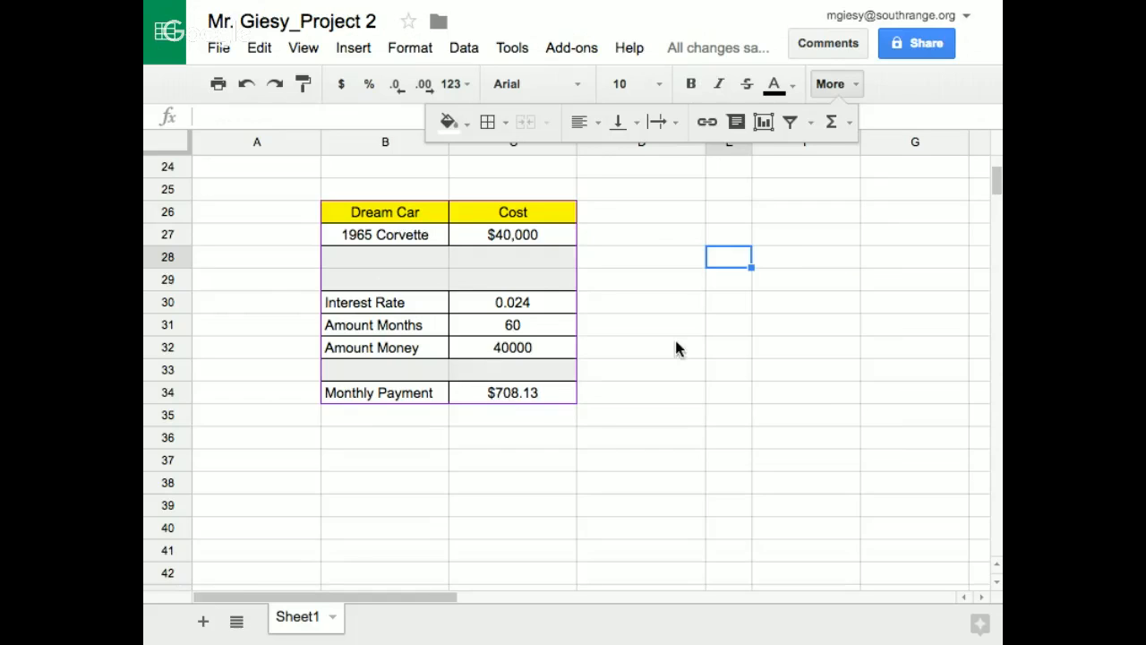
pyautogui.click(831, 84)
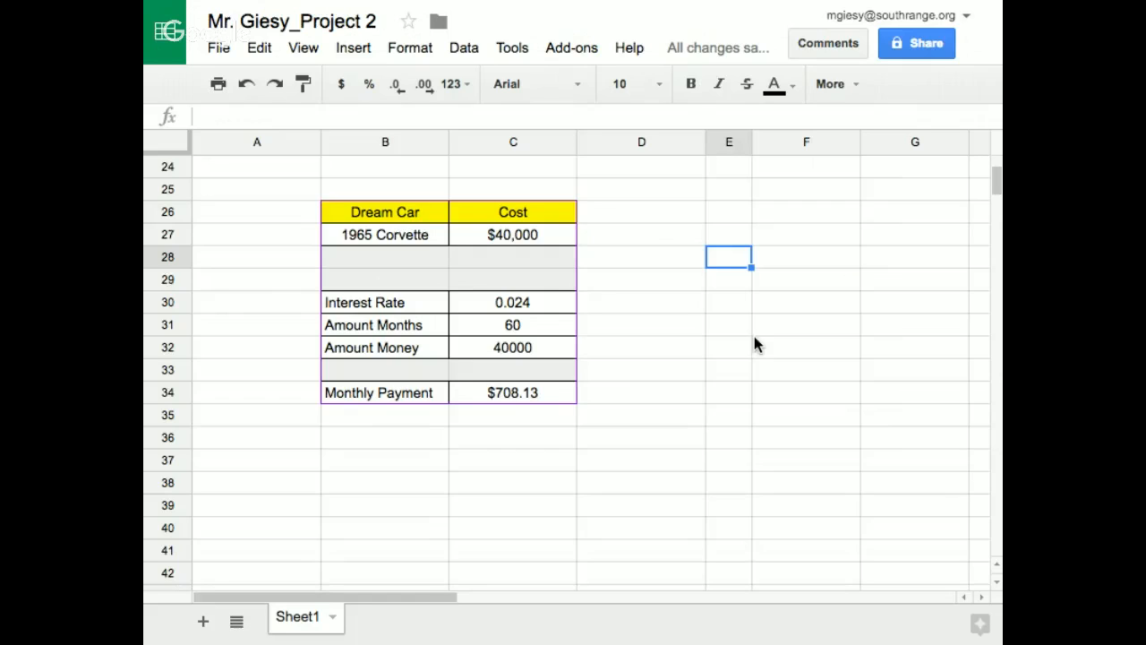
# Enter the header "Earth Weight" in cell A43, below the car loan block
pyautogui.click(514, 397)
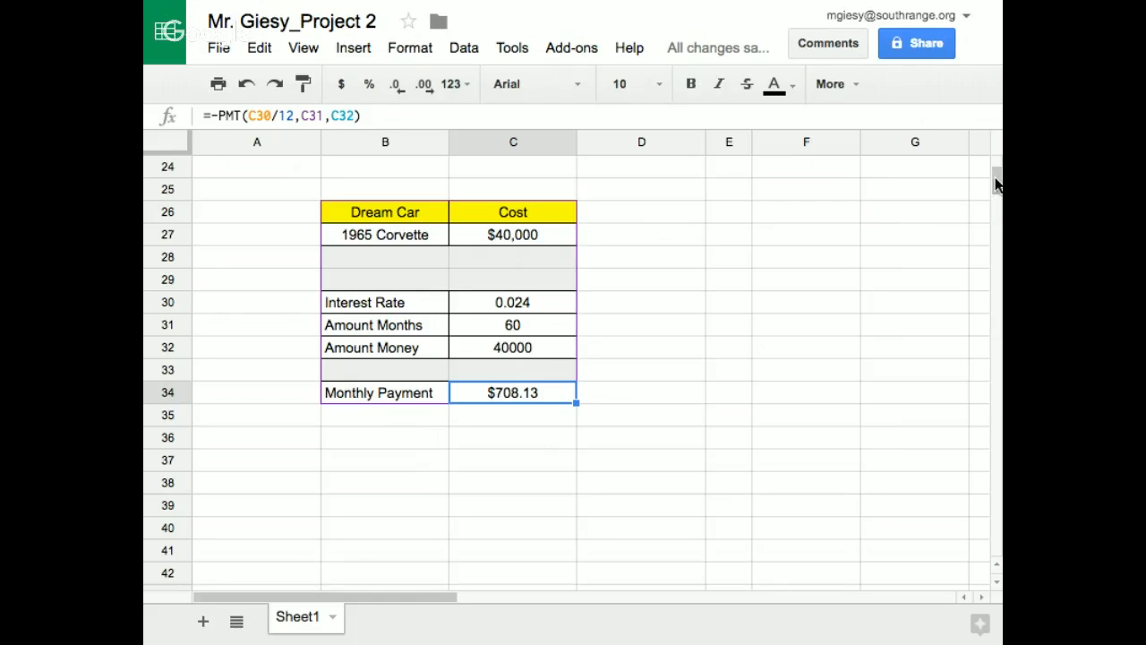
pyautogui.moveTo(996, 179); pyautogui.dragTo(996, 192)
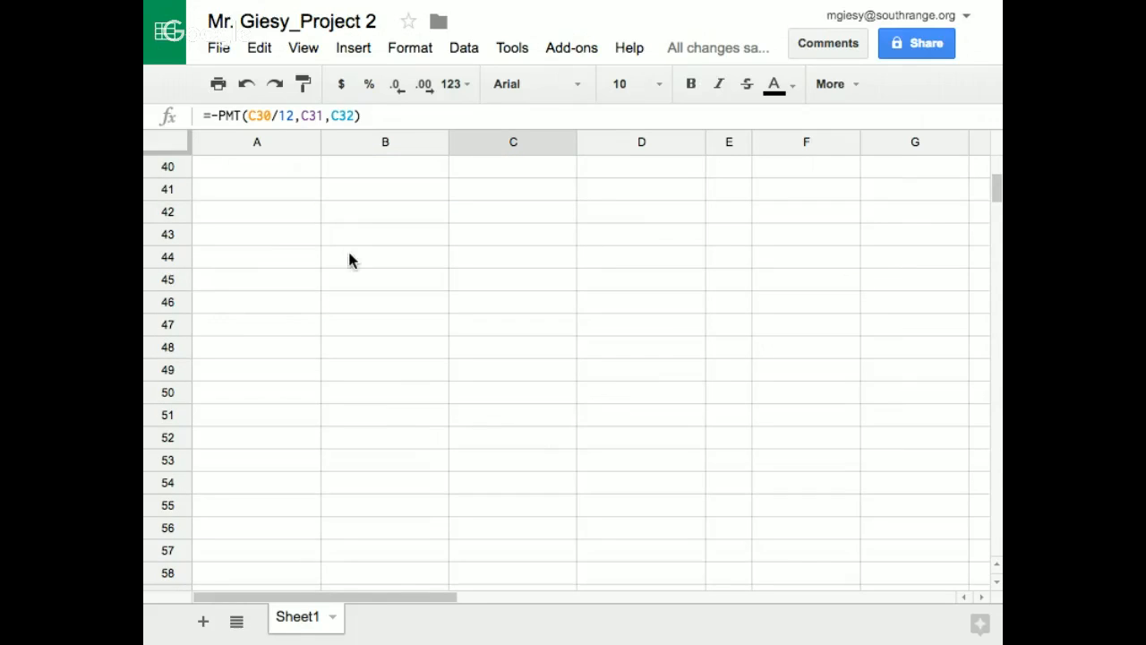
pyautogui.click(261, 238)
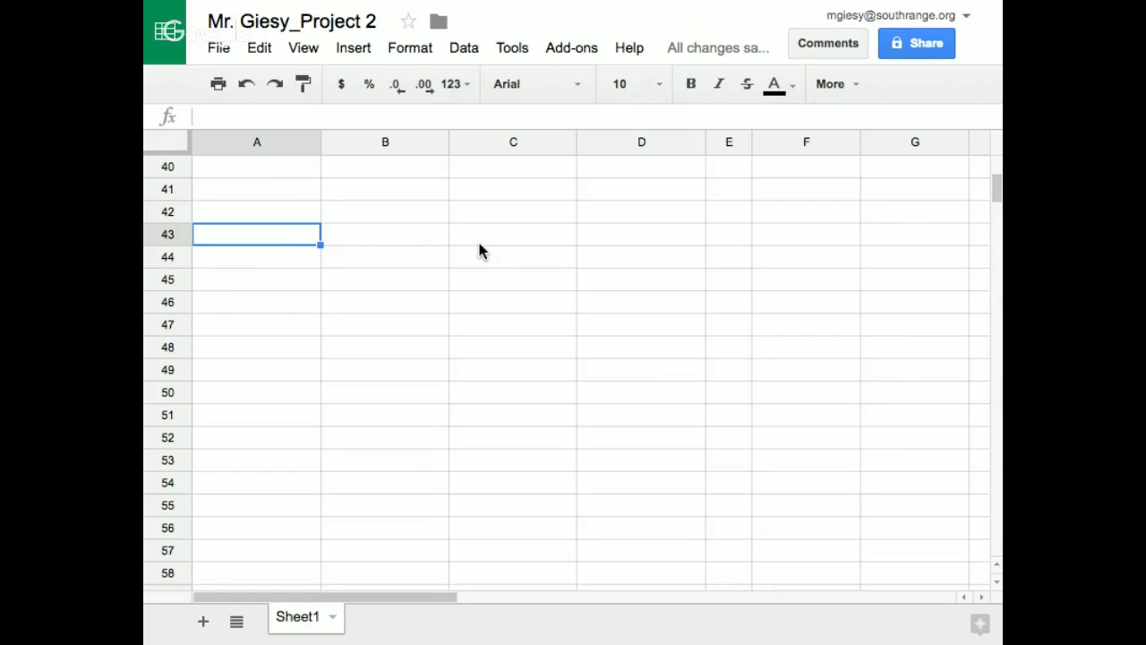
pyautogui.write('P')
pyautogui.press('BackSpace')
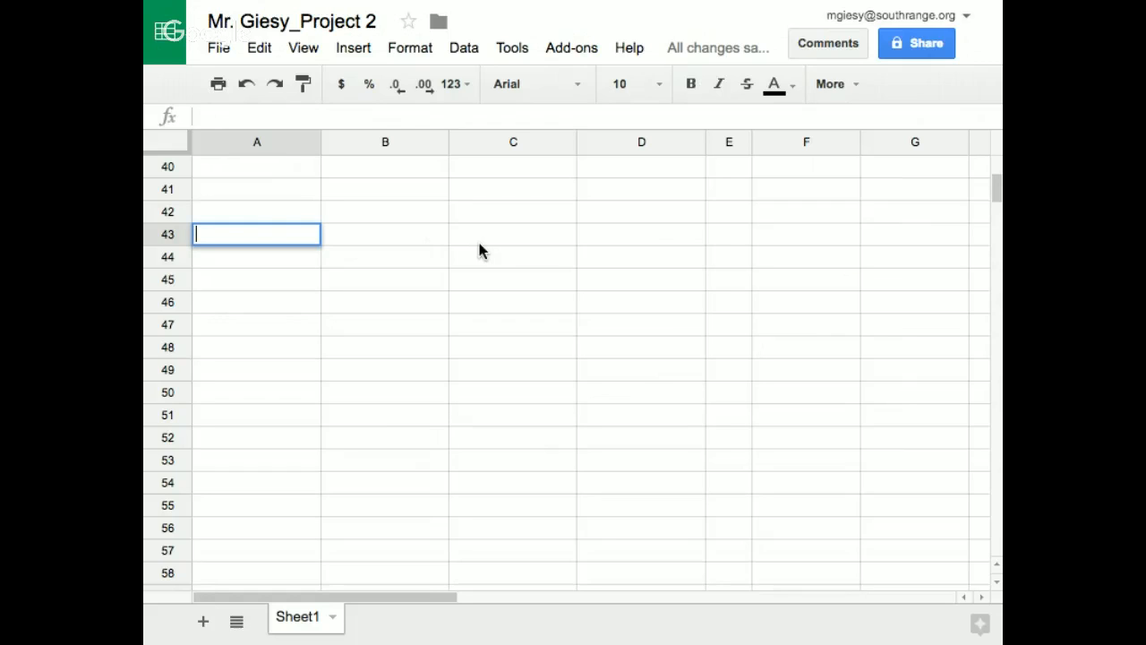
pyautogui.write('Earth Weighgt')
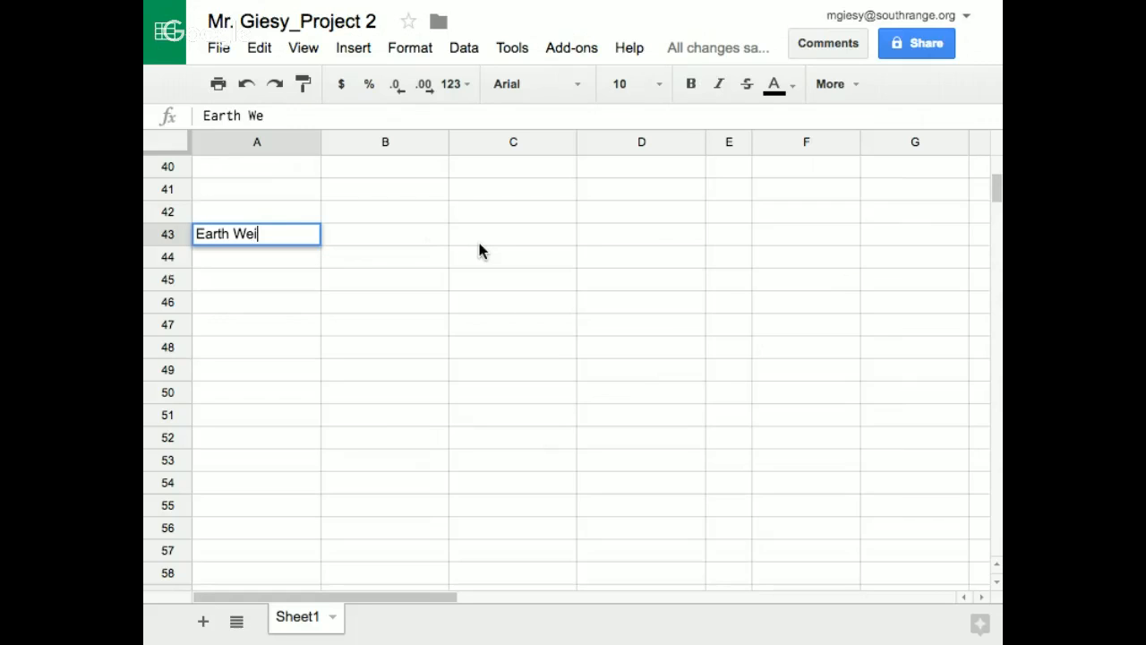
pyautogui.press('BackSpace')
pyautogui.press('BackSpace')
pyautogui.write('t')
pyautogui.press('Tab')
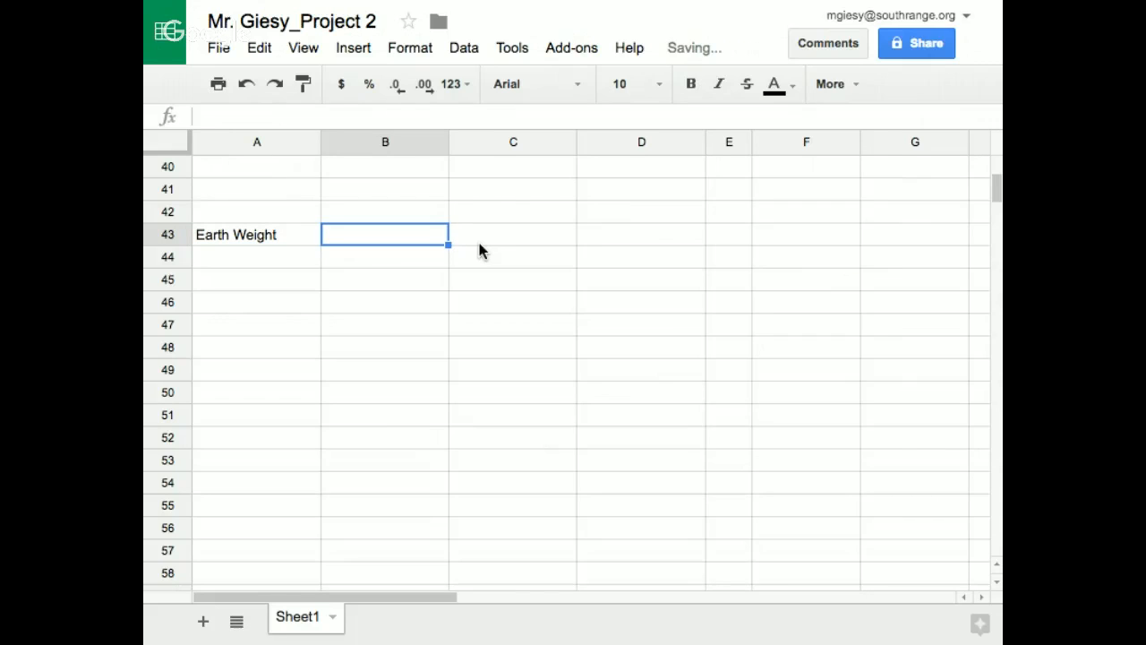
# Enter the headers "Planet", "Planet Gravity" and "Planet Weight" in cells B43, C43 and D43
pyautogui.write('Planet')
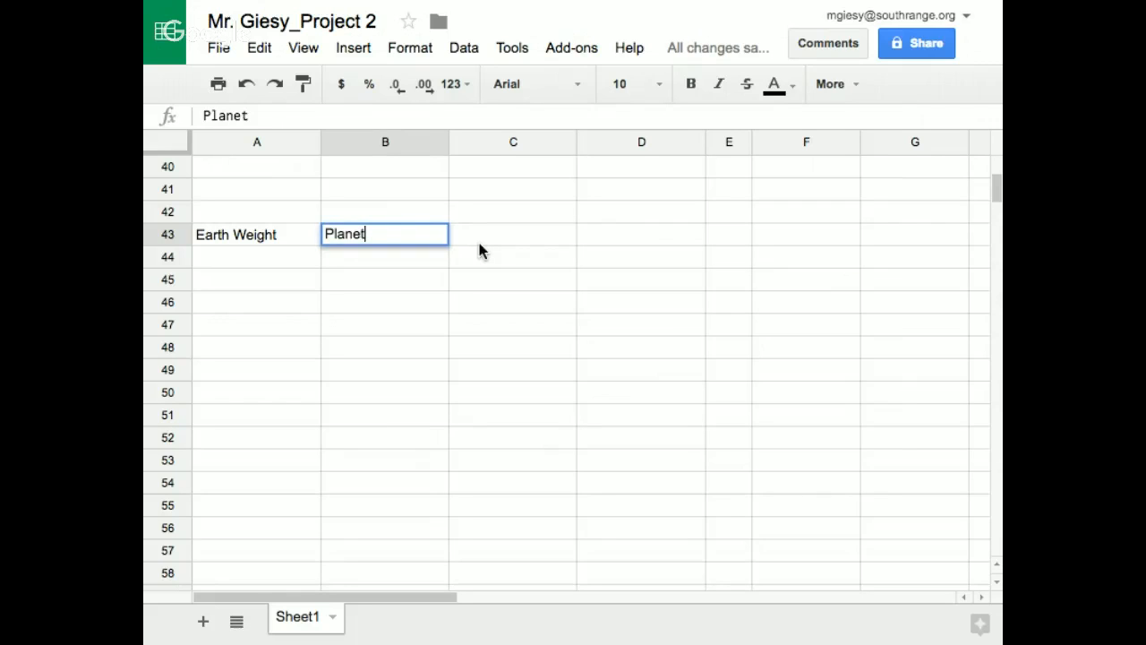
pyautogui.press('Tab')
pyautogui.write('Plane')
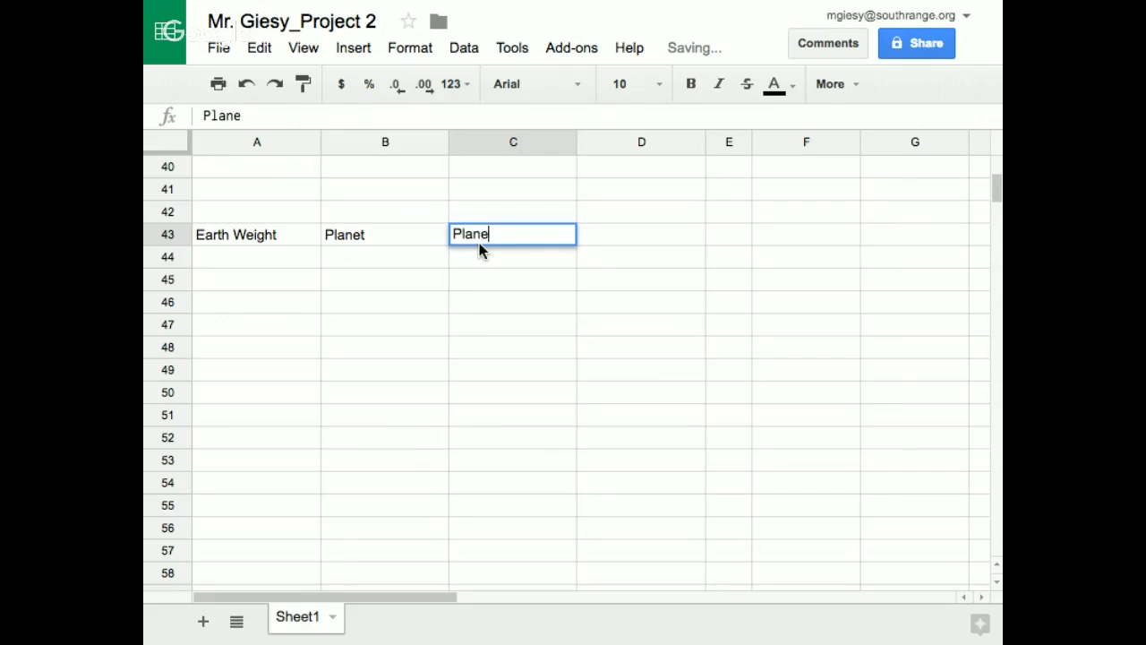
pyautogui.write('t Gravity')
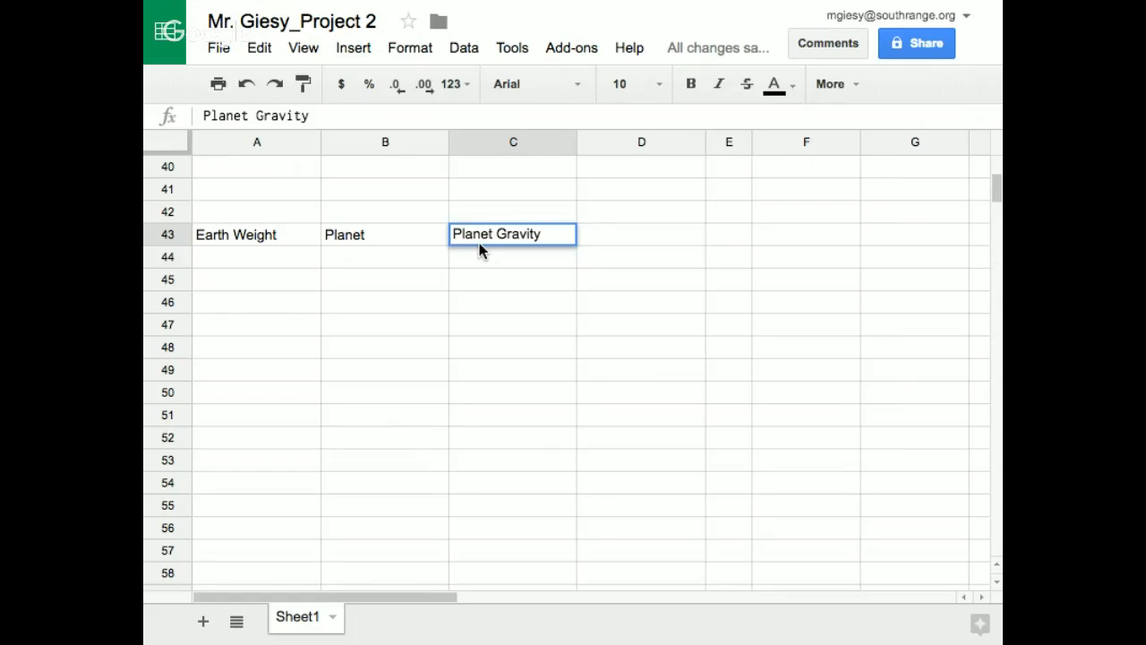
pyautogui.press('Tab')
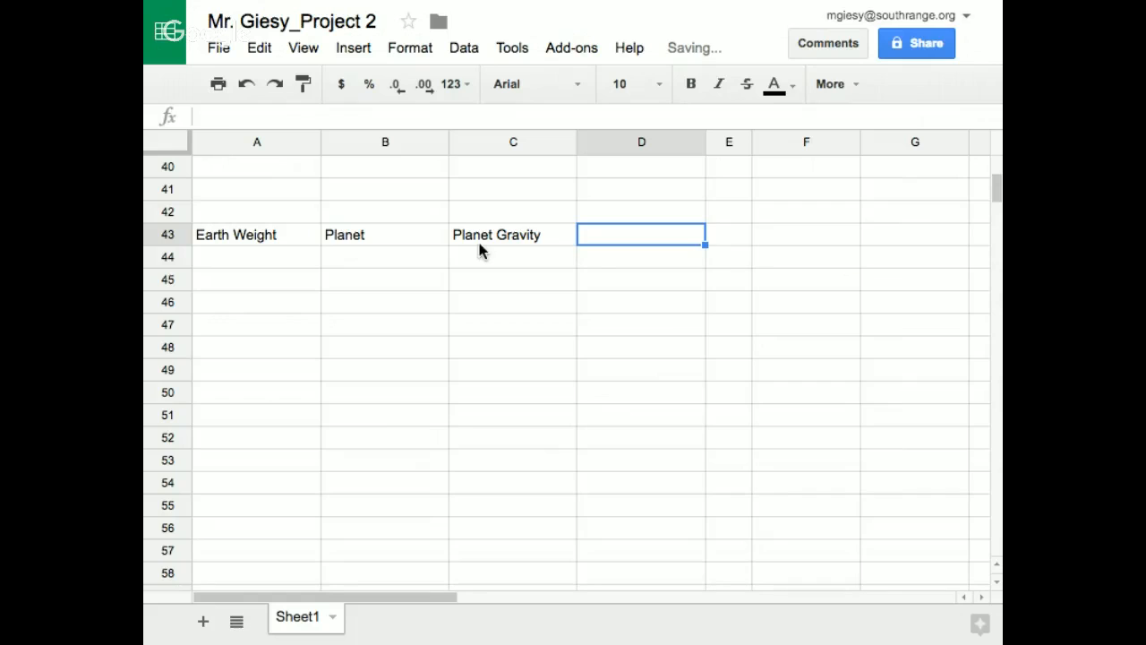
pyautogui.write('Pl')
pyautogui.write('anet ')
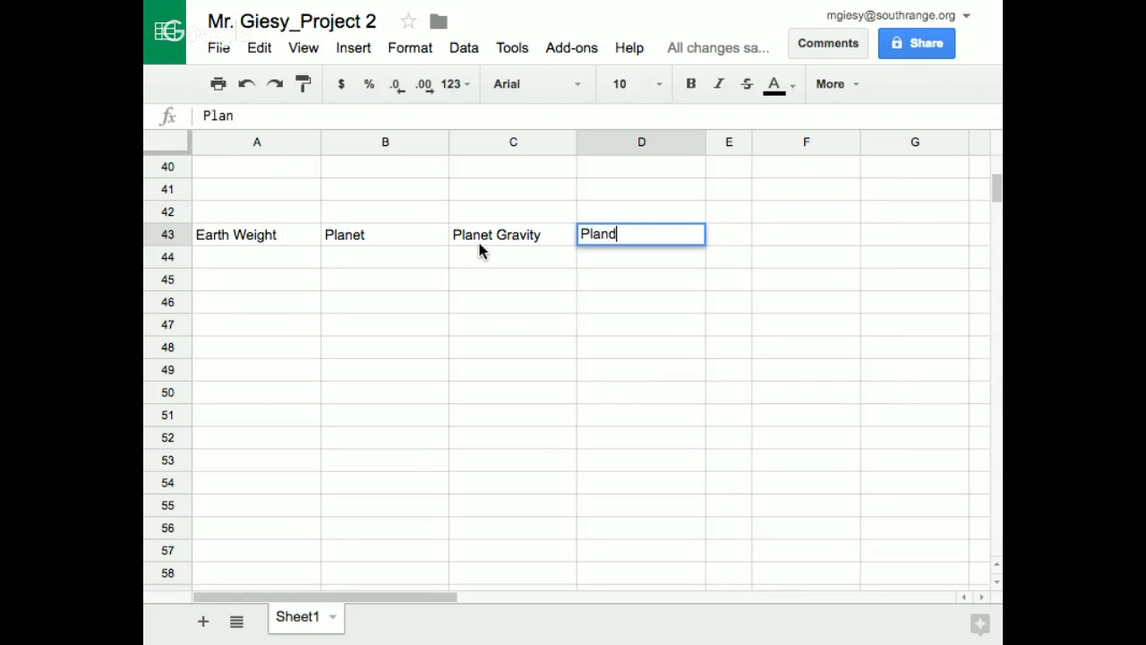
pyautogui.write('Weight')
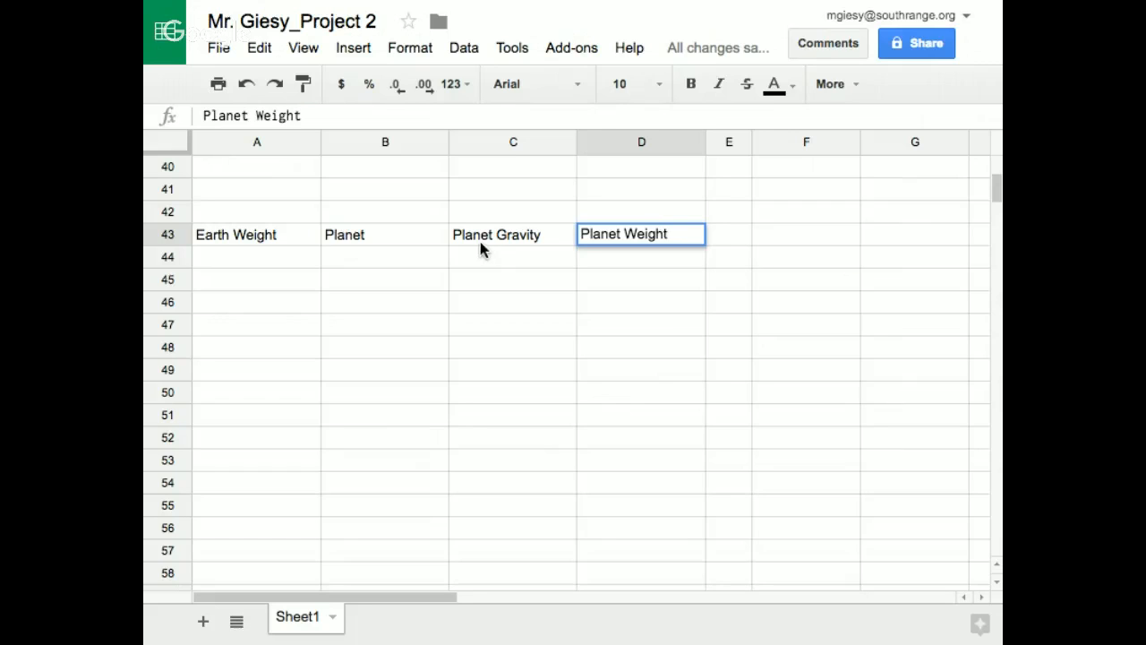
# Center the header texts in A43:D43 horizontally
pyautogui.moveTo(234, 232); pyautogui.dragTo(616, 225)
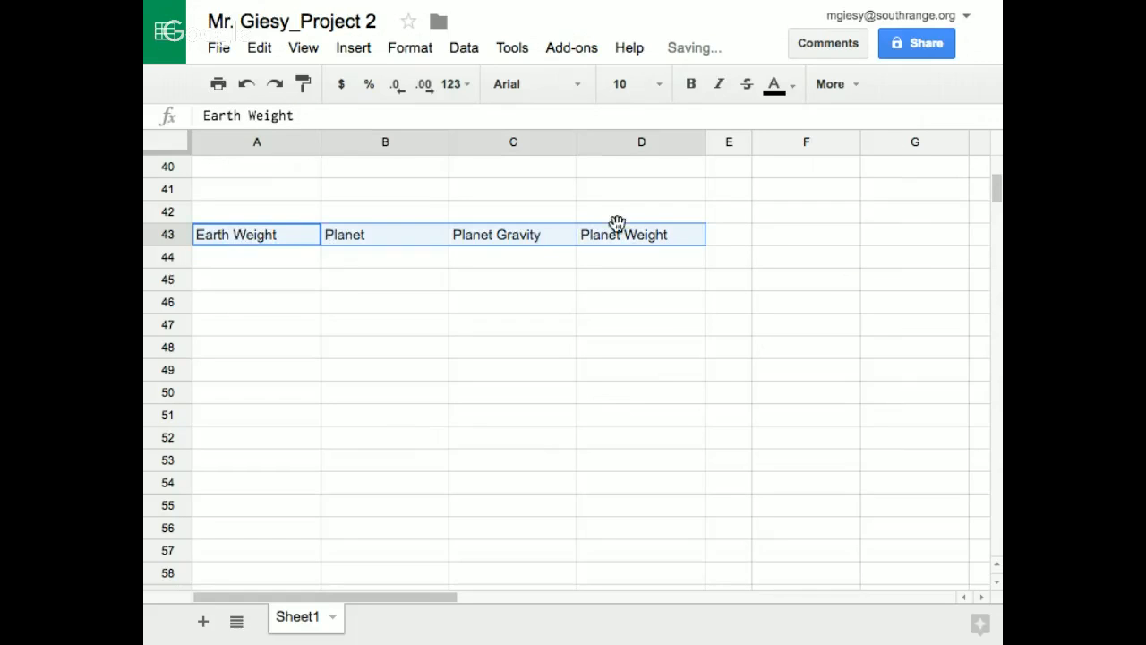
pyautogui.click(833, 84)
pyautogui.click(580, 125)
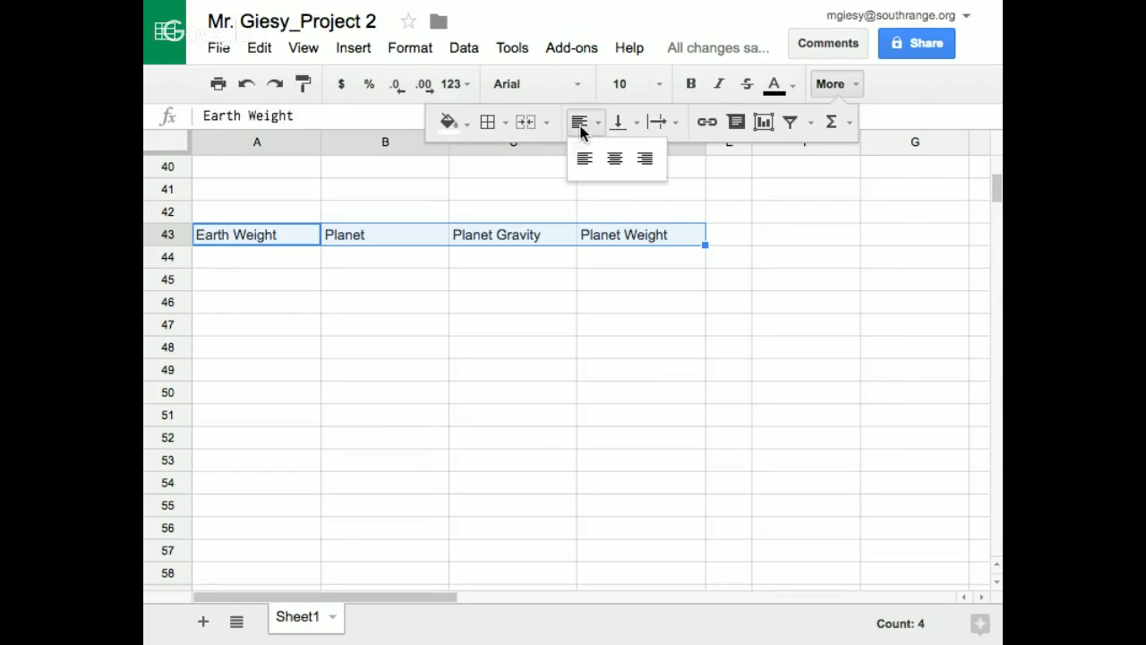
pyautogui.click(615, 160)
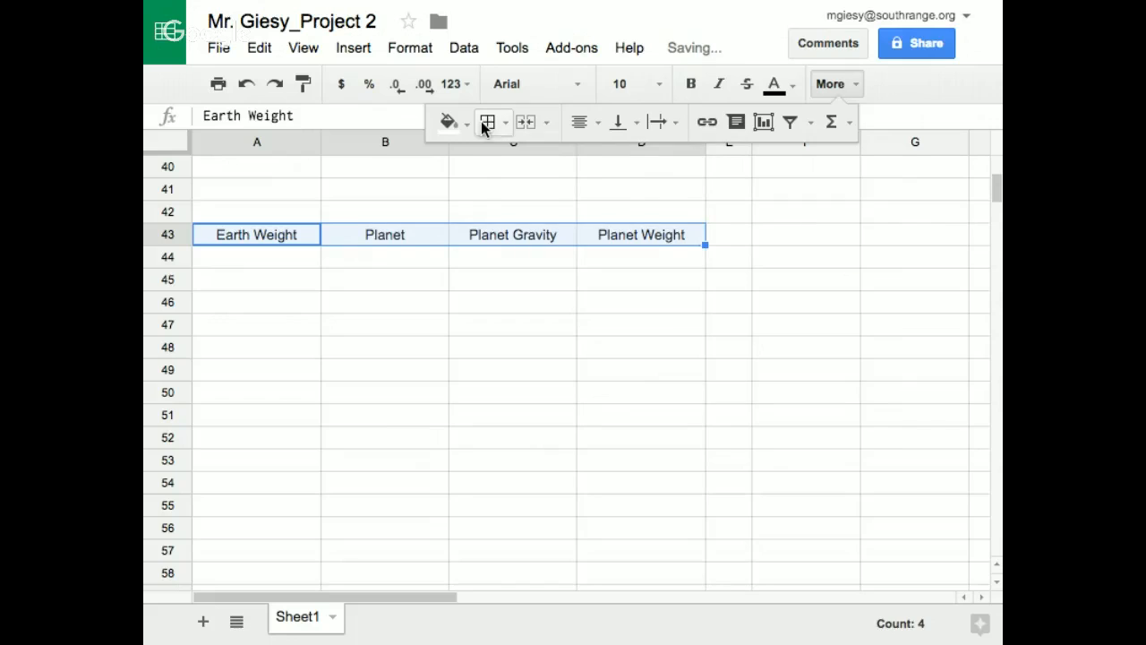
# Add black borders around every header cell in A43:D43
pyautogui.click(485, 122)
pyautogui.click(499, 166)
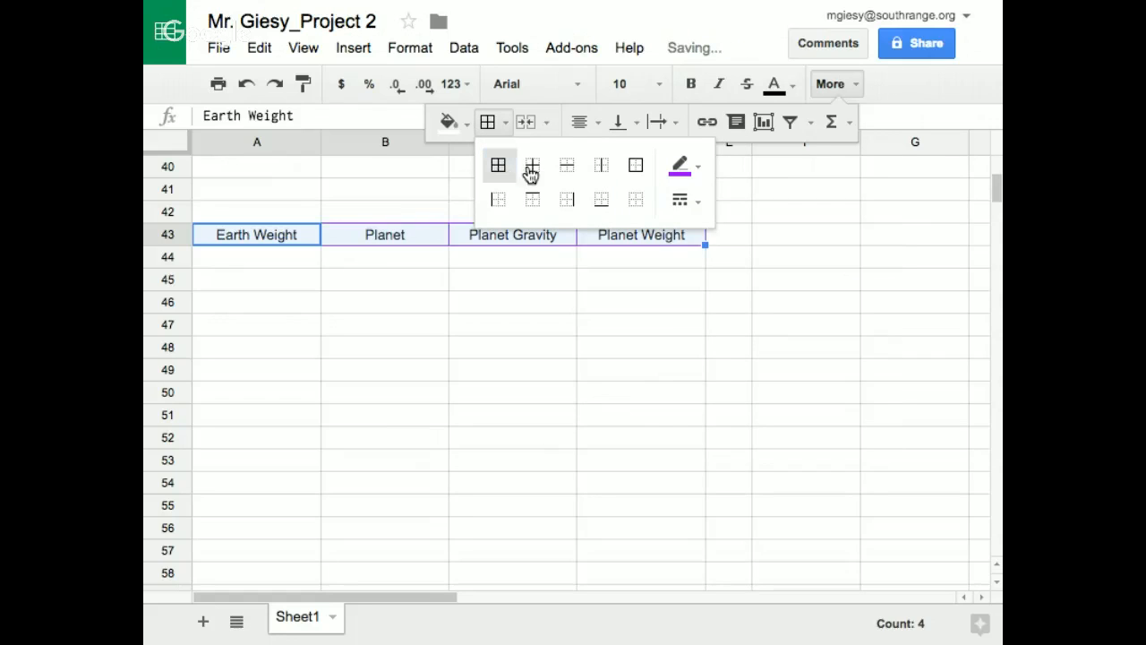
pyautogui.click(684, 166)
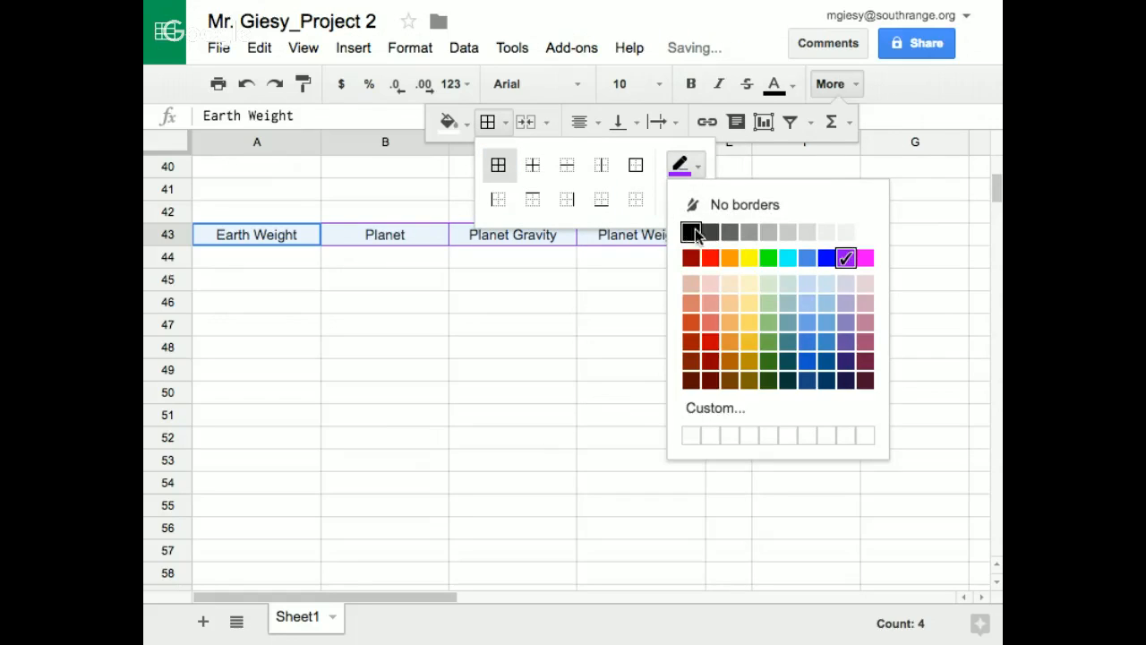
pyautogui.click(690, 232)
pyautogui.click(777, 183)
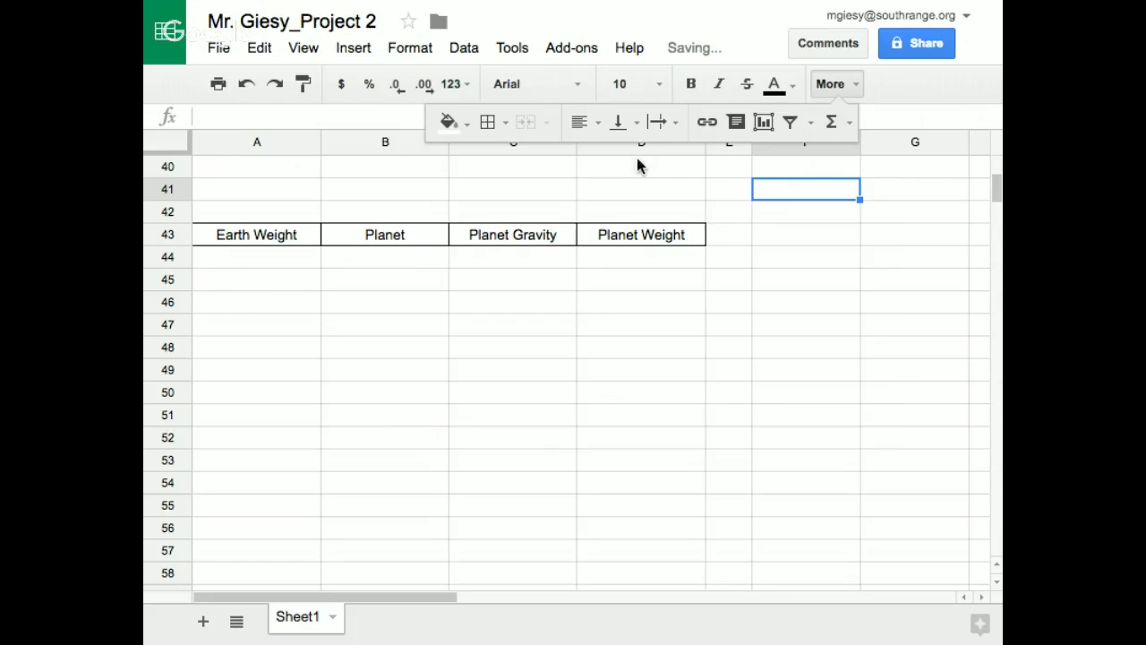
pyautogui.click(834, 84)
# Increase the browser's page zoom for the spreadsheet to 110%
pyautogui.hotkey('ctrl', 'Up')
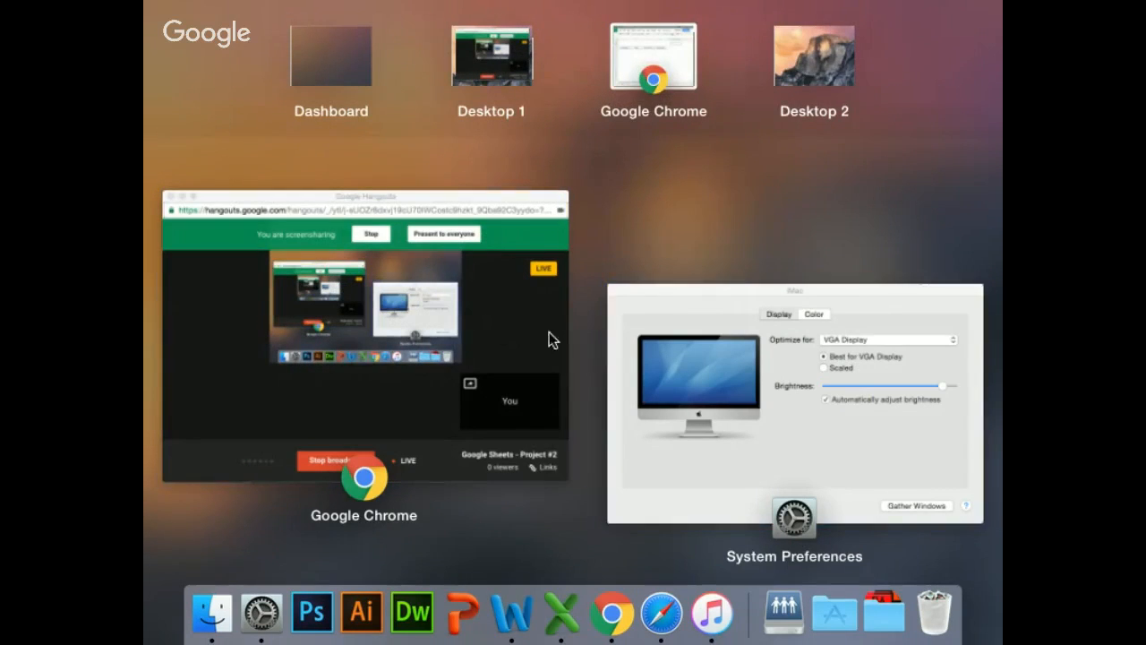
pyautogui.click(639, 56)
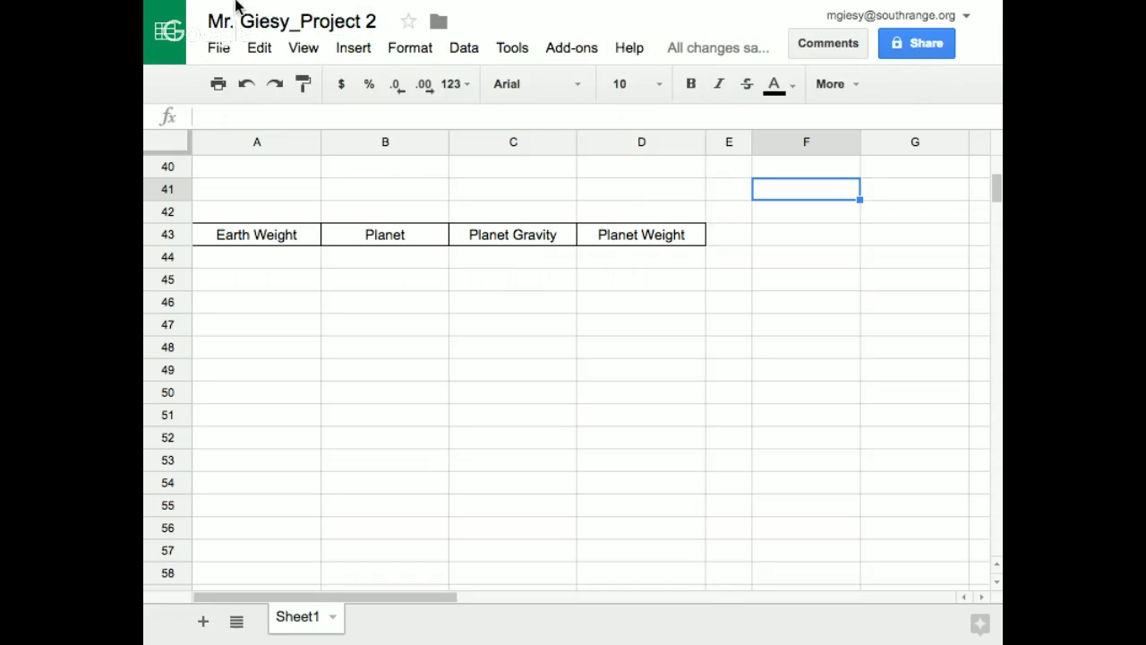
pyautogui.moveTo(238, 4)
pyautogui.click(983, 82)
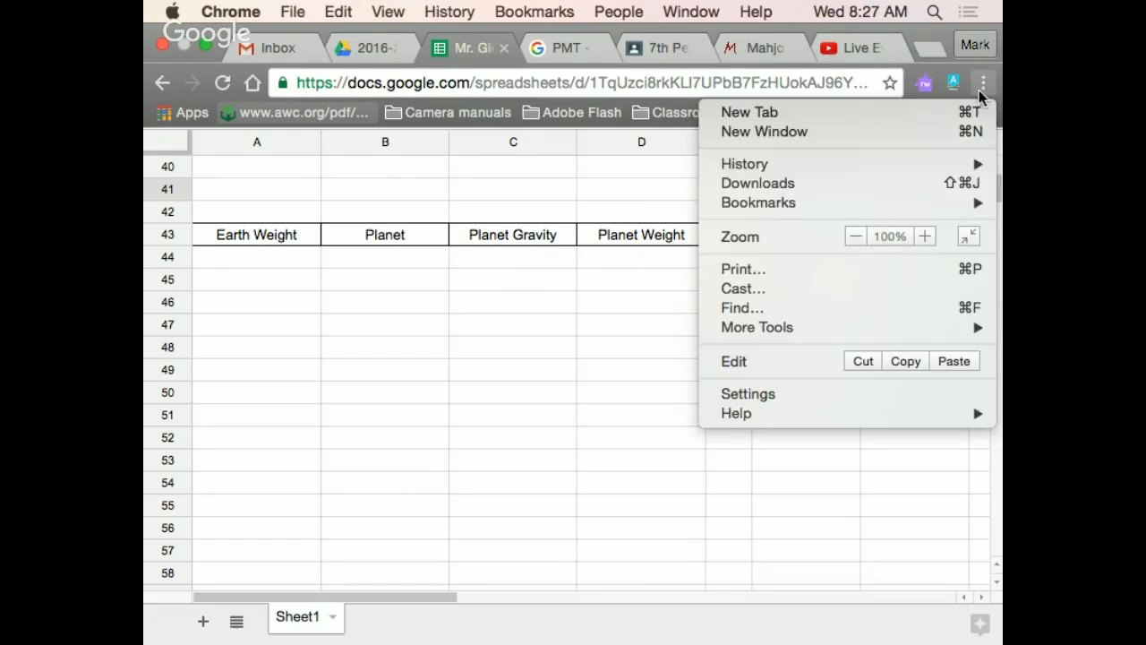
pyautogui.click(927, 237)
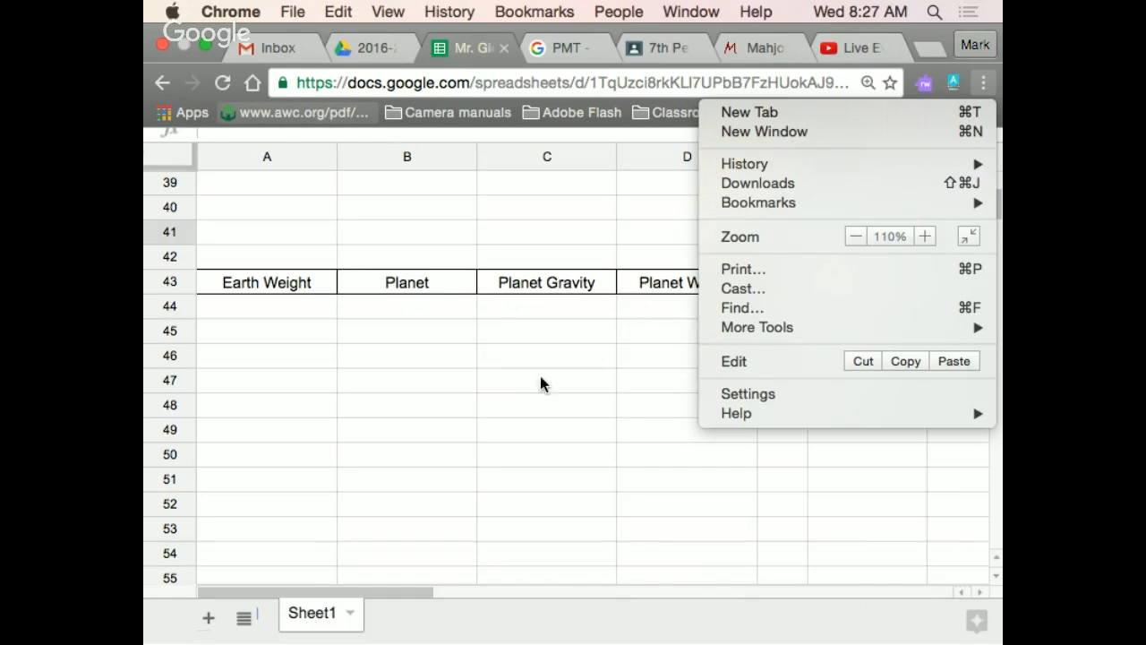
pyautogui.click(483, 49)
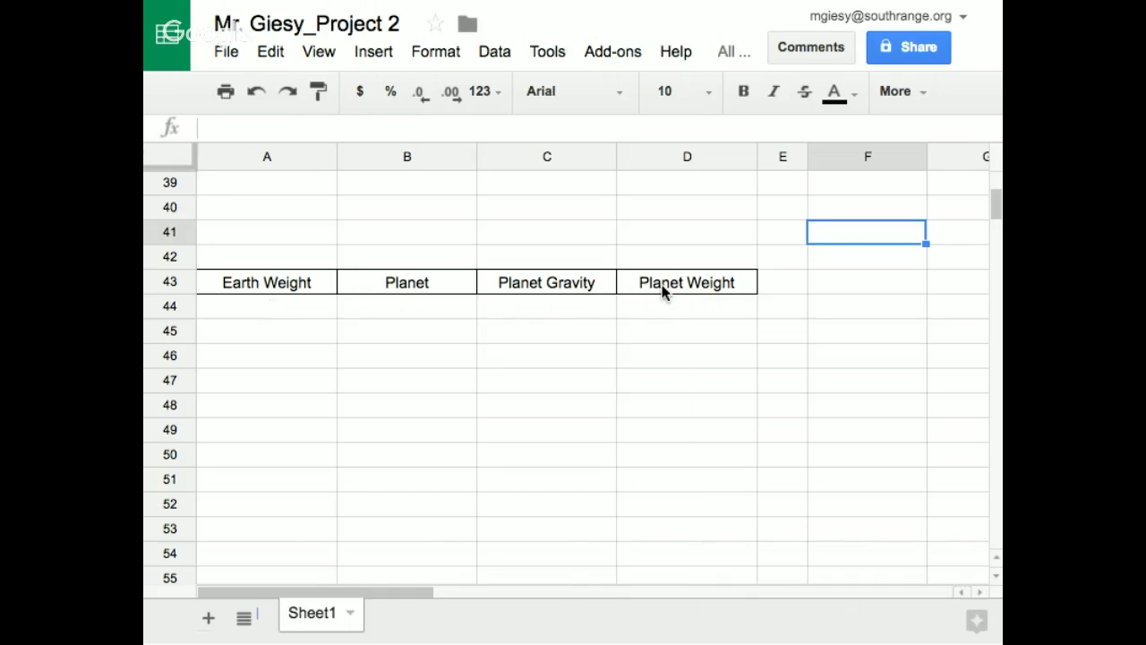
# Enter "Mars" as the first planet in cell B44
pyautogui.click(261, 308)
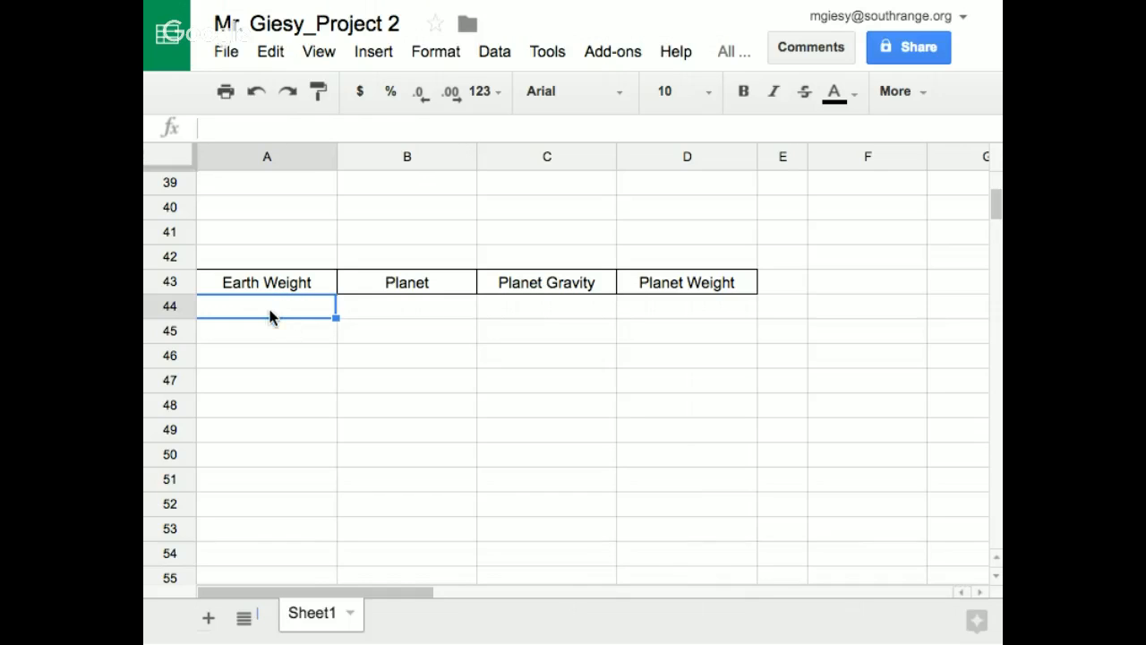
pyautogui.click(538, 306)
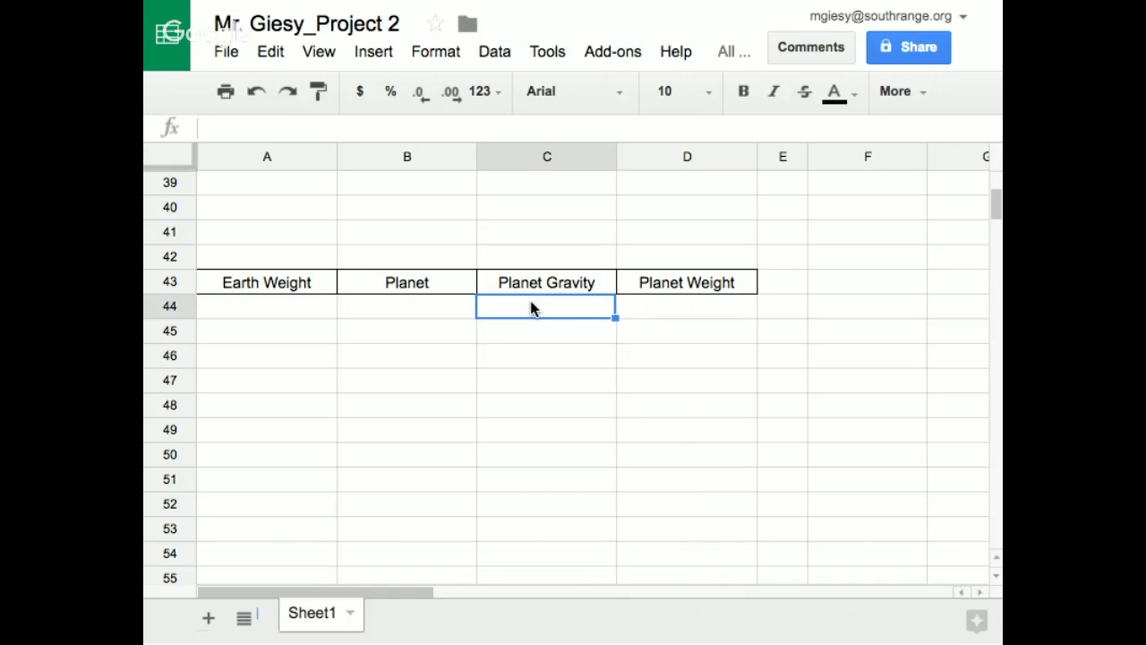
pyautogui.click(673, 305)
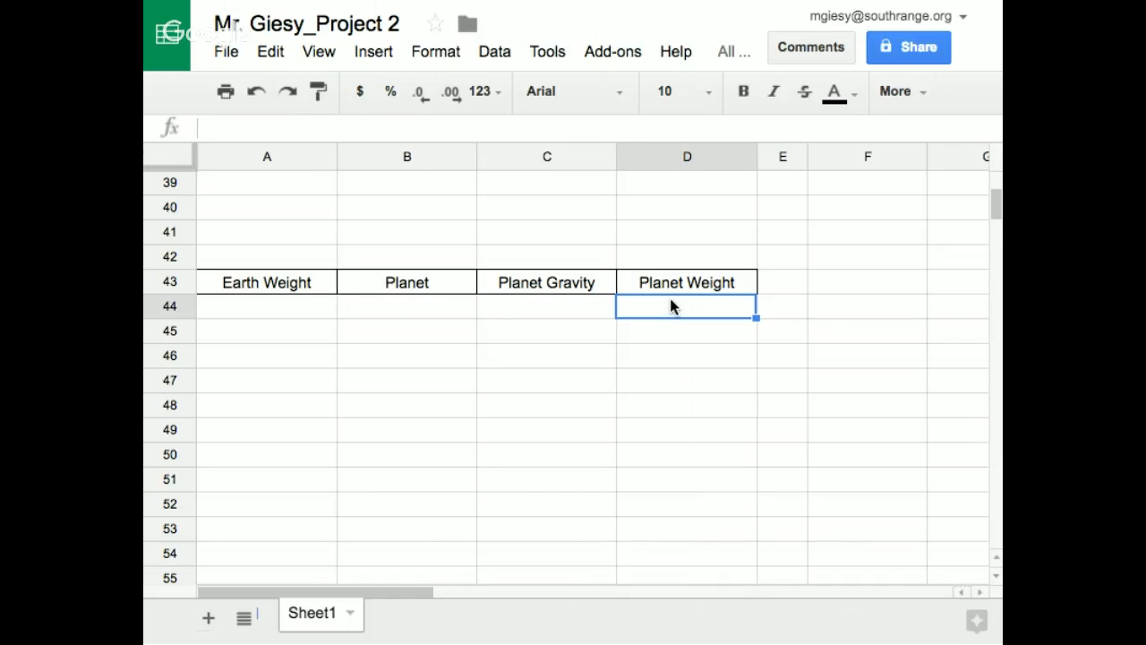
pyautogui.click(378, 306)
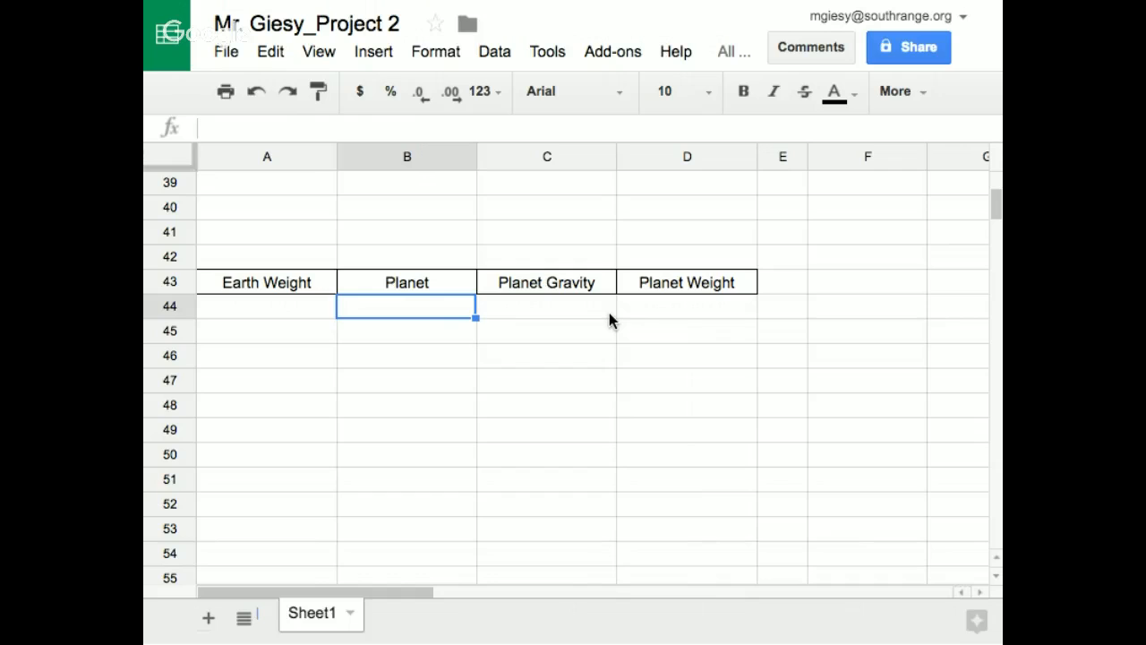
pyautogui.write('Mars')
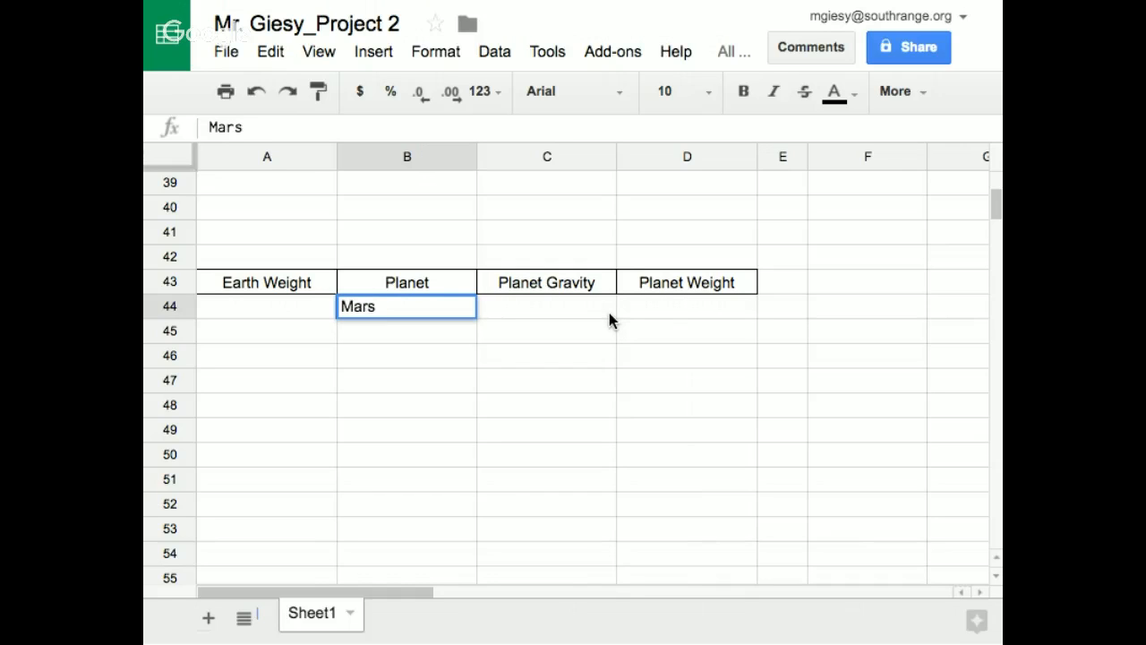
pyautogui.click(665, 307)
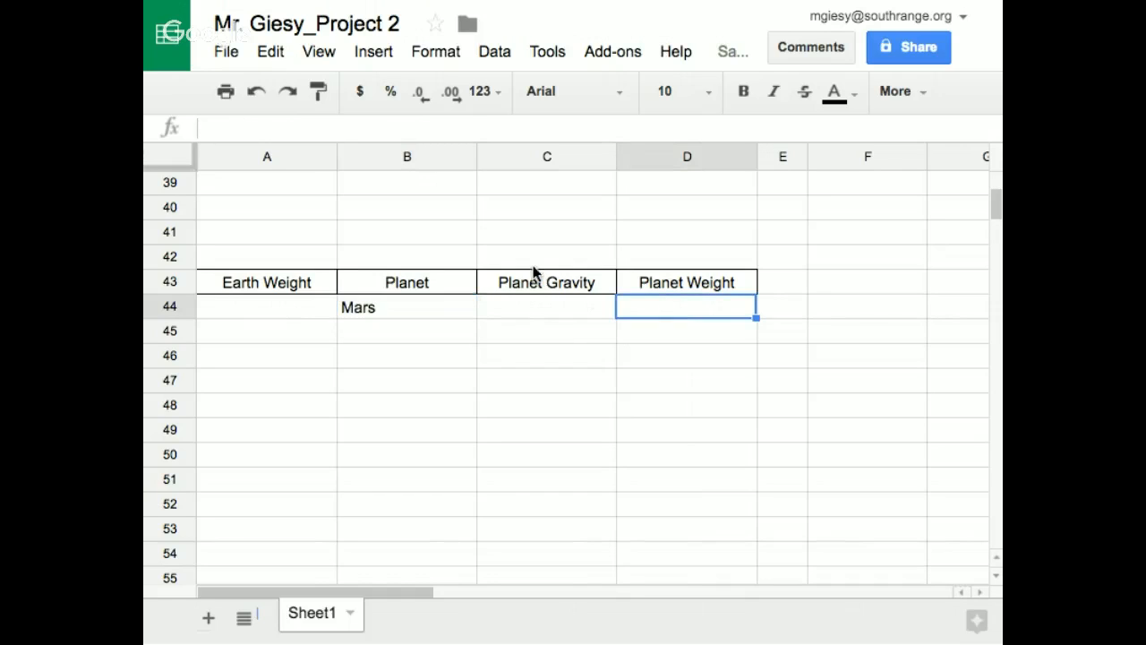
# Center the contents of the planet table's body cells, A44:D48, horizontally
pyautogui.moveTo(237, 306)
pyautogui.mouseDown()
pyautogui.moveTo(609, 340)
pyautogui.moveTo(714, 391)
pyautogui.moveTo(730, 370)
pyautogui.mouseUp()
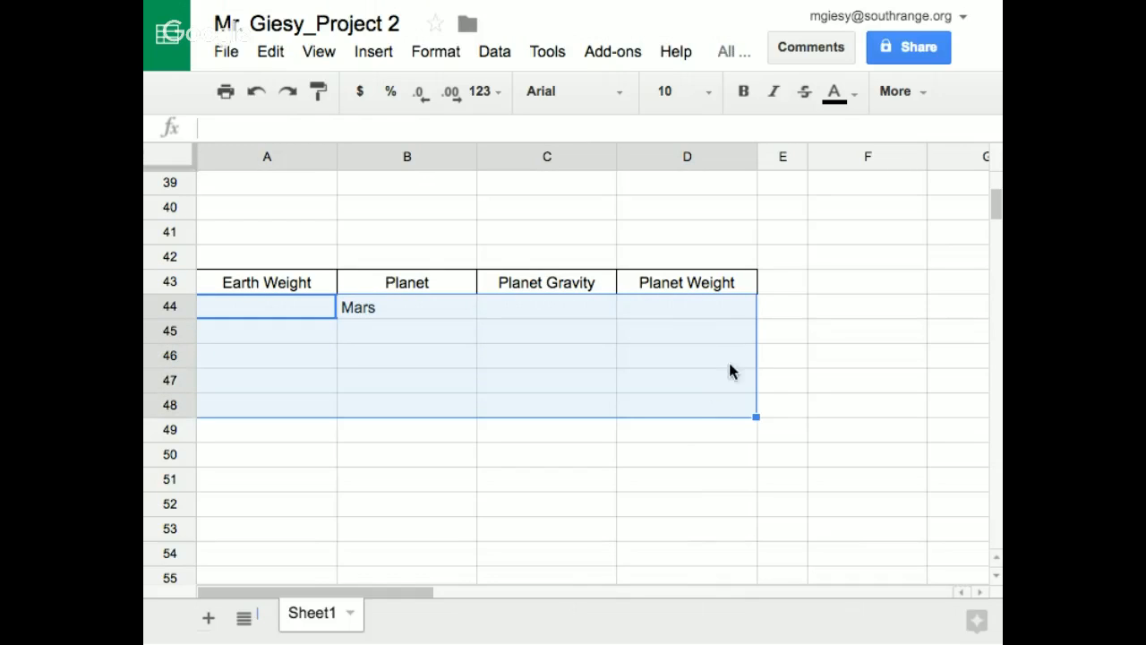
pyautogui.click(909, 95)
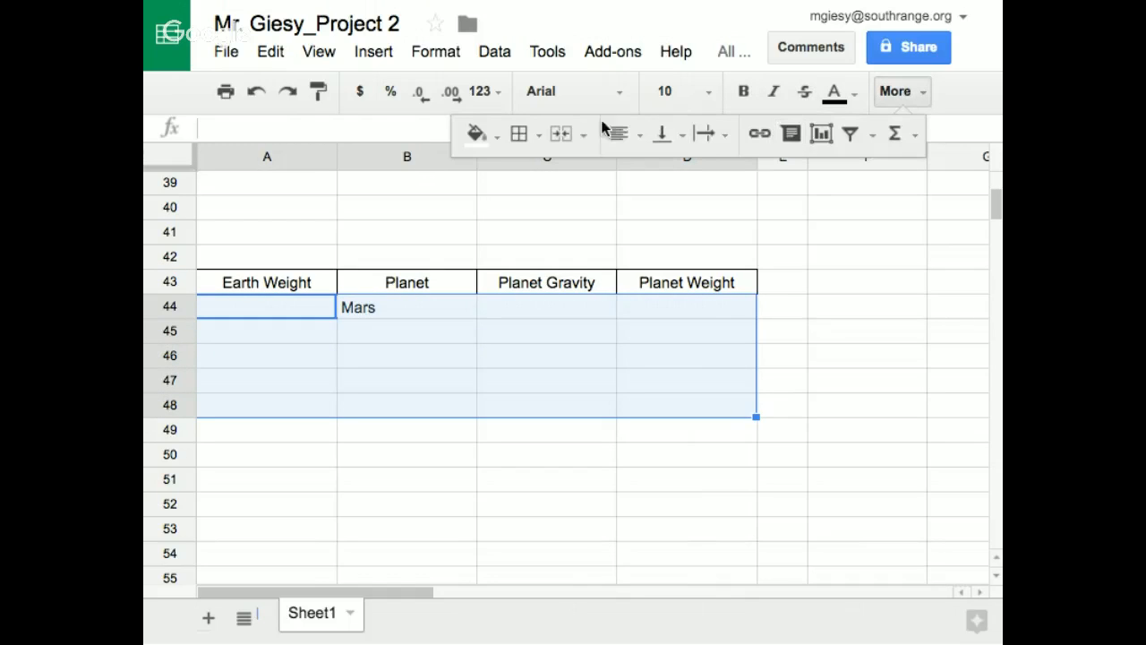
pyautogui.click(627, 133)
pyautogui.click(660, 179)
pyautogui.click(730, 208)
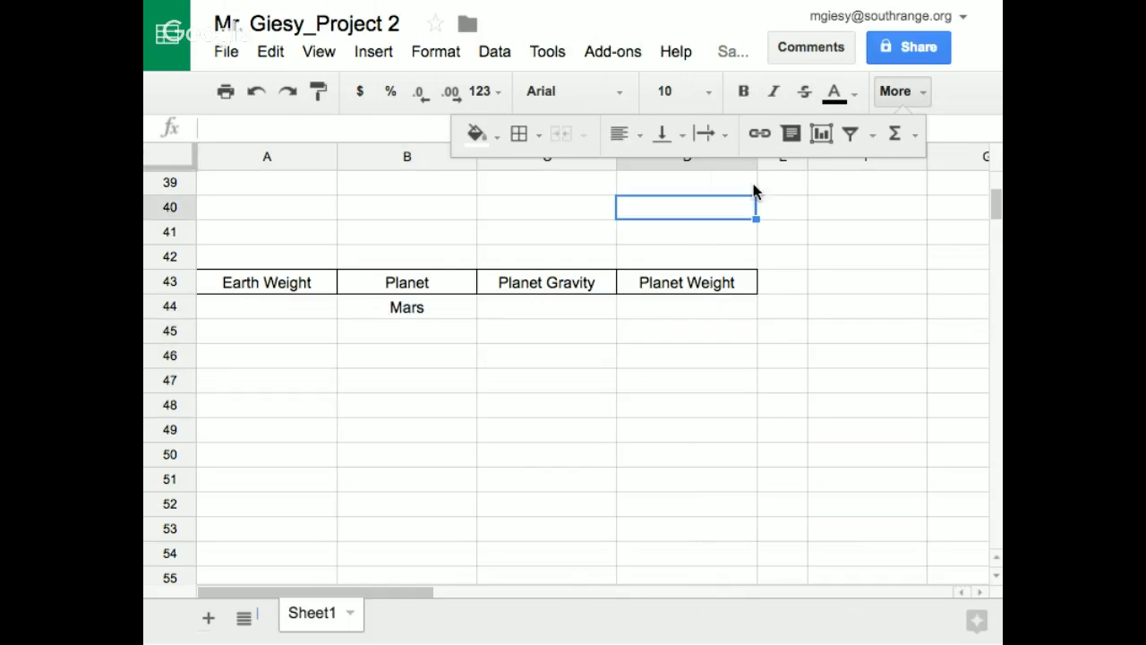
pyautogui.click(917, 95)
# Enter 0.314 as the planet gravity for Mars in cell C44
pyautogui.click(413, 308)
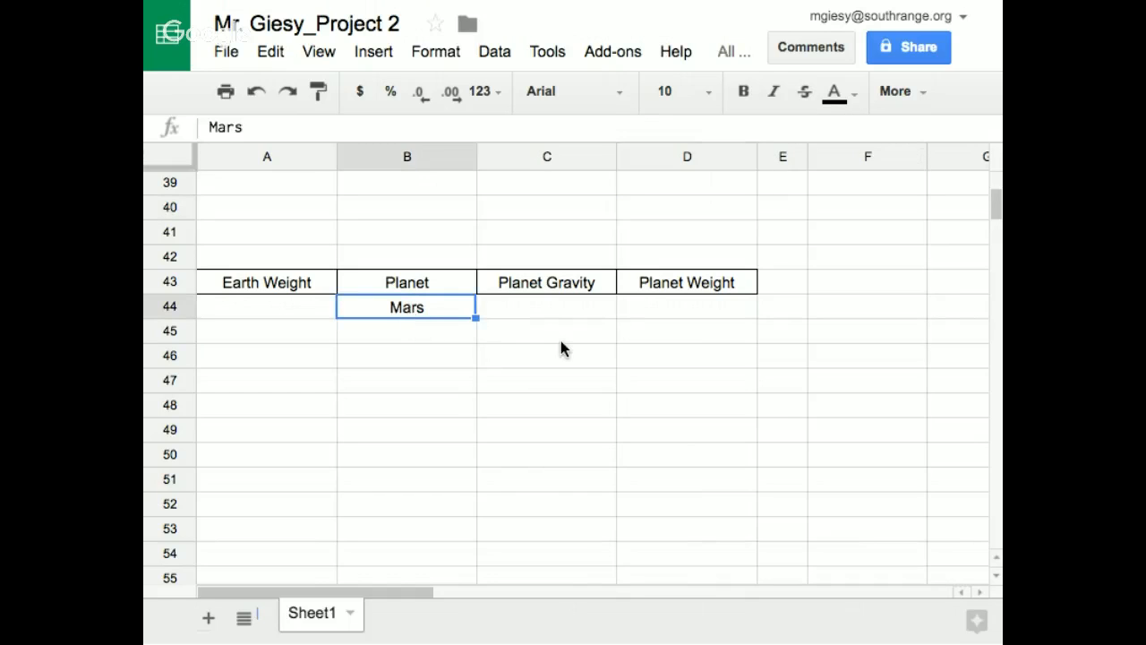
pyautogui.click(518, 311)
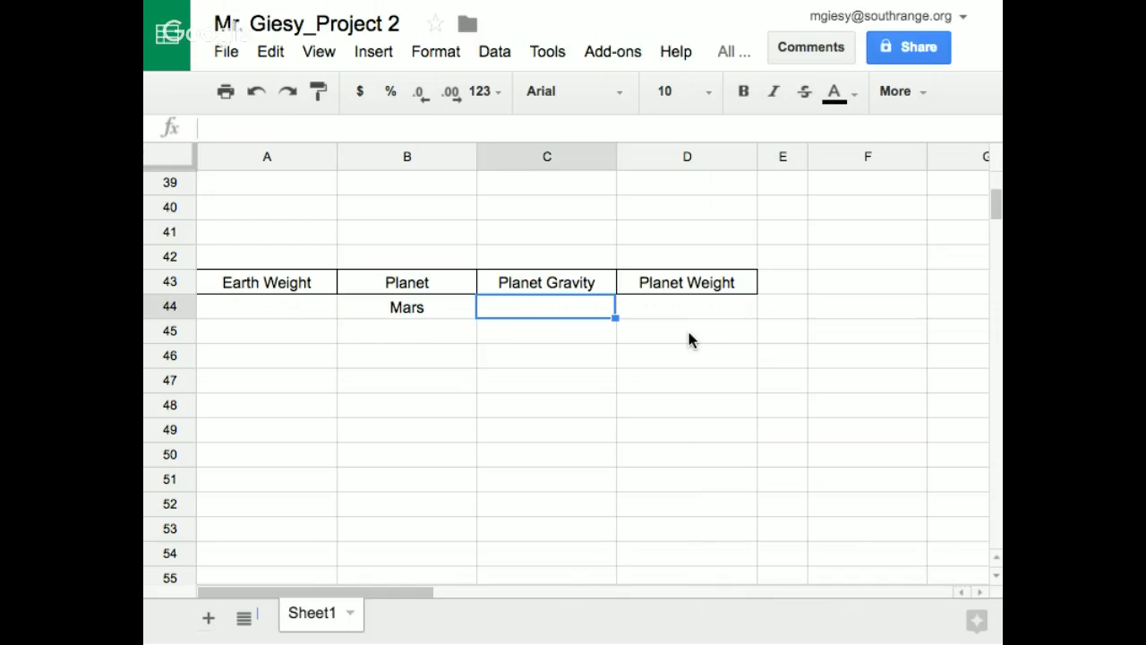
pyautogui.write('.')
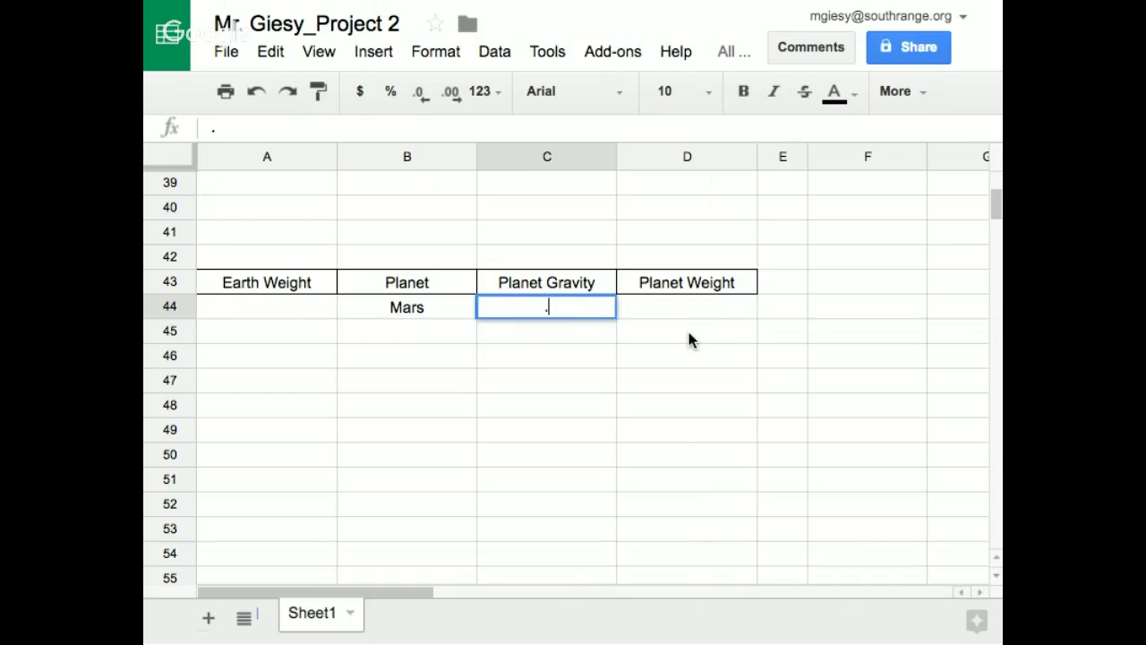
pyautogui.write('314')
# Calculate the planet weight for Mars in cell D44 from Earth weight and gravity with the formula =PRODUCT(A44,C44)
pyautogui.click(661, 310)
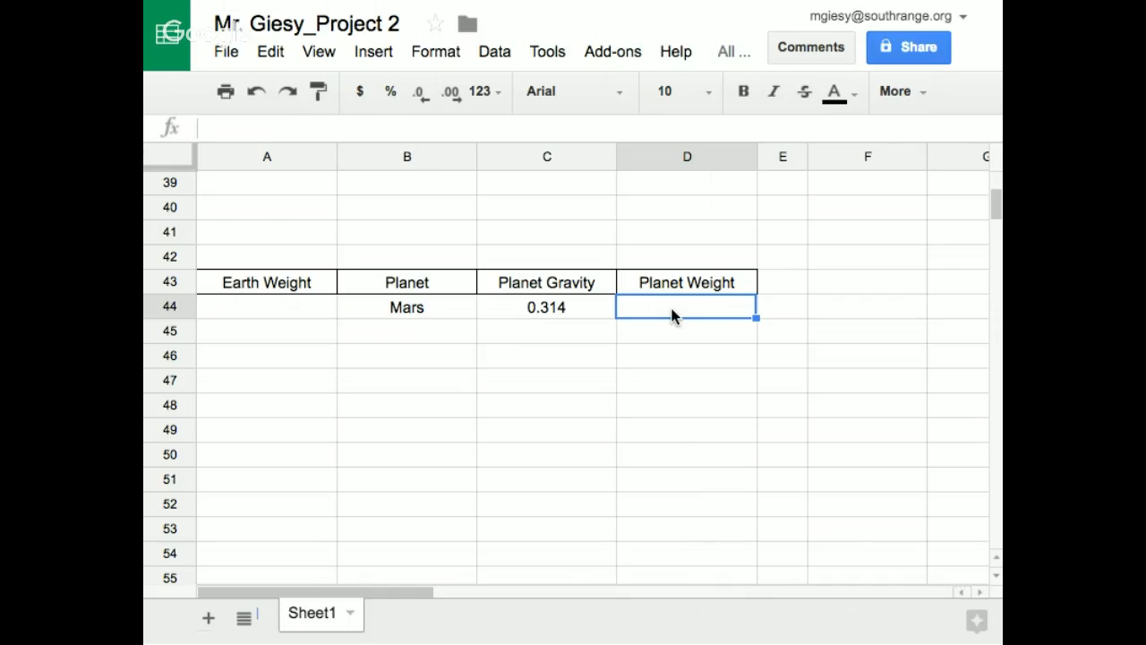
pyautogui.click(229, 128)
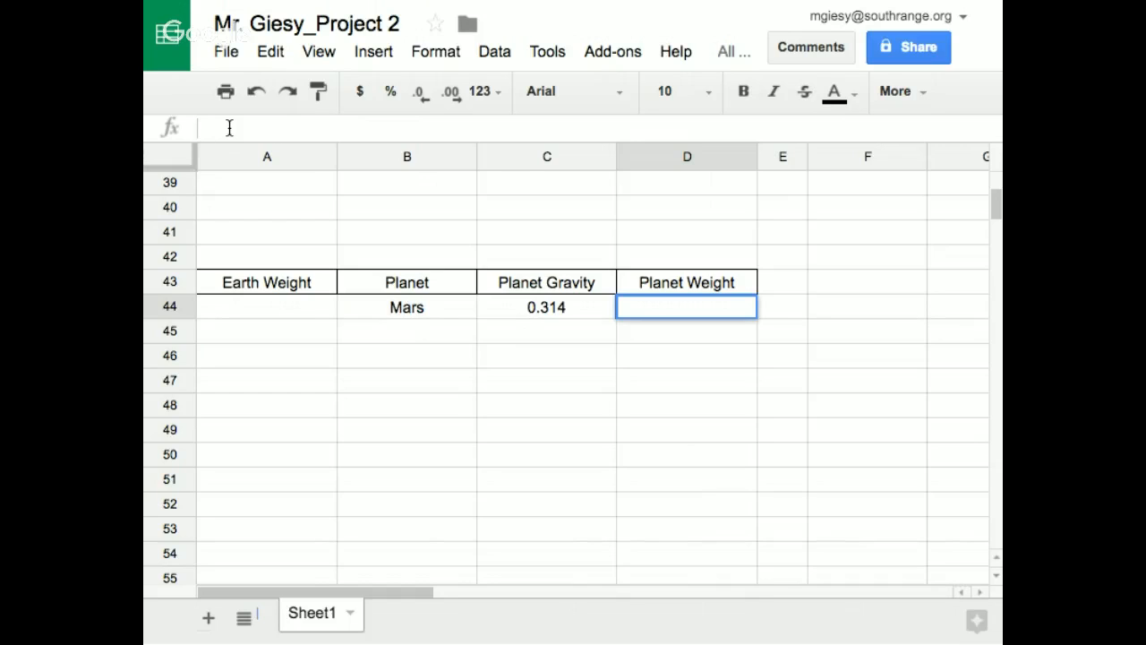
pyautogui.write('=')
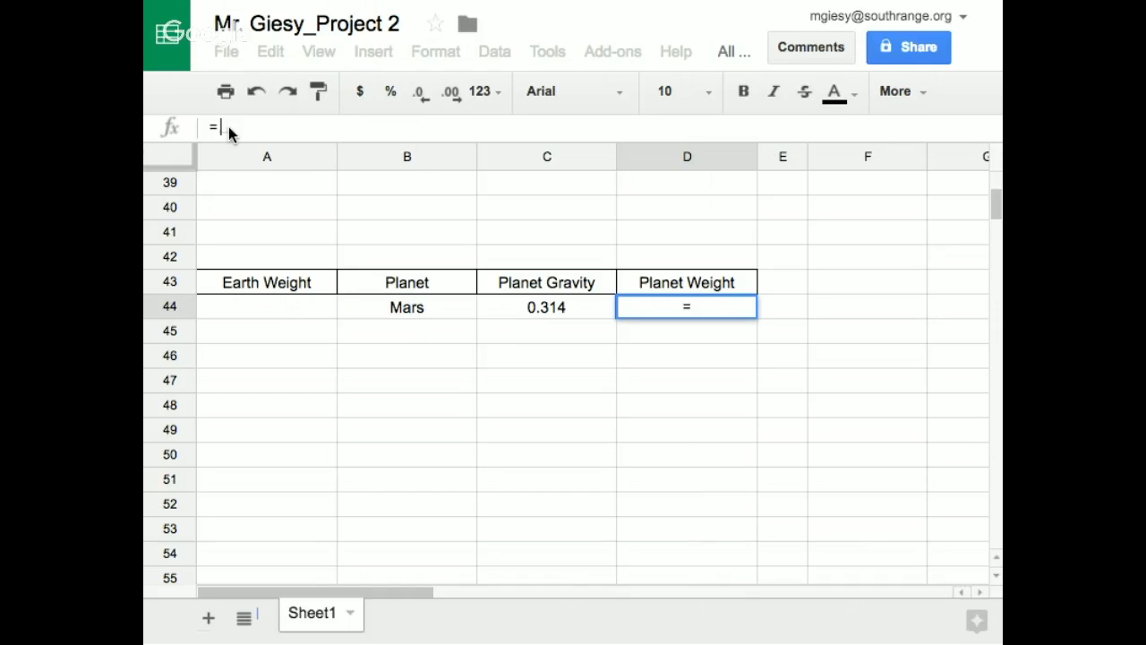
pyautogui.write('p')
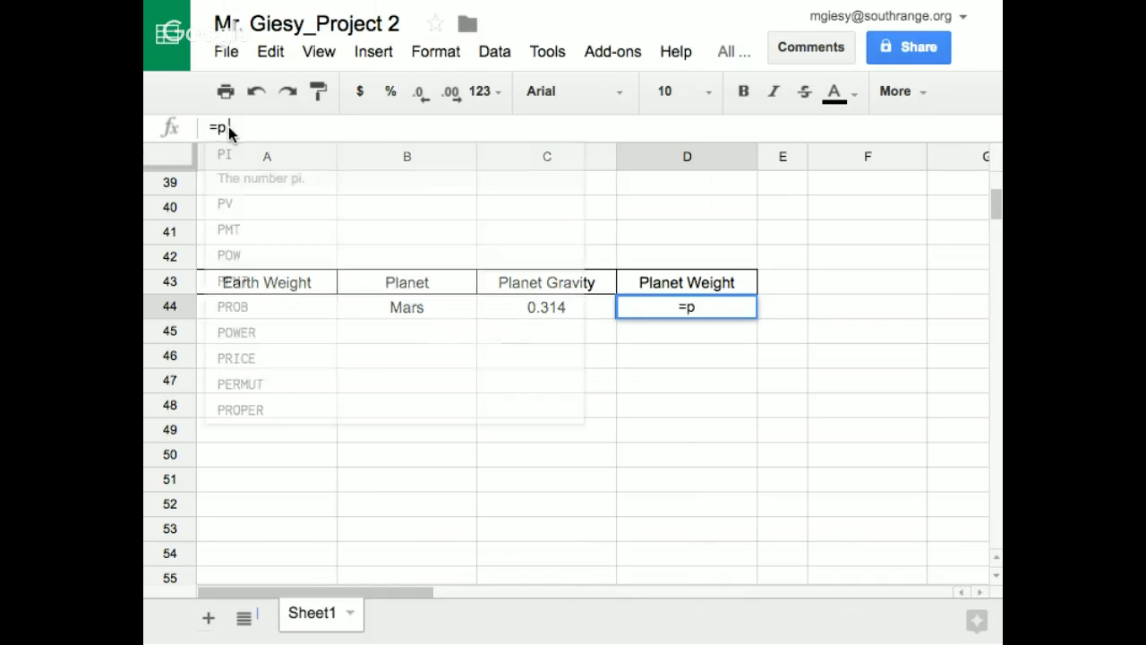
pyautogui.write('roduc')
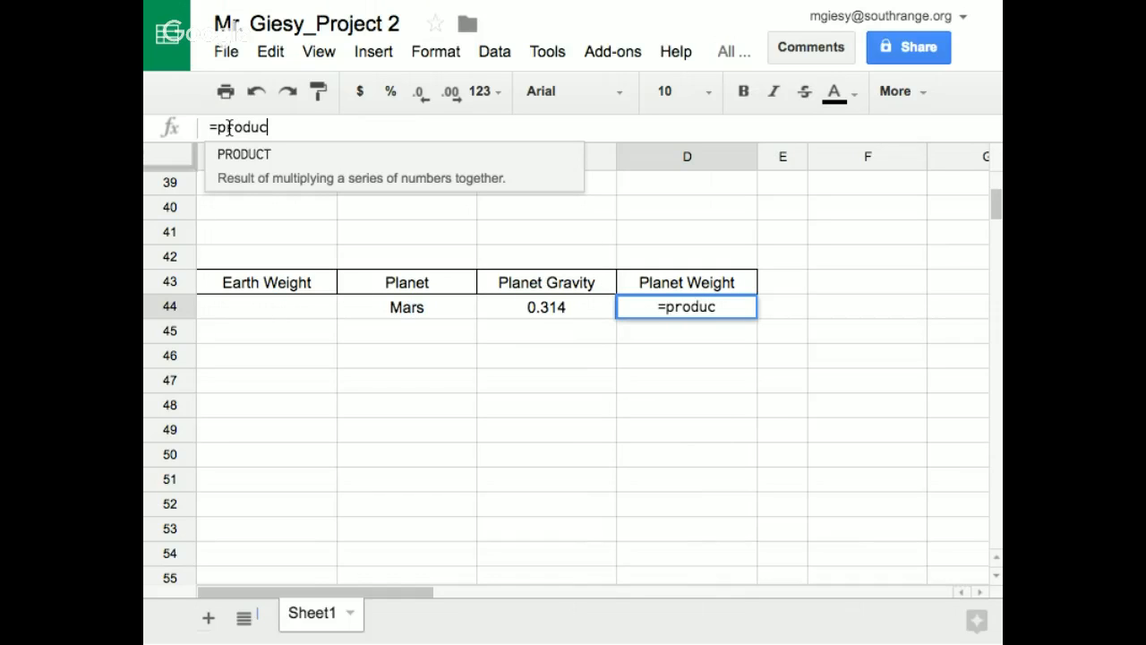
pyautogui.click(245, 159)
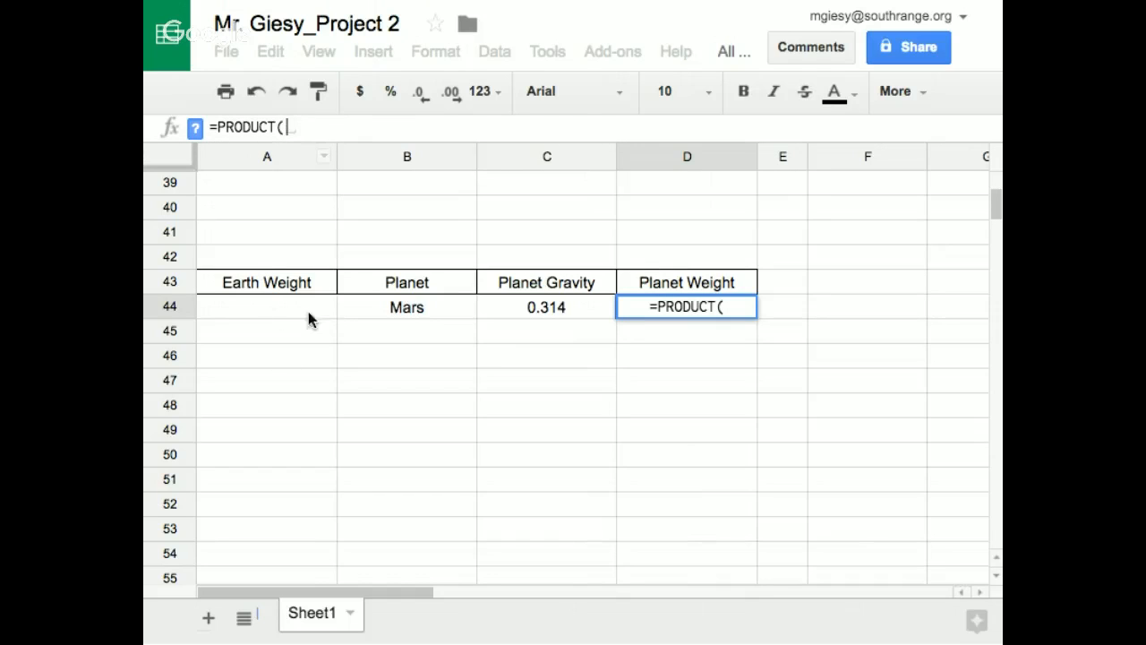
pyautogui.click(260, 305)
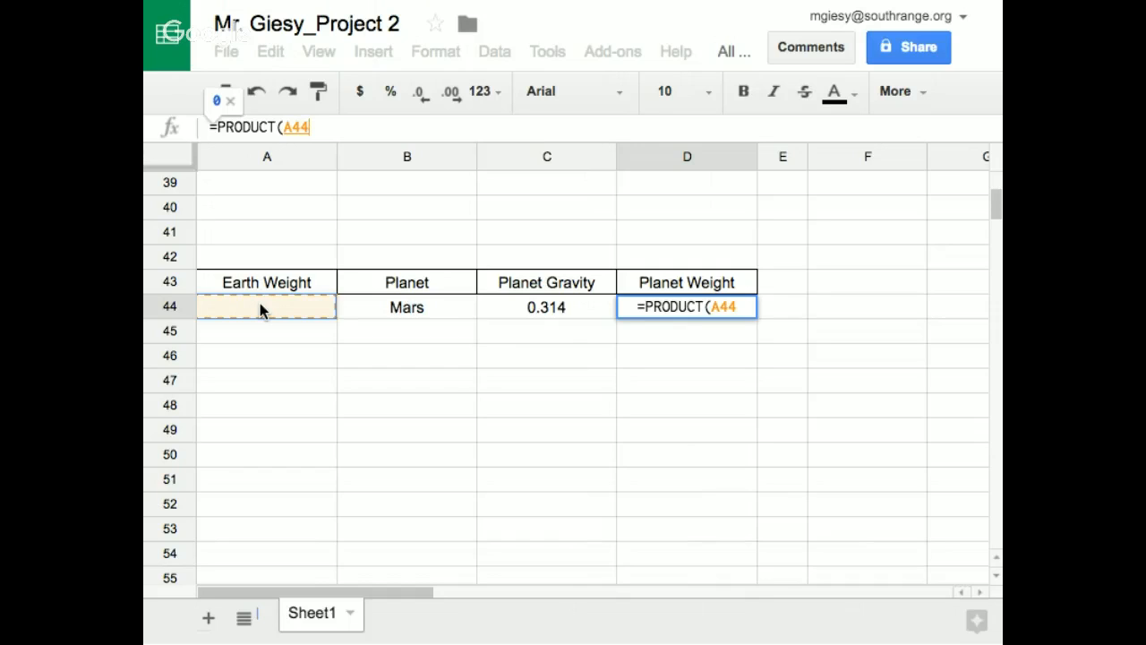
pyautogui.write(',')
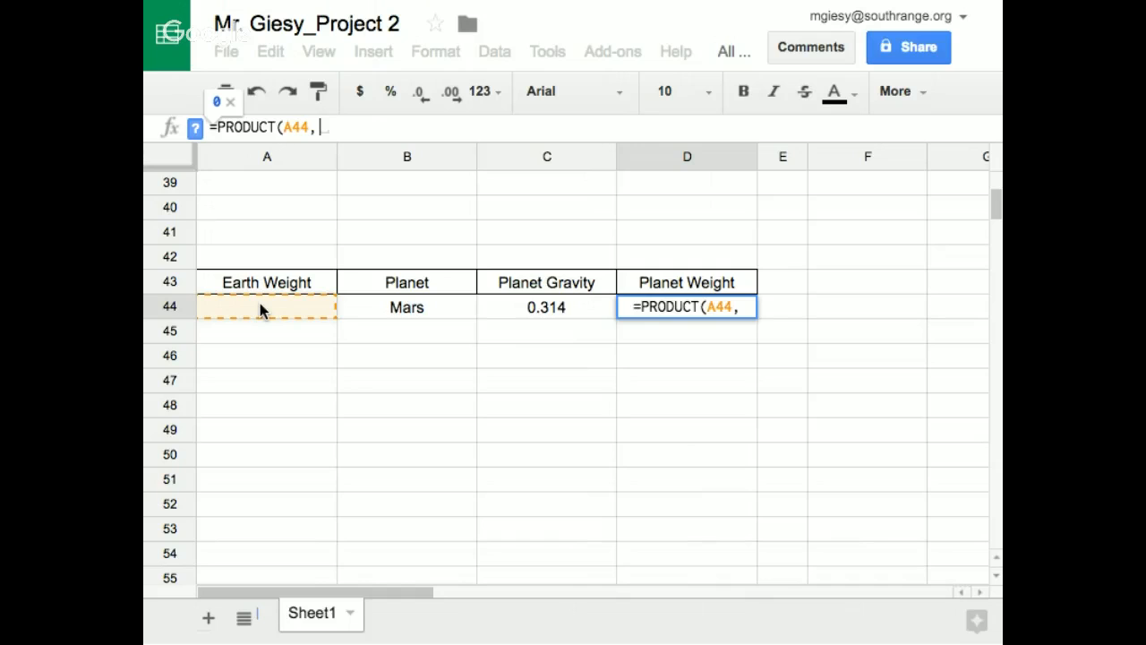
pyautogui.click(552, 305)
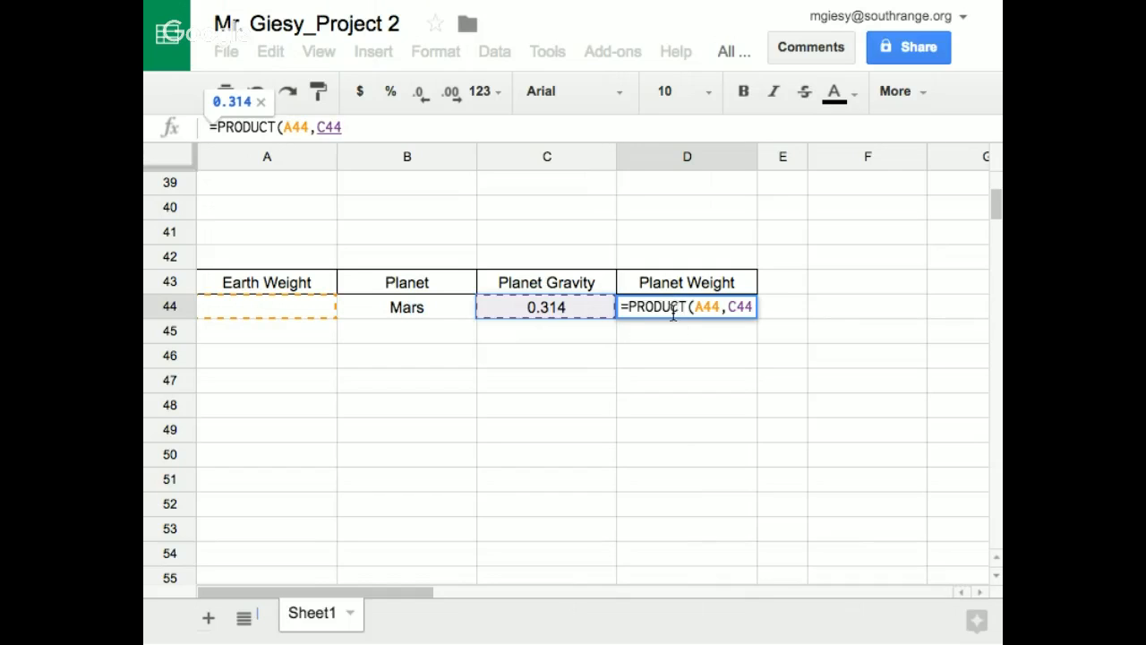
pyautogui.write(')')
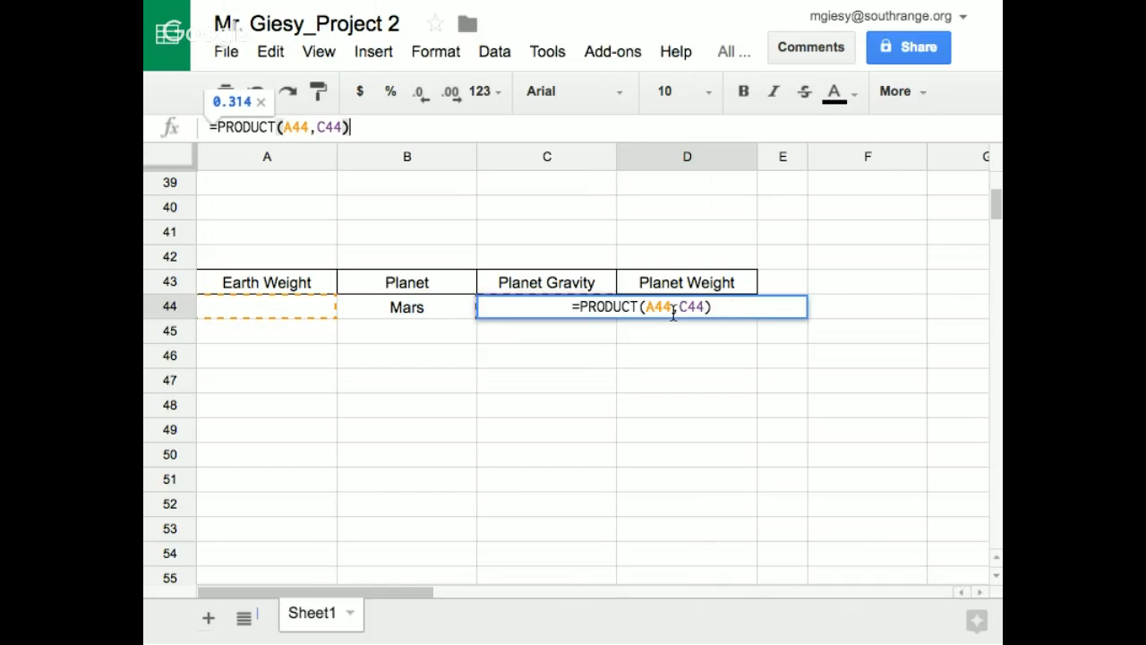
pyautogui.press('Return')
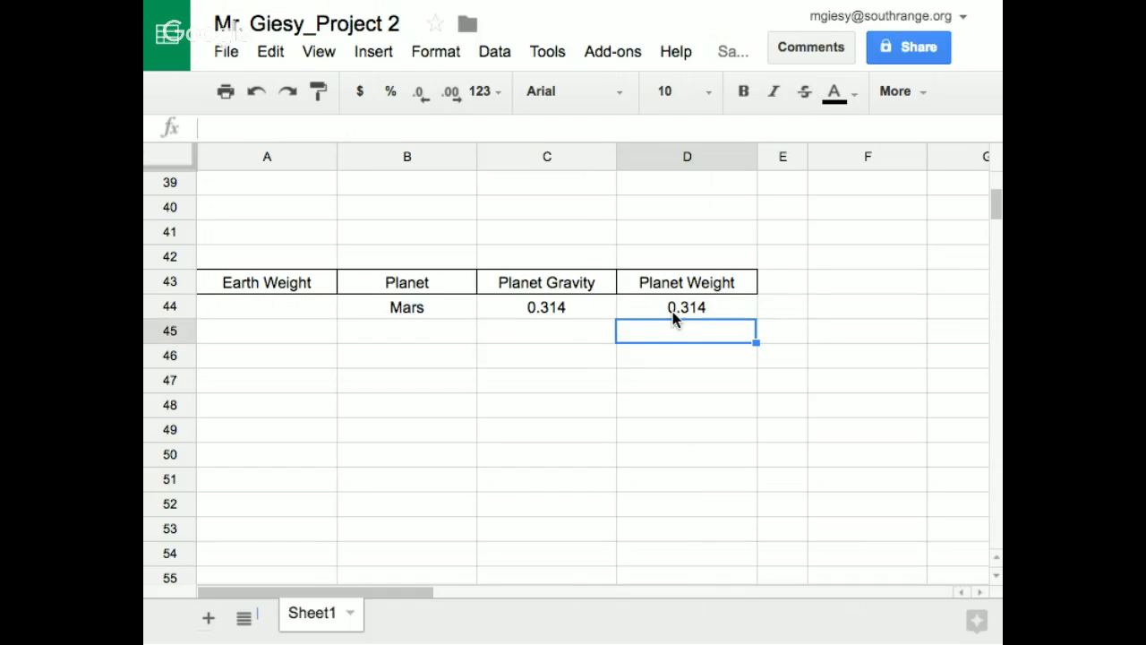
pyautogui.click(717, 307)
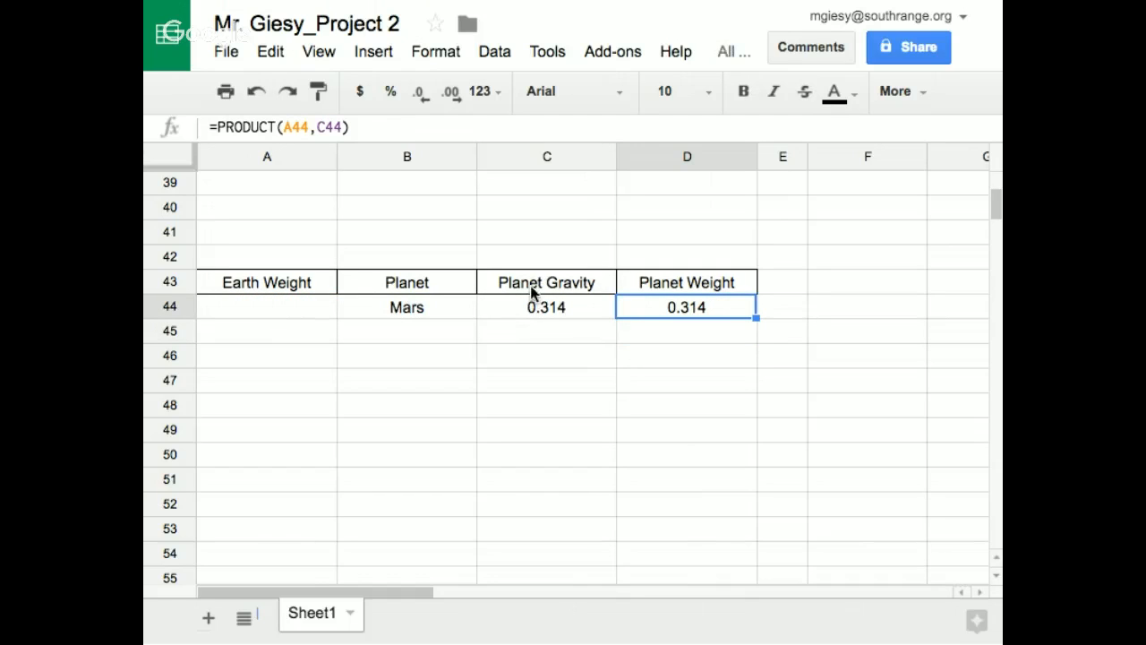
# Enter 12 as the Earth weight in cell A44 and check the calculated planet weight in D44
pyautogui.click(281, 307)
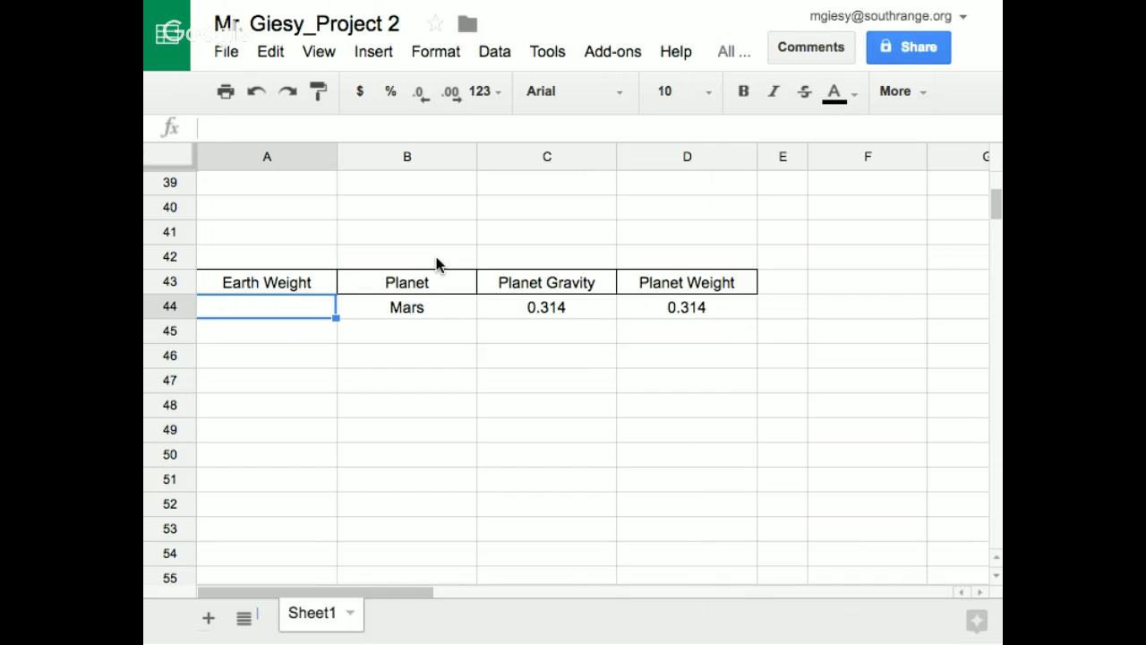
pyautogui.write('12')
pyautogui.press('Return')
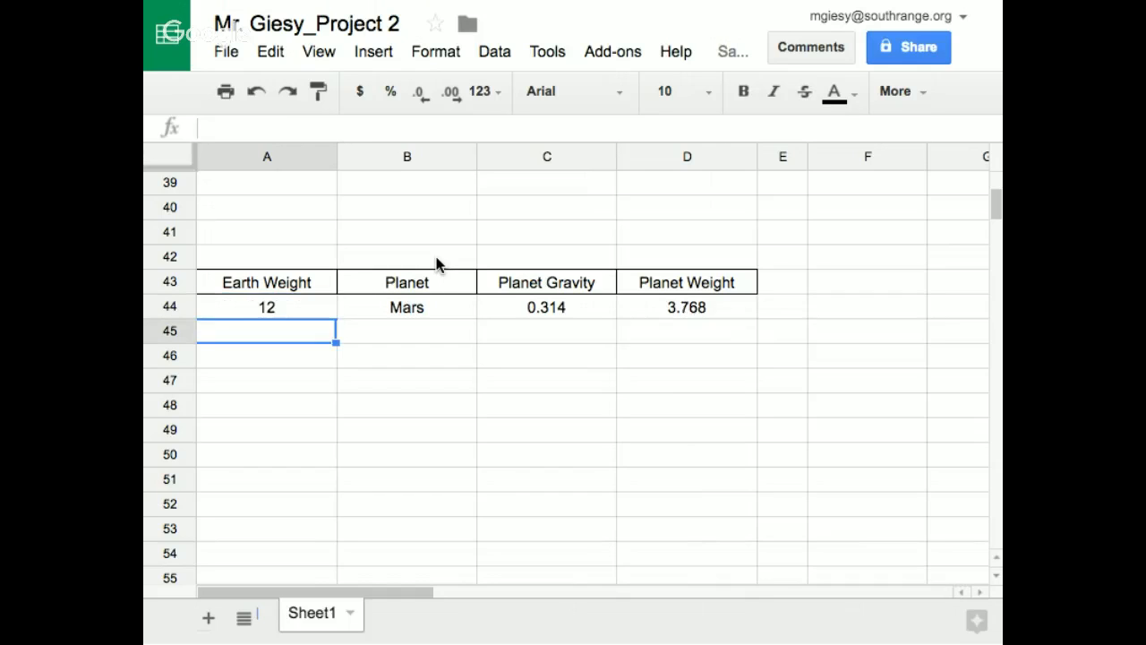
pyautogui.click(692, 307)
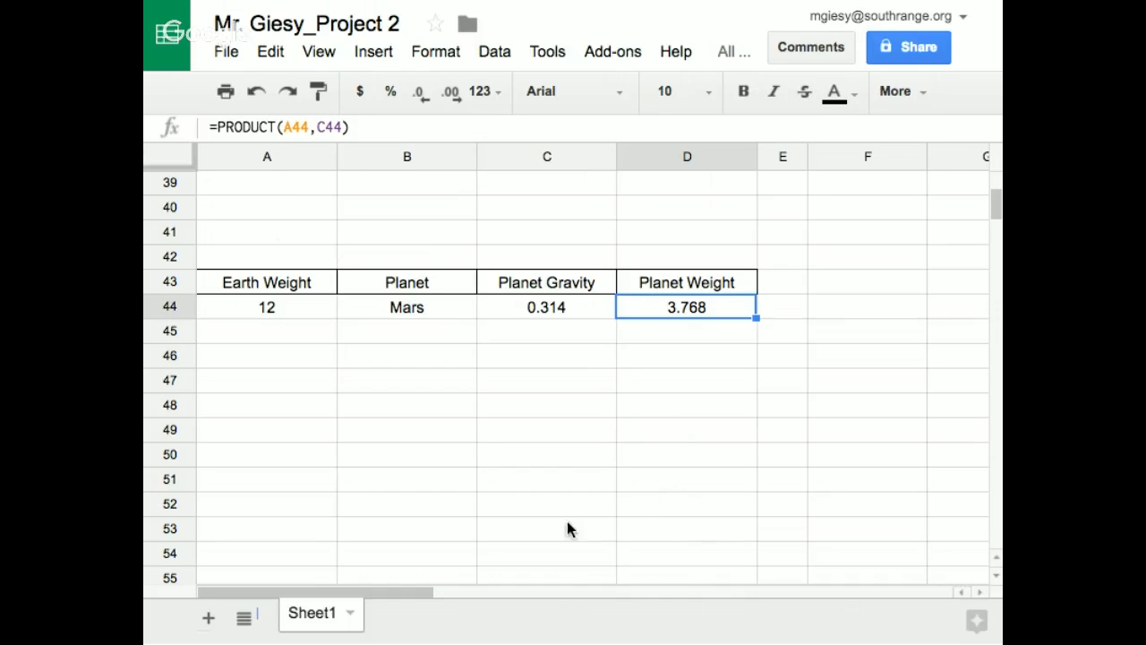
# Copy the planet weight formula from D44 down through D53 and check the copied formulas in D45 and D46
pyautogui.click(817, 309)
pyautogui.hscroll(2, 694, 312)
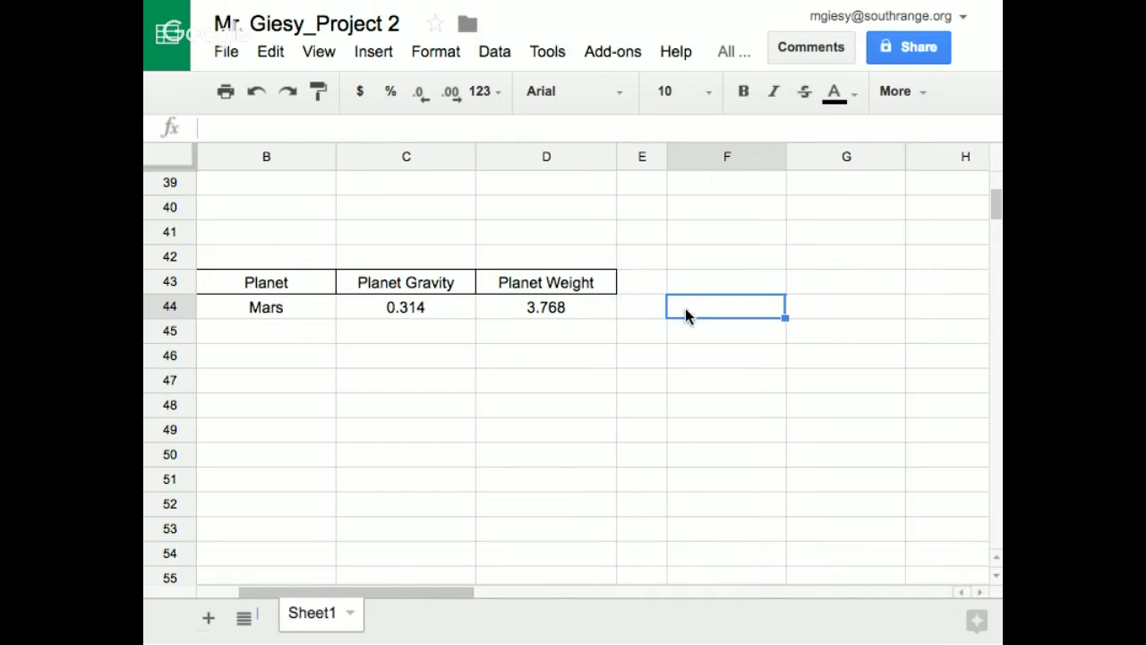
pyautogui.click(551, 307)
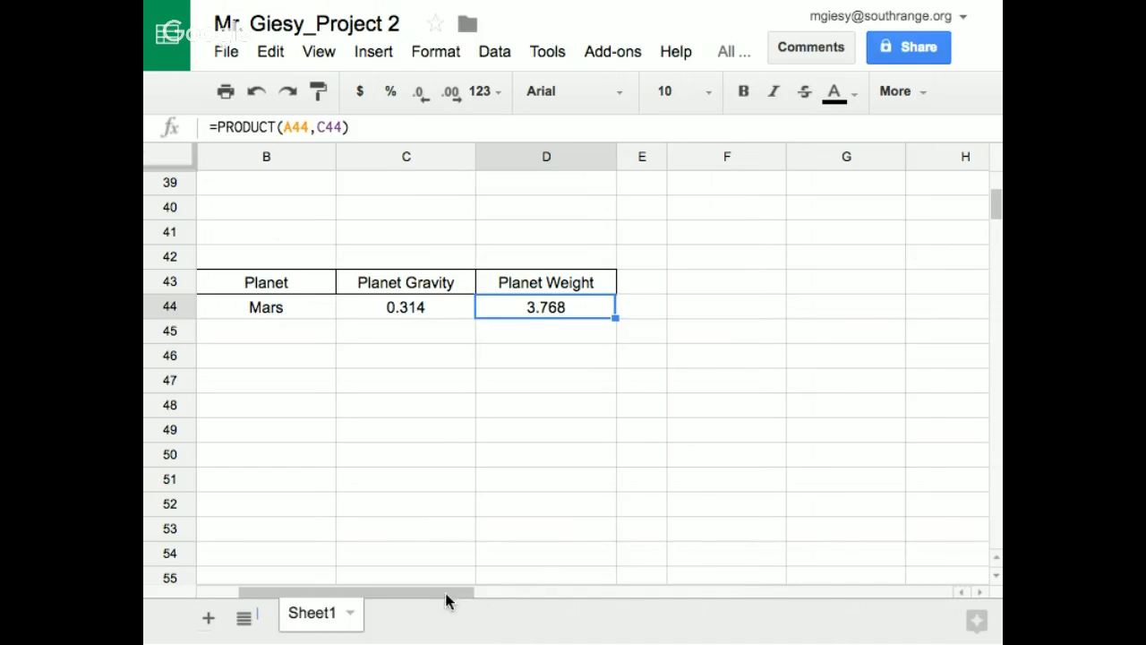
pyautogui.moveTo(448, 595); pyautogui.dragTo(352, 606)
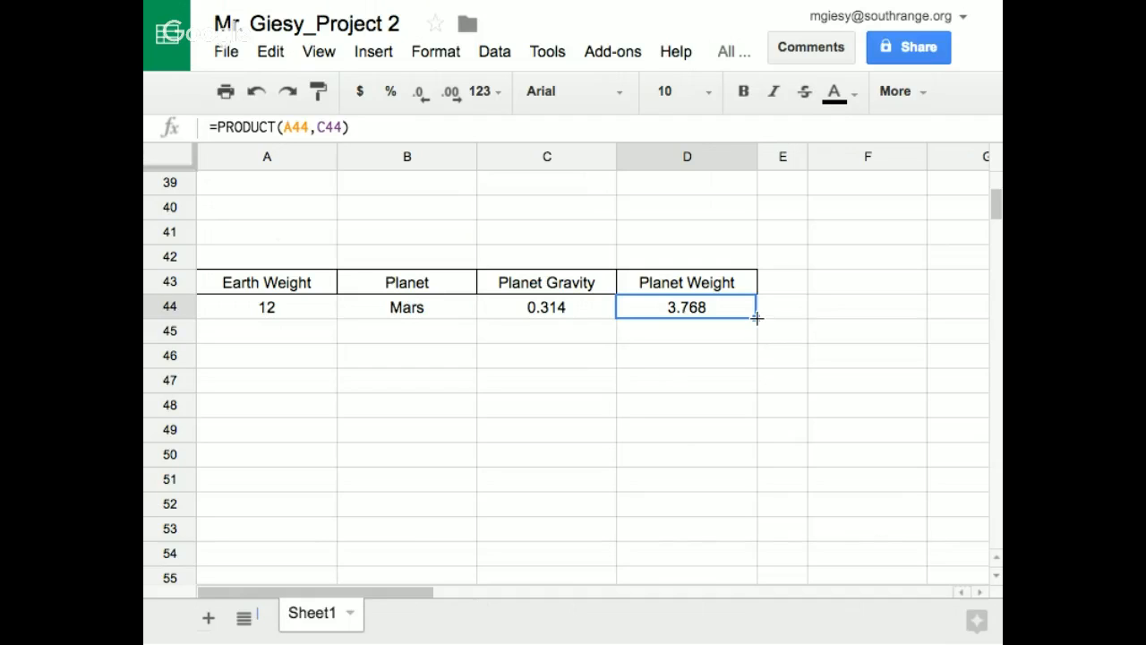
pyautogui.moveTo(757, 317); pyautogui.dragTo(740, 522)
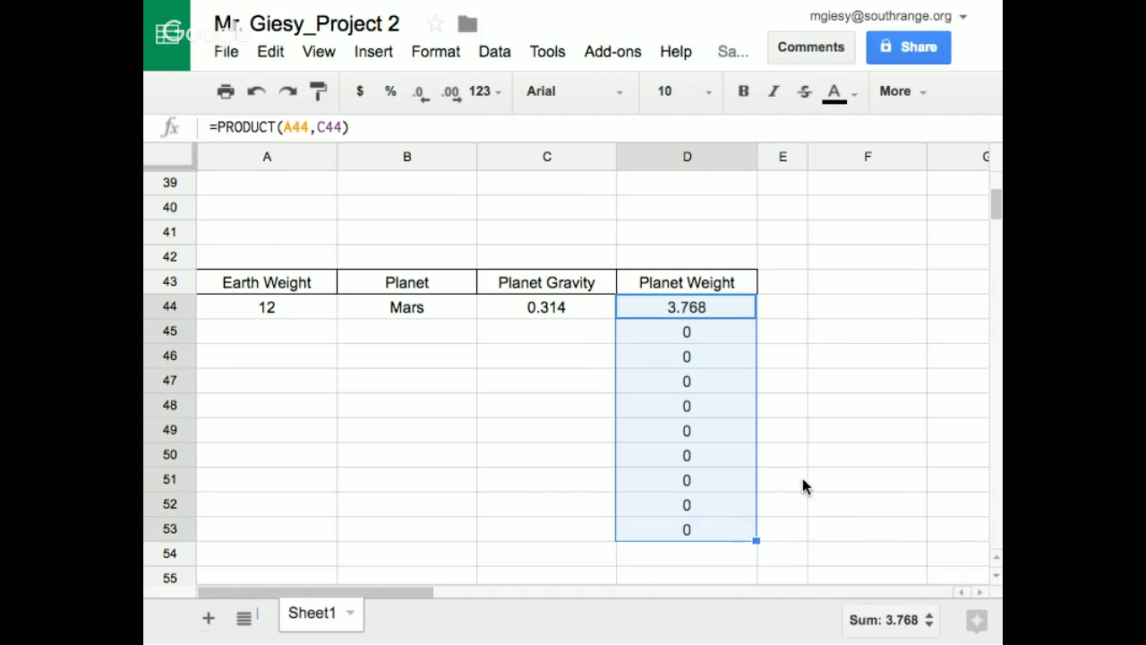
pyautogui.click(818, 312)
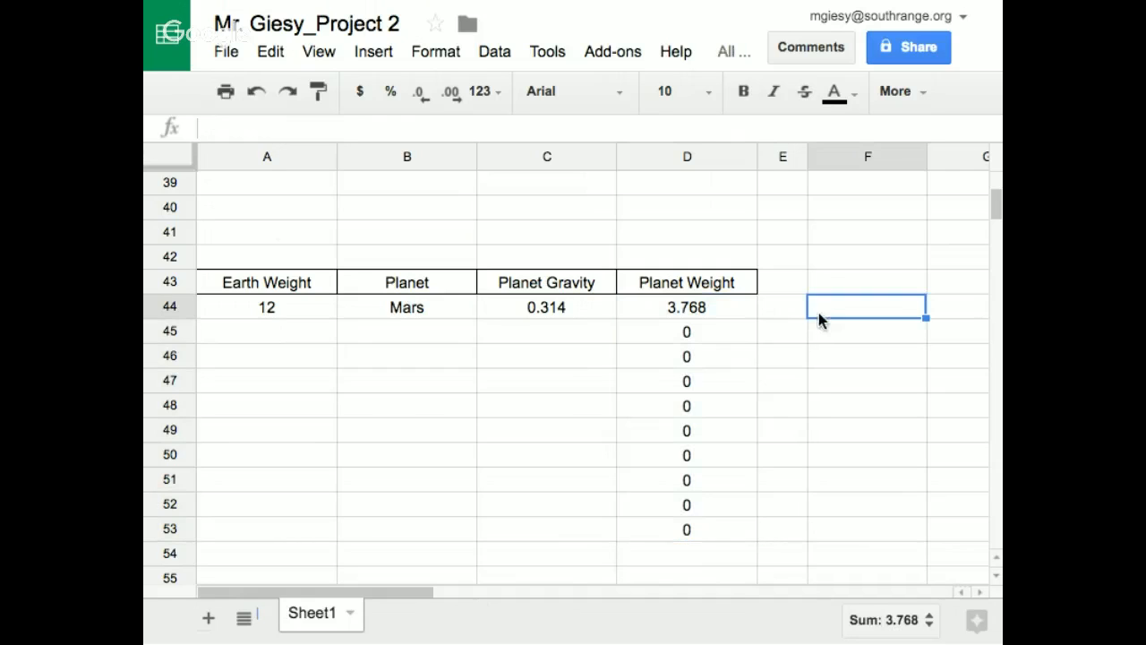
pyautogui.click(698, 308)
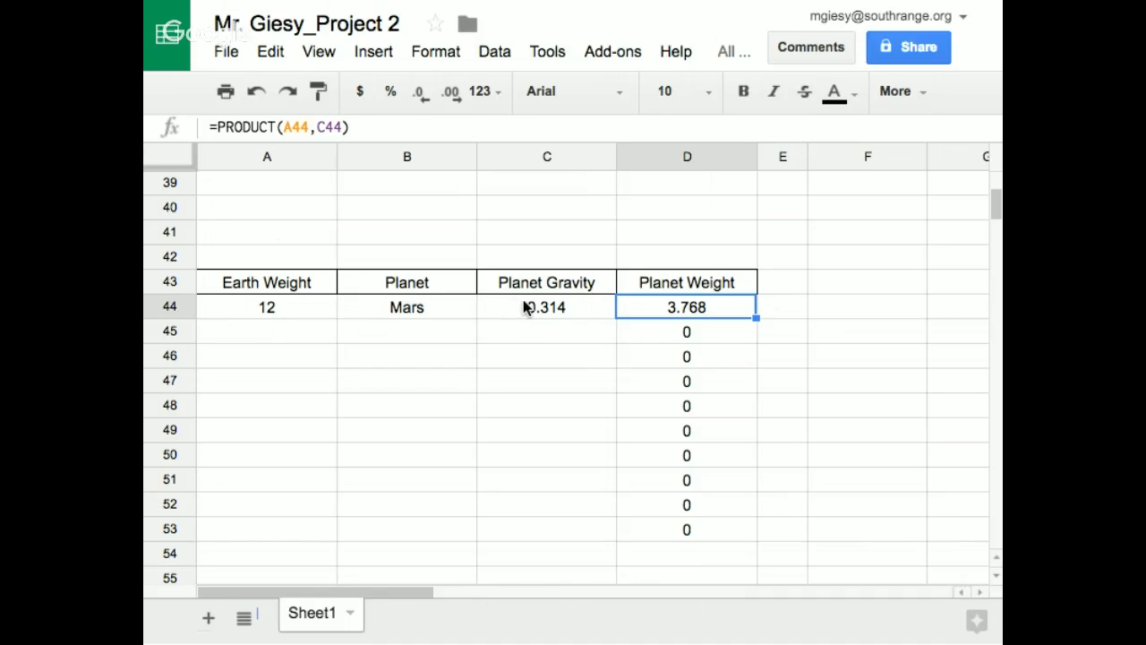
pyautogui.click(698, 331)
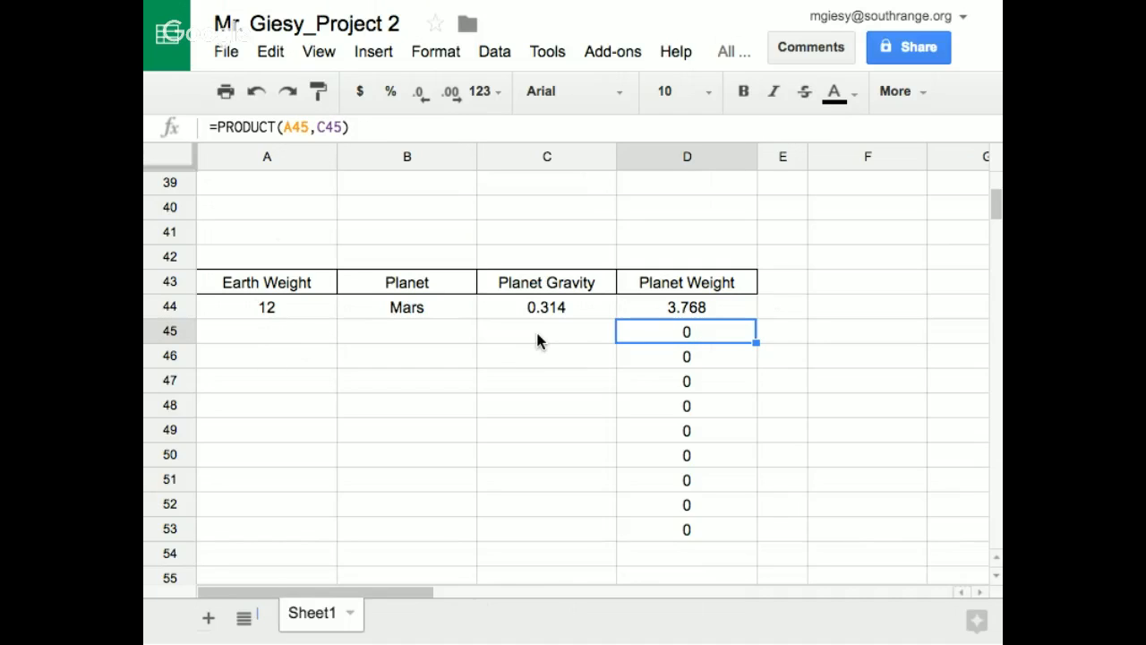
pyautogui.click(669, 351)
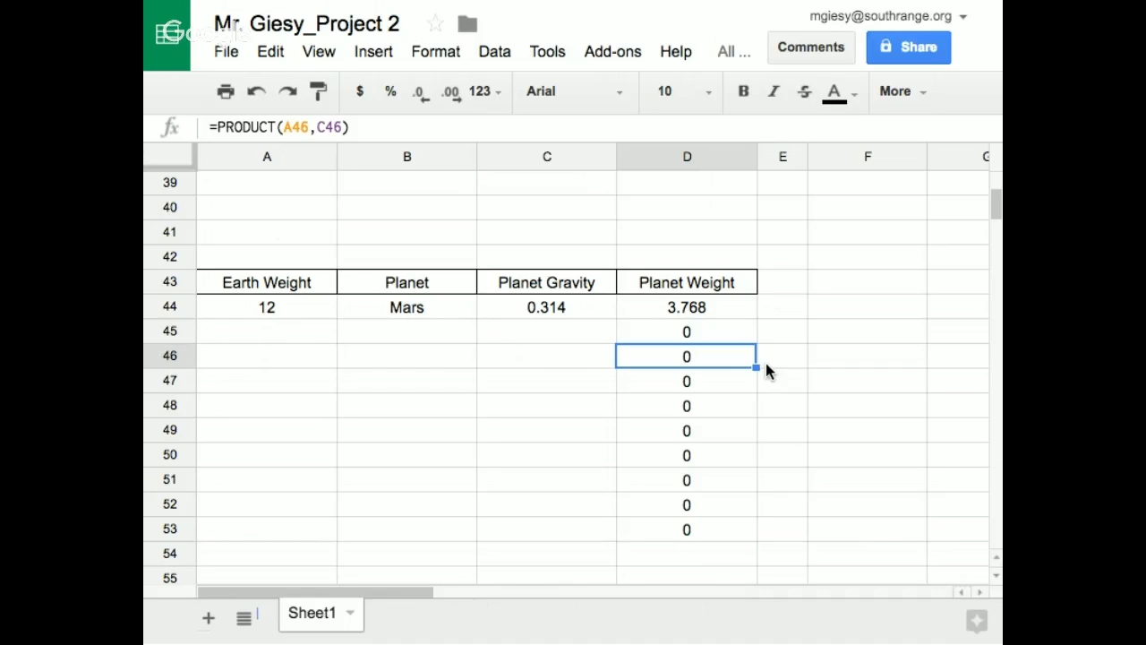
# Add Neptune to the planet table in row 45 with a planet gravity of 1.45 and an Earth weight of 12
pyautogui.click(384, 328)
pyautogui.write('N')
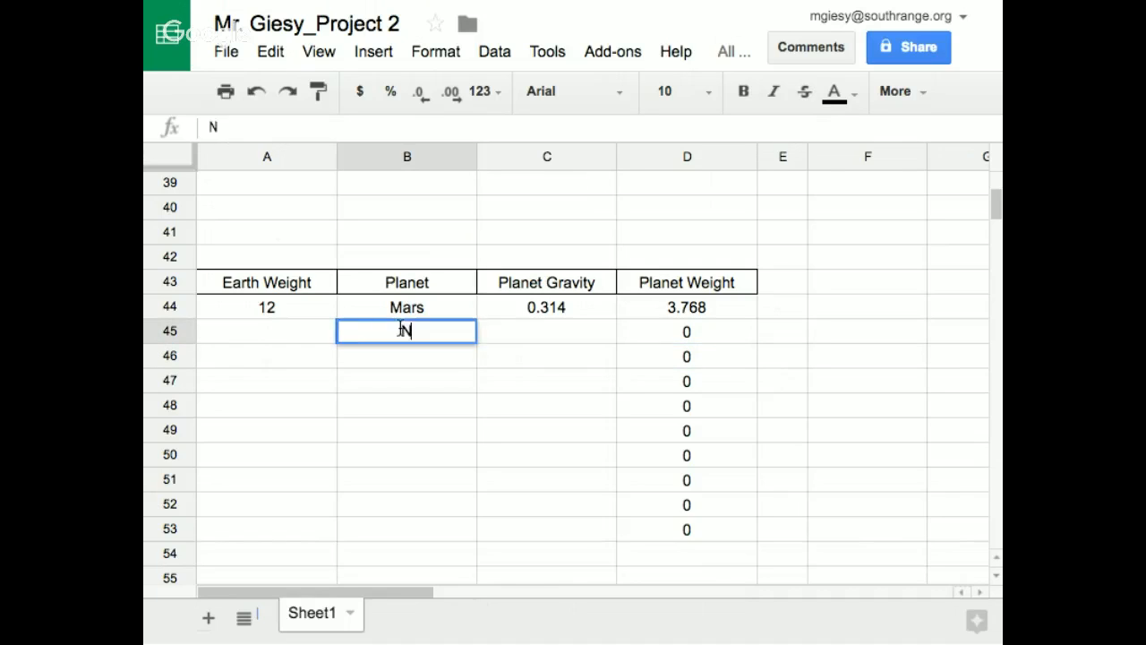
pyautogui.write('eptune')
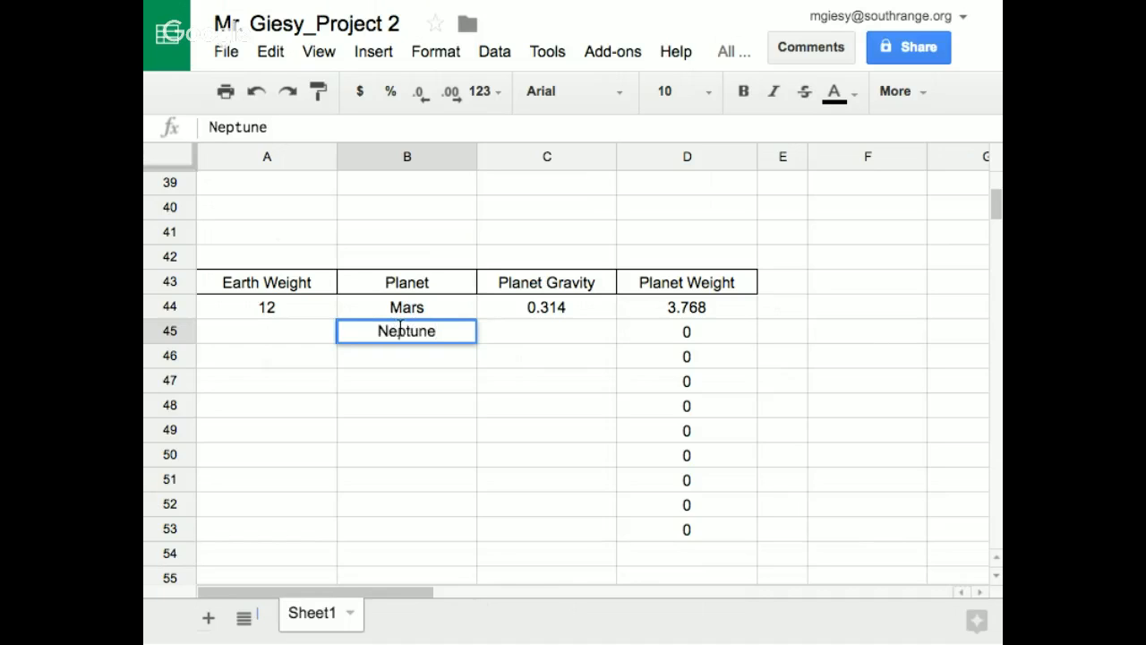
pyautogui.click(549, 333)
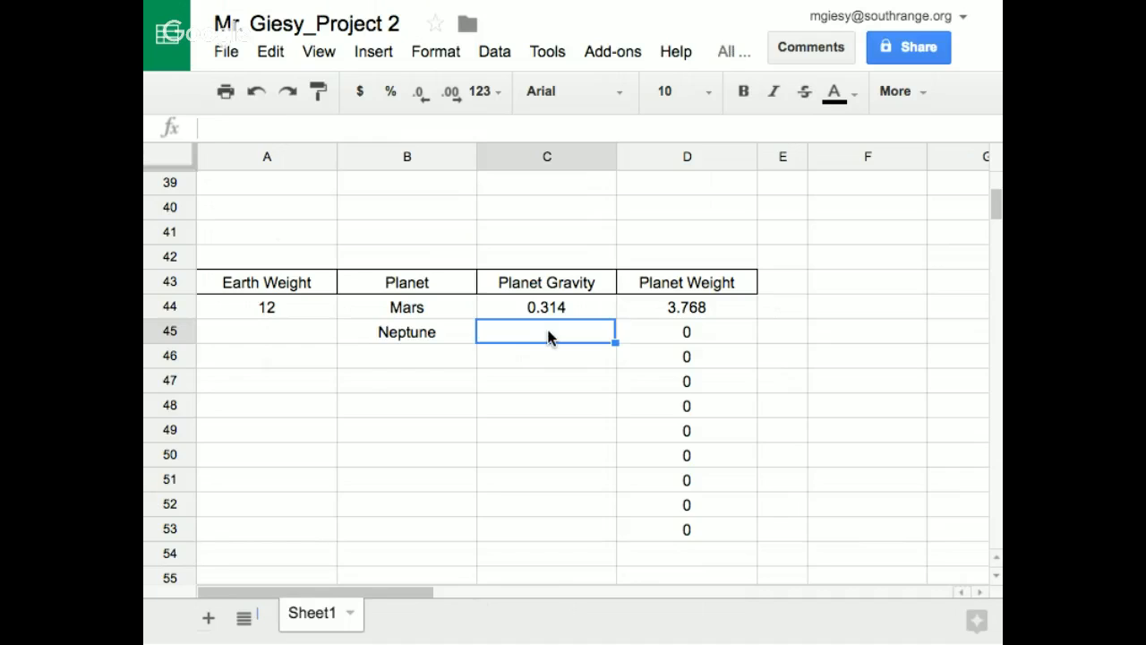
pyautogui.write('1.45')
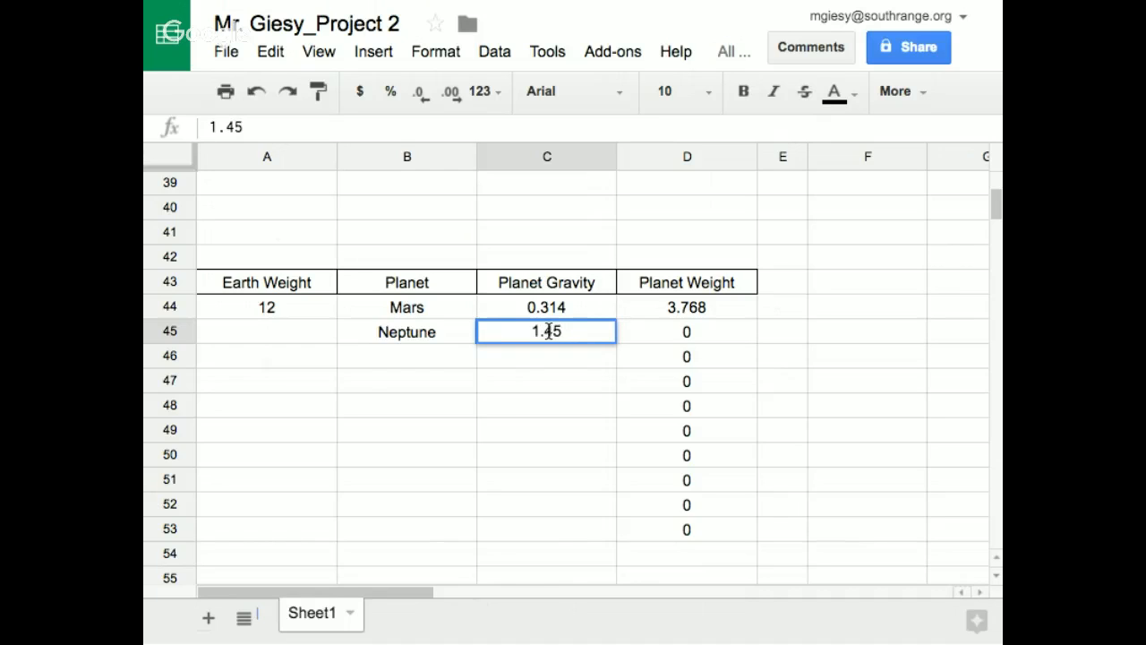
pyautogui.click(296, 331)
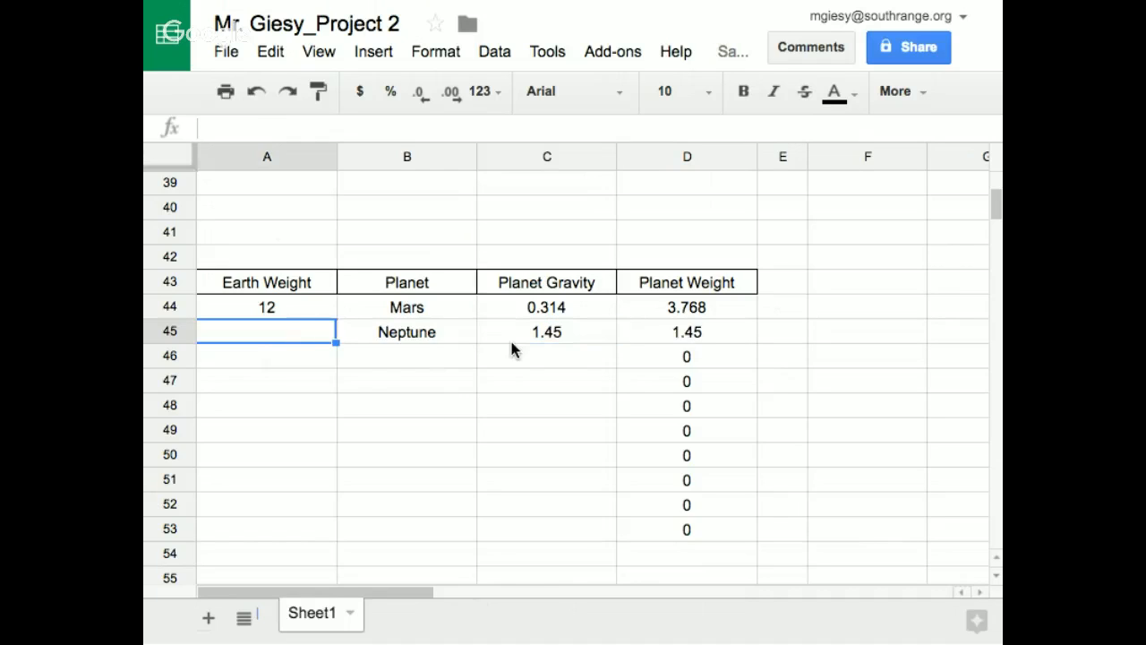
pyautogui.write('12')
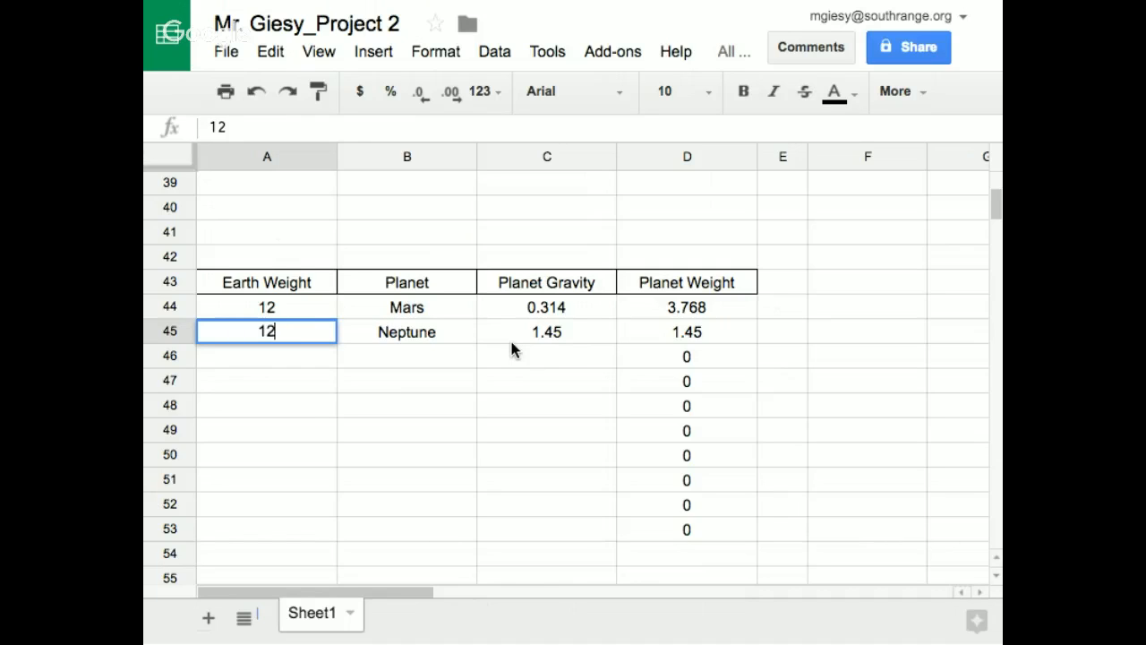
pyautogui.press('Return')
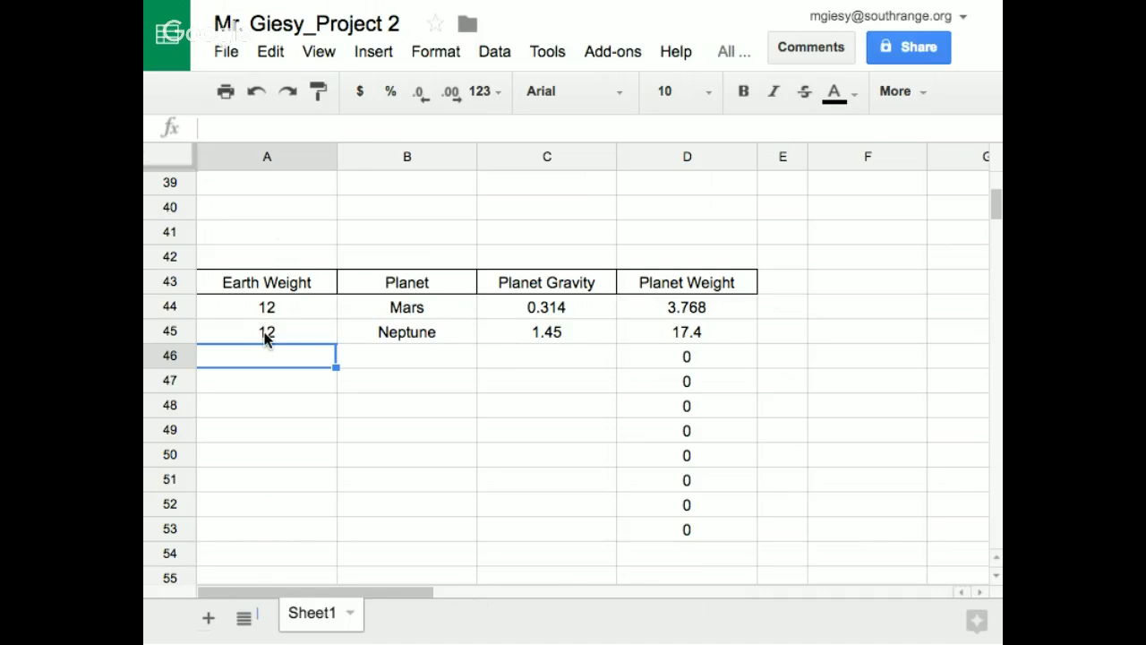
# Set the Earth weight for both Mars and Neptune, cells A44 and A45, to 100
pyautogui.click(324, 315)
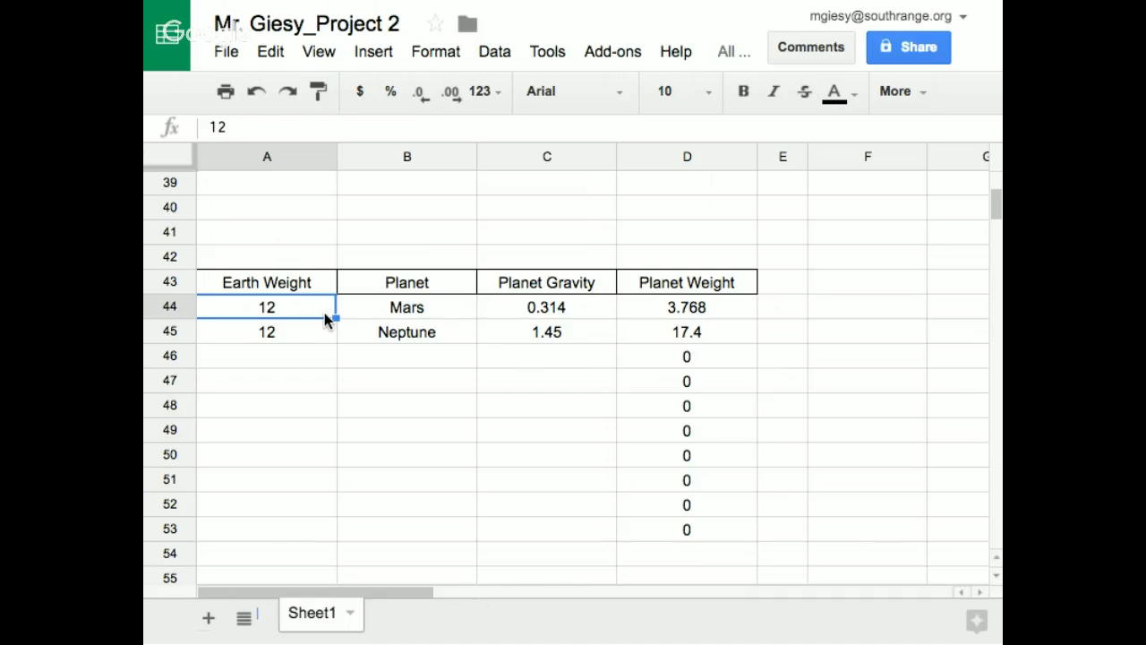
pyautogui.write('100')
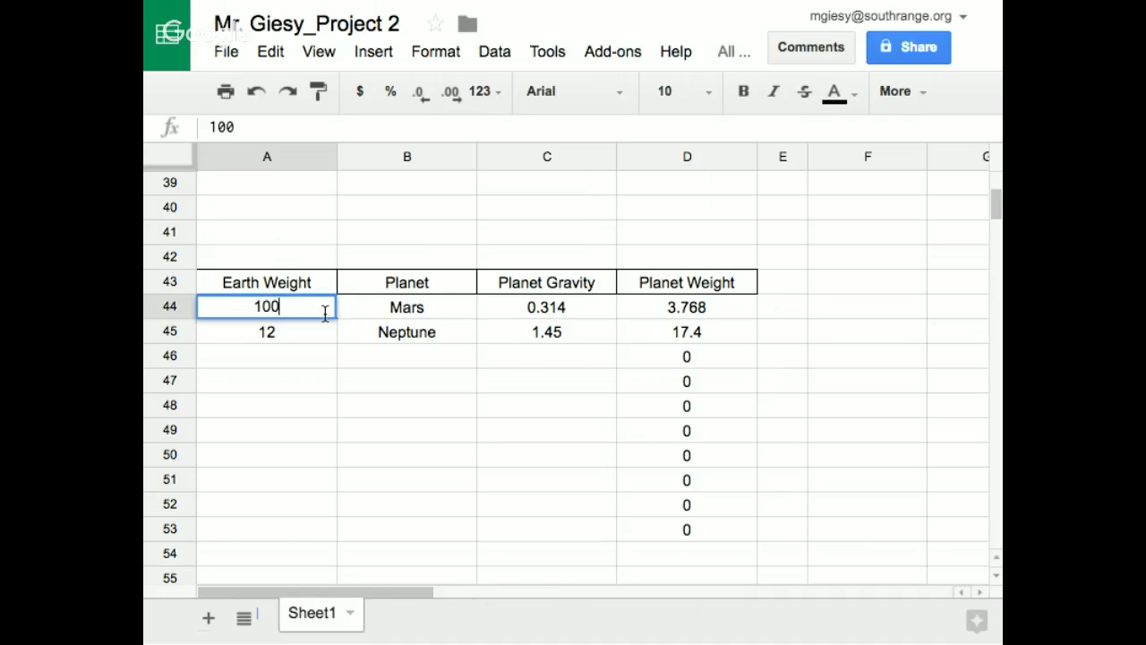
pyautogui.press('Return')
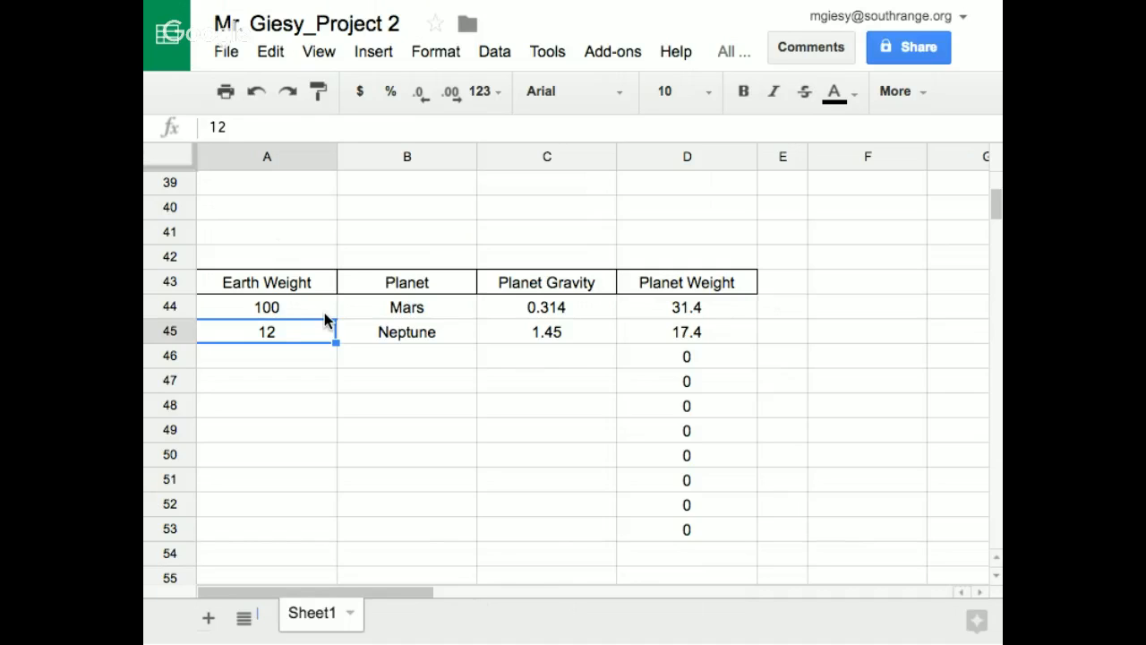
pyautogui.write('100')
pyautogui.press('Return')
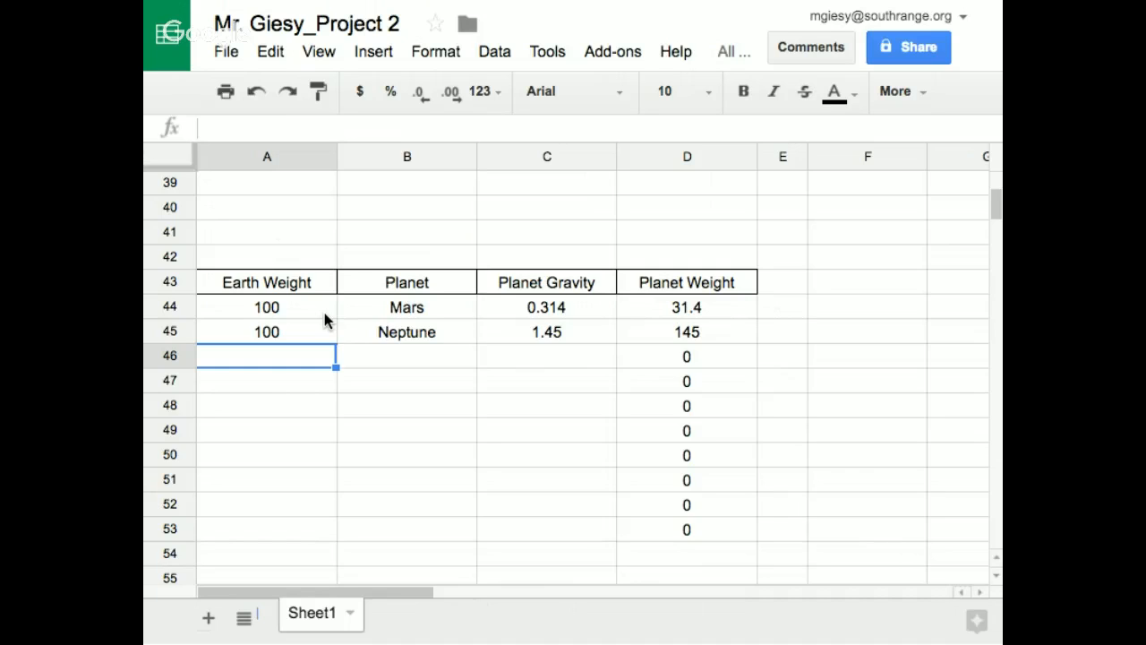
# Examine the copied formulas in the Planet Weight column from D44 down to the end of the filled range
pyautogui.click(725, 314)
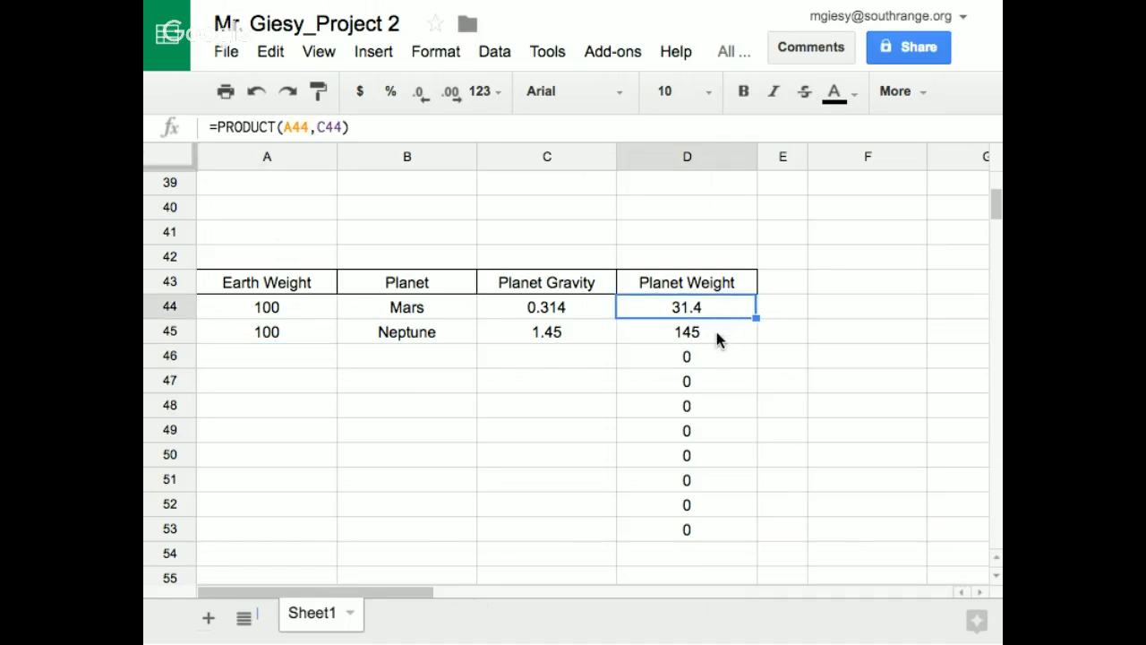
pyautogui.click(716, 339)
pyautogui.click(716, 361)
pyautogui.click(711, 379)
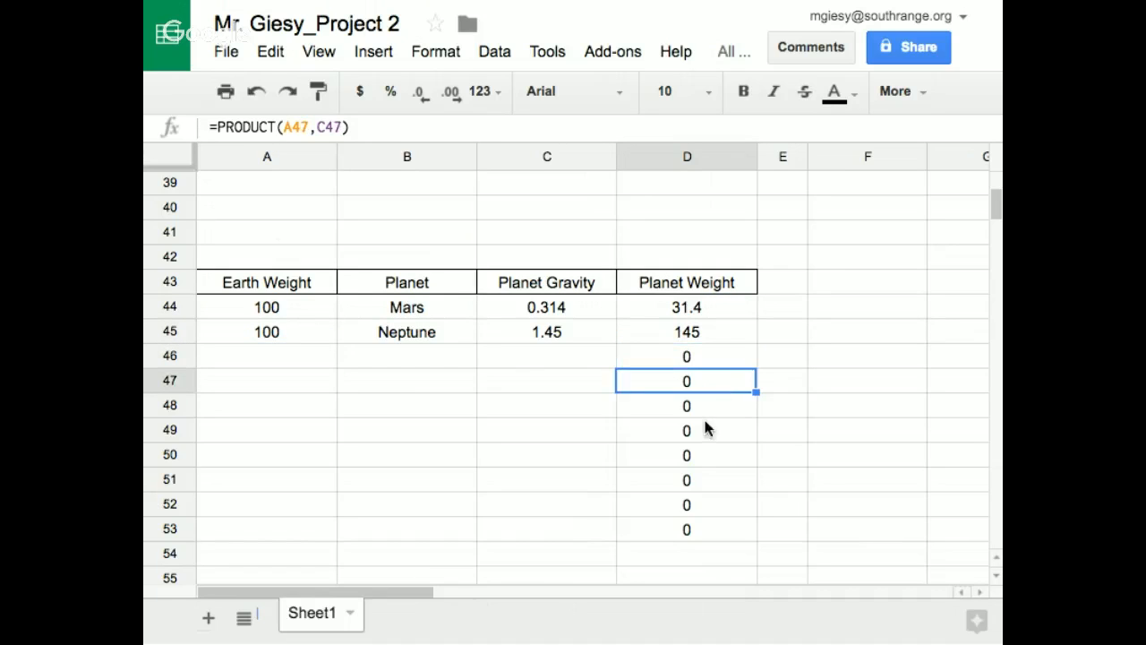
pyautogui.click(706, 408)
pyautogui.click(707, 434)
pyautogui.click(711, 486)
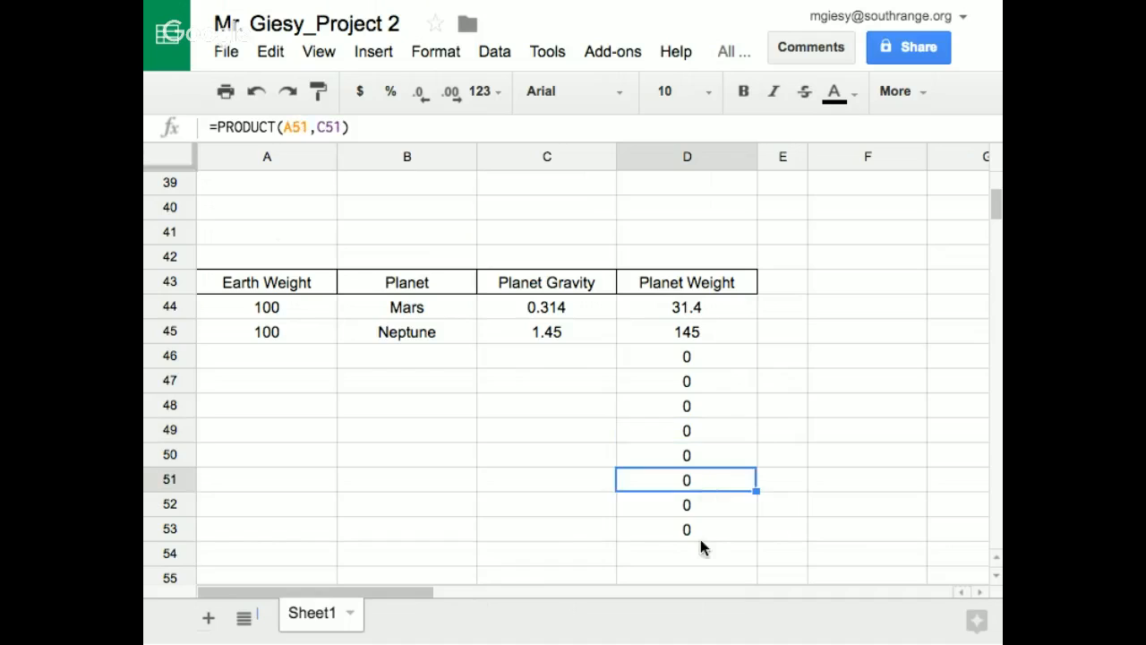
pyautogui.click(701, 553)
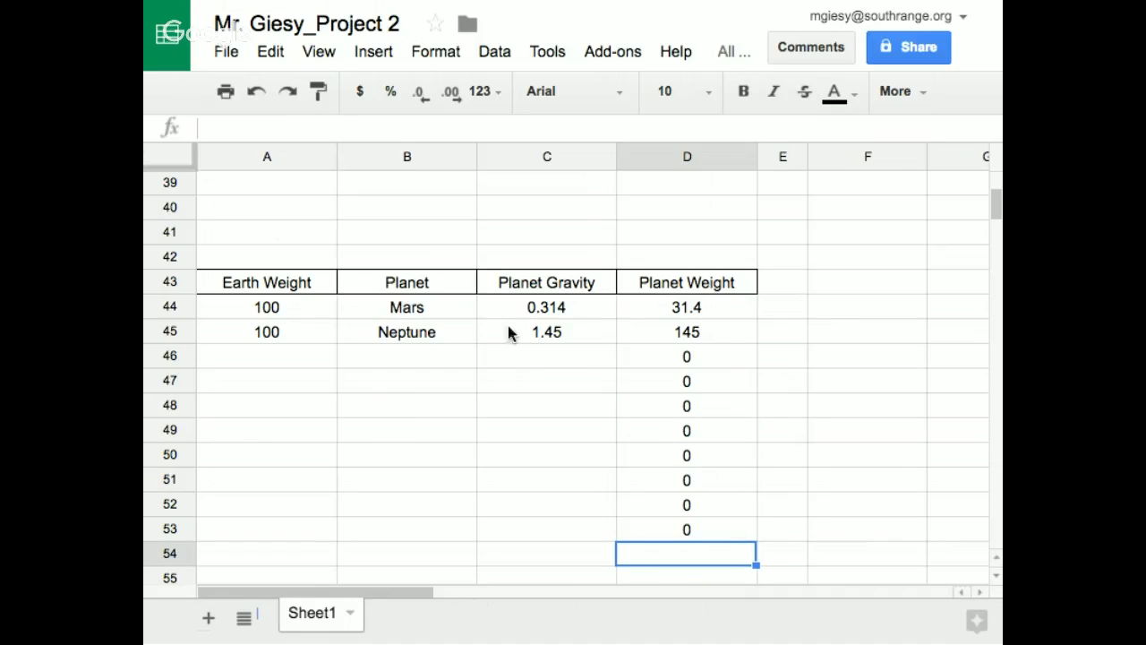
pyautogui.click(686, 480)
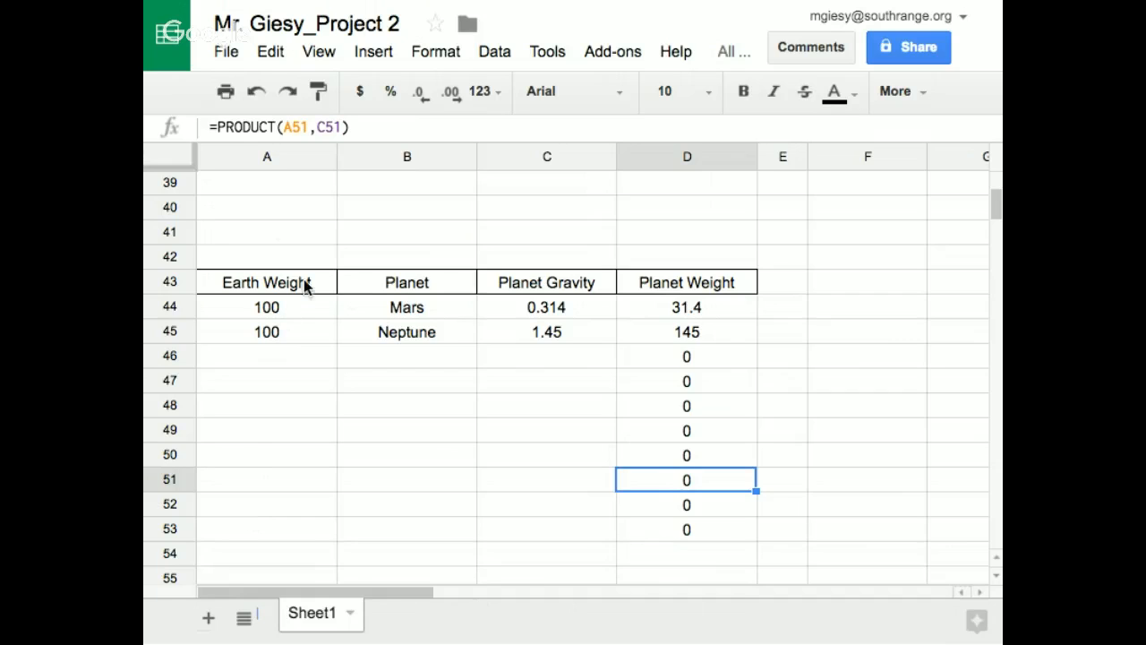
# Move the Earth Weight heading from cell A43 to cell C38, above the planet table
pyautogui.click(280, 283)
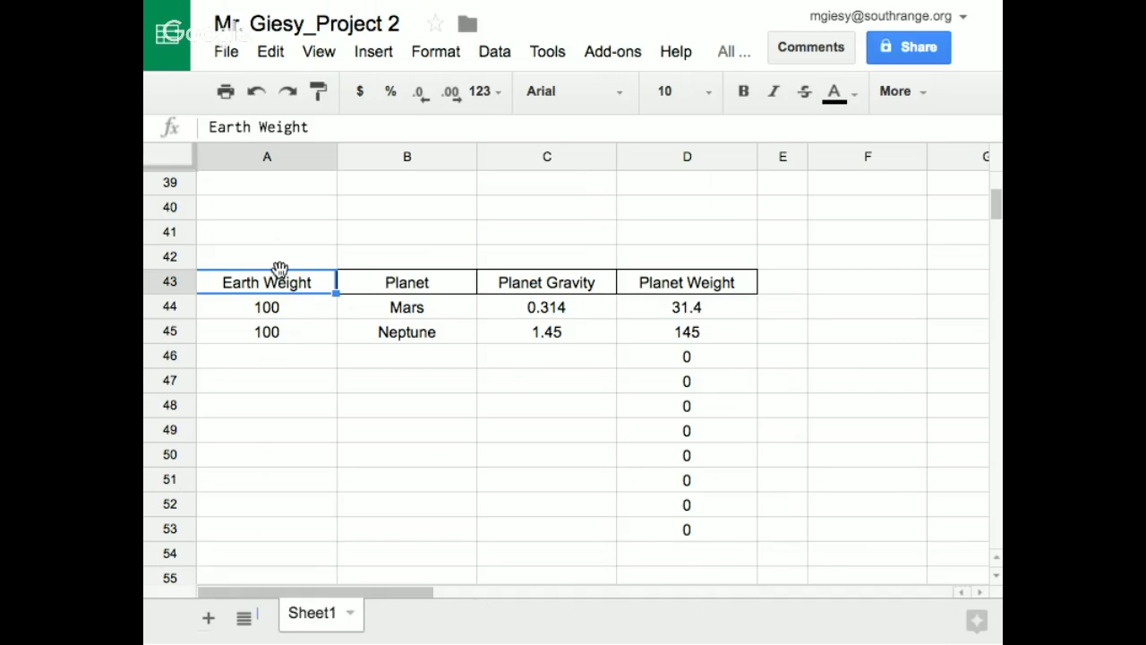
pyautogui.moveTo(277, 265); pyautogui.dragTo(518, 438)
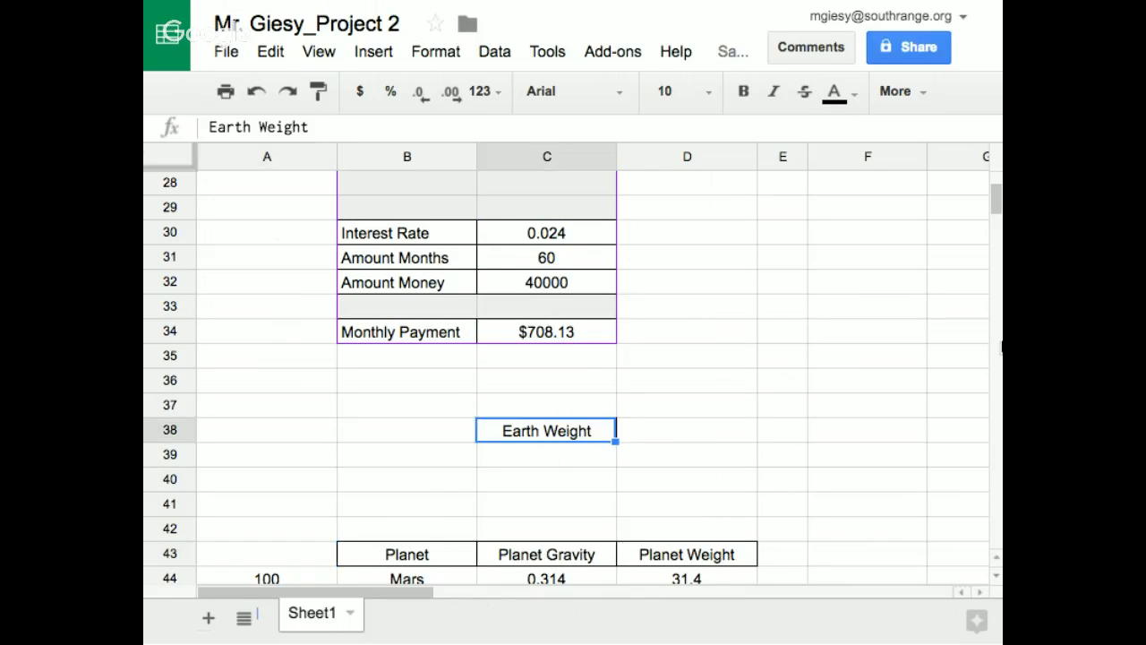
pyautogui.scroll(-3, 993, 202)
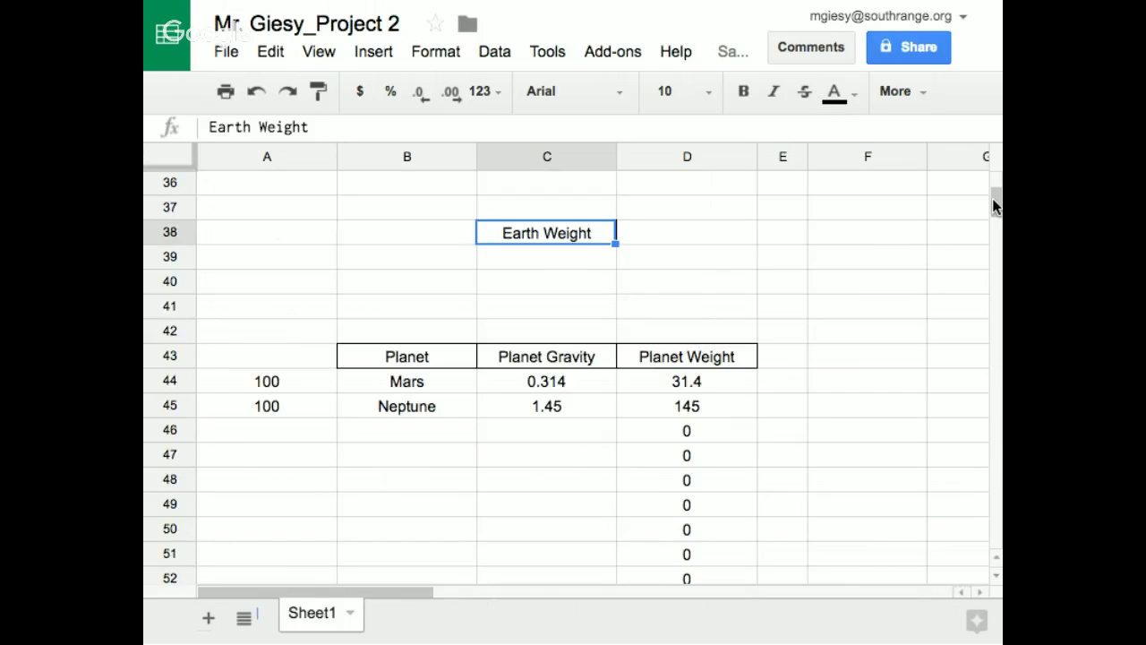
pyautogui.click(661, 233)
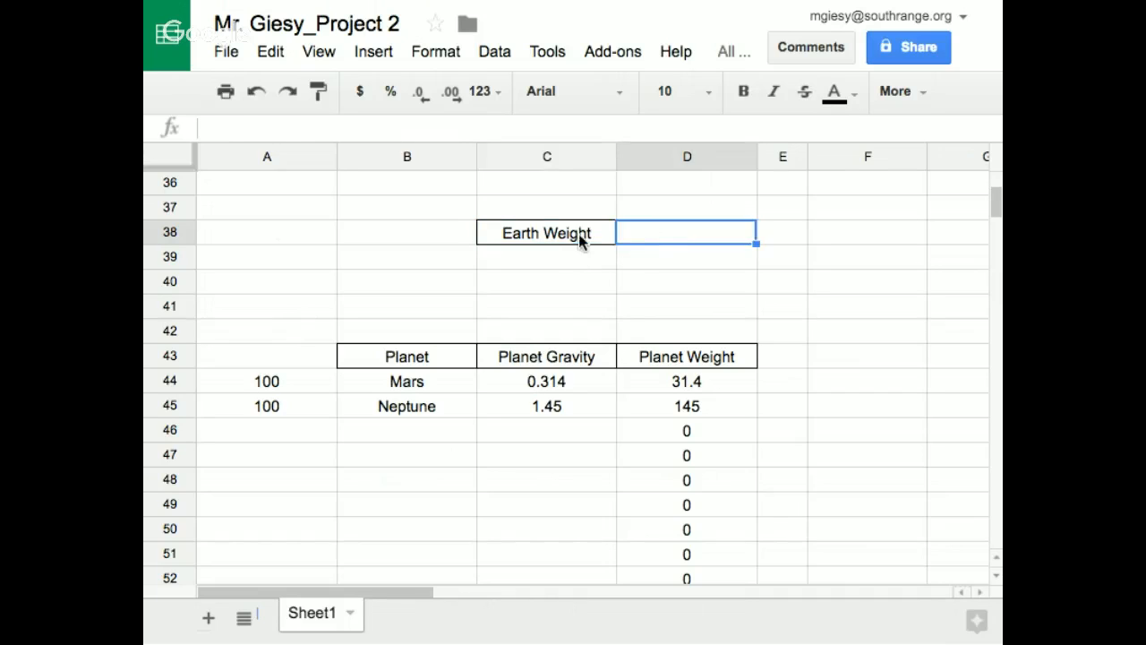
pyautogui.click(581, 236)
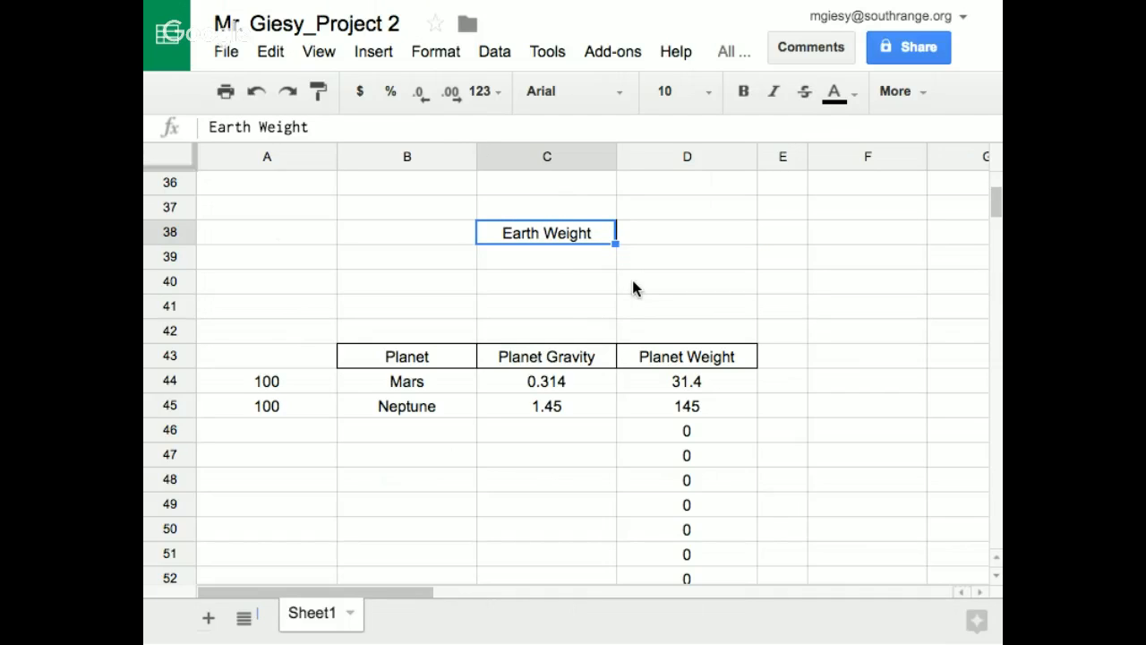
# Center the contents of cell C39 below the Earth Weight heading horizontally and put a border around the cell
pyautogui.click(564, 260)
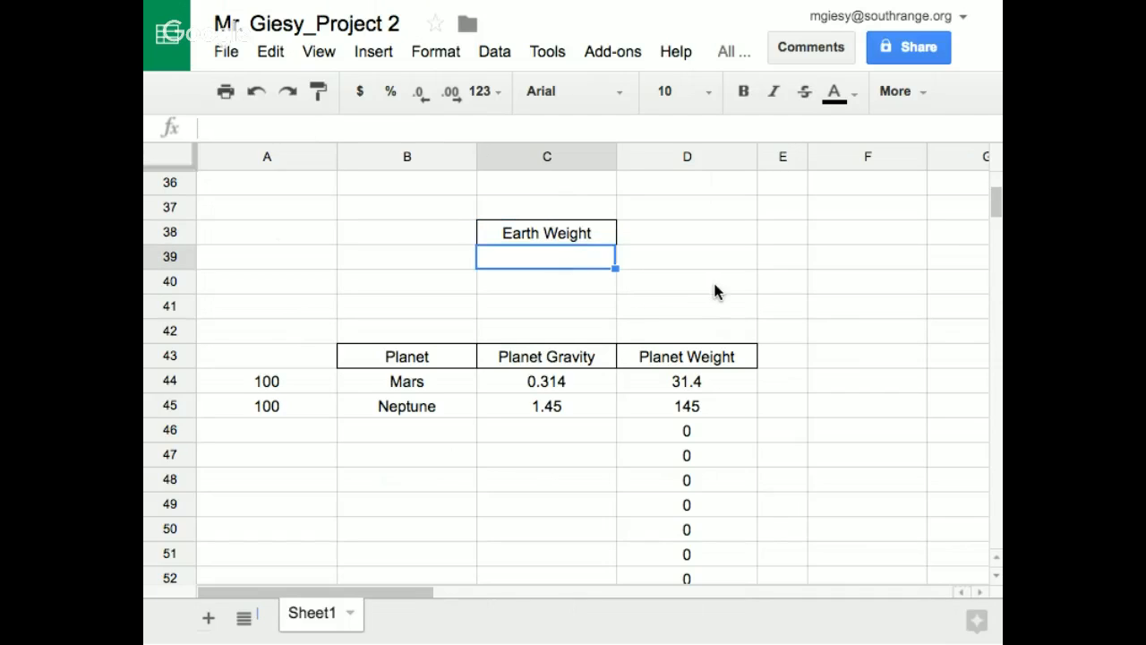
pyautogui.click(894, 92)
pyautogui.click(625, 133)
pyautogui.click(657, 177)
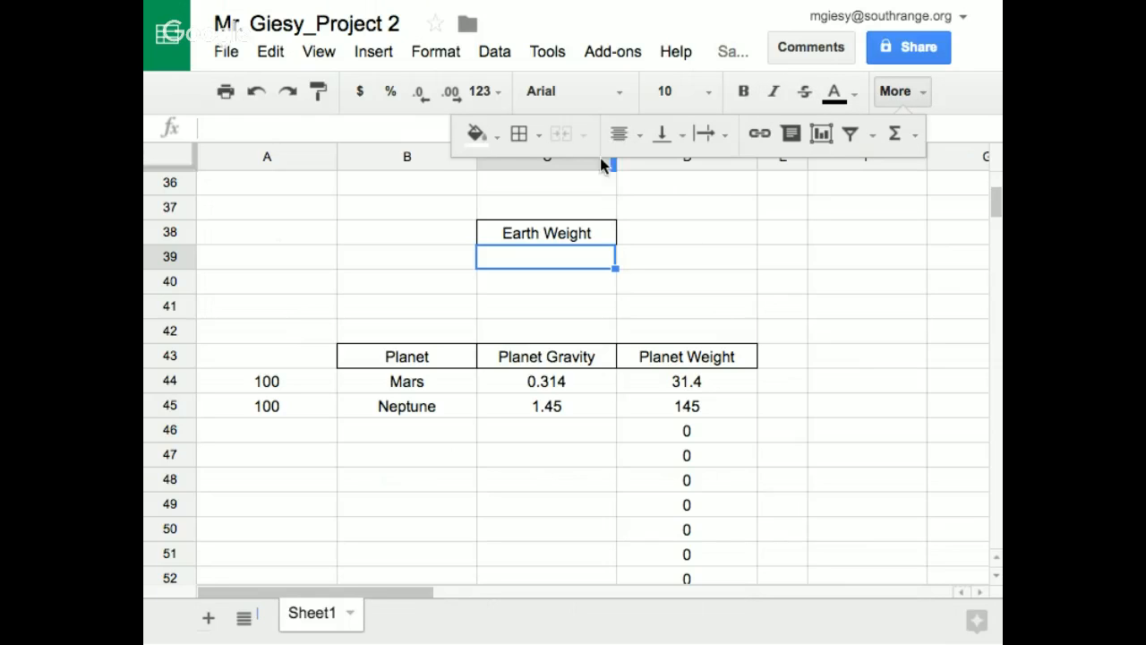
pyautogui.click(518, 139)
pyautogui.click(681, 181)
pyautogui.click(684, 285)
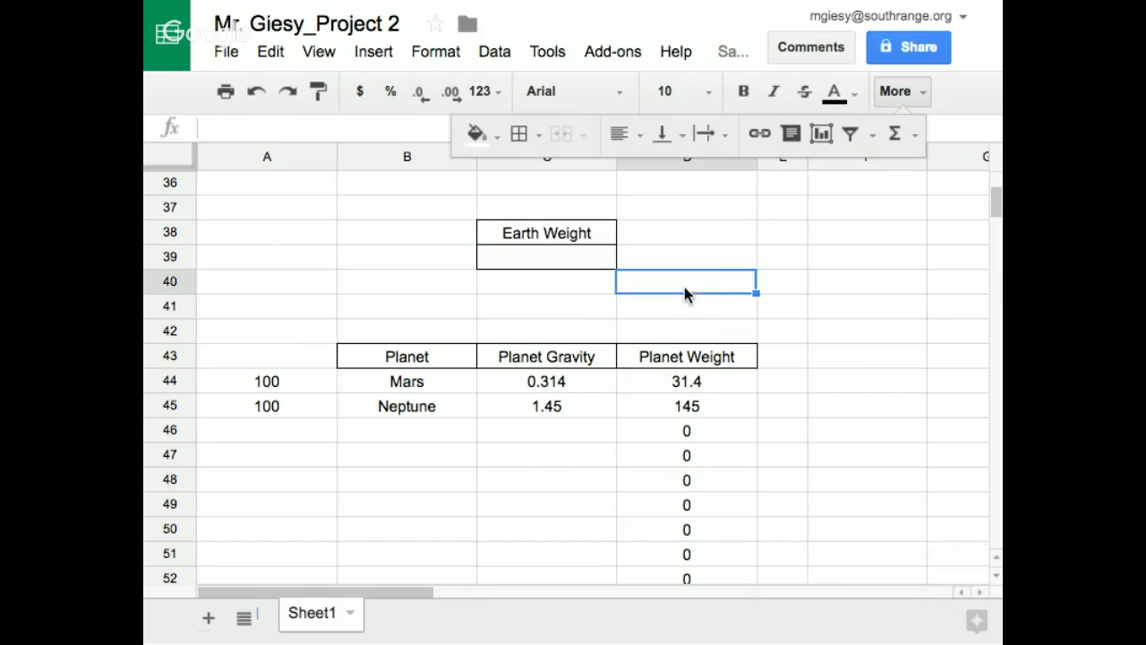
pyautogui.click(823, 237)
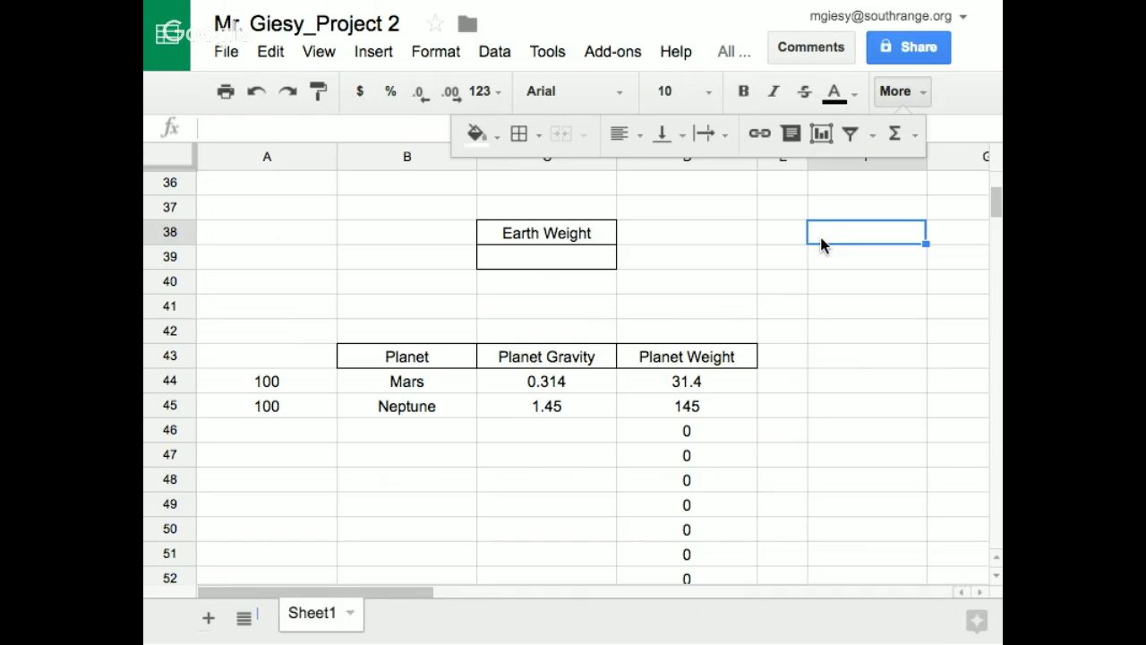
pyautogui.click(513, 262)
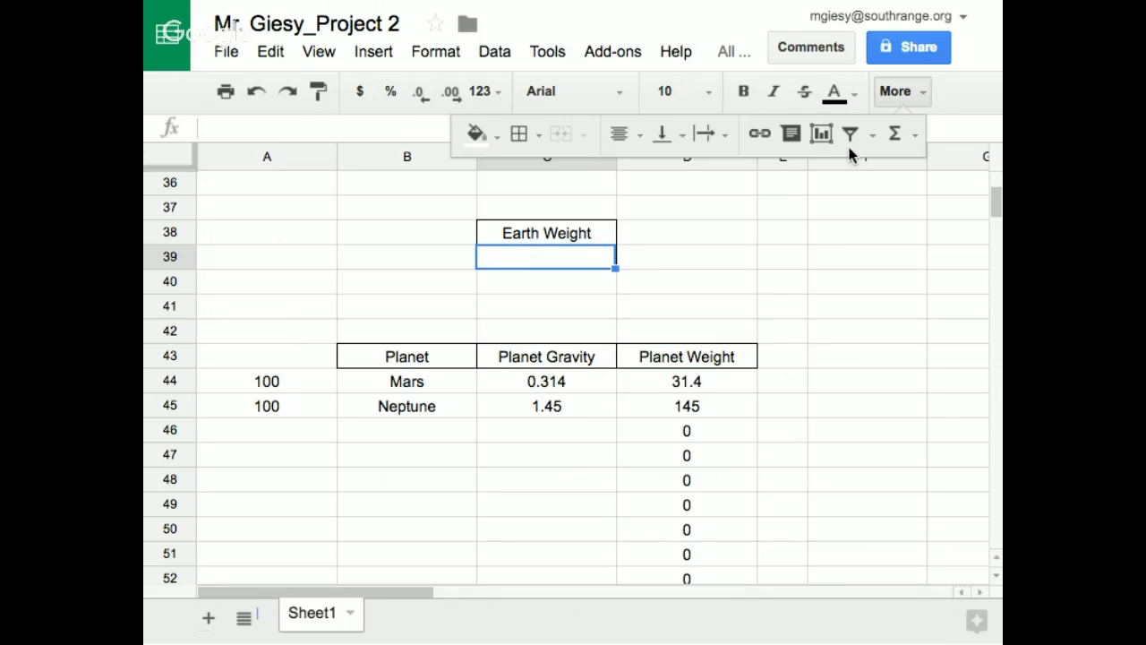
pyautogui.click(890, 92)
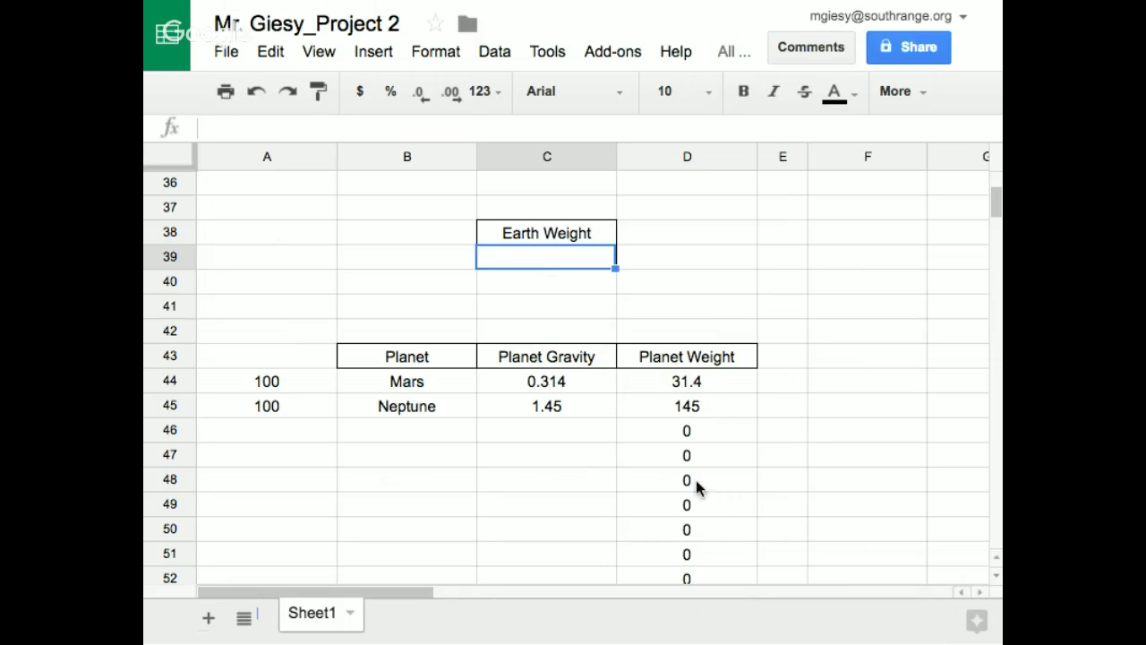
# Replace A44 with C49 in the Mars planet weight formula in D44, making it =PRODUCT(C49,C44)
pyautogui.click(679, 387)
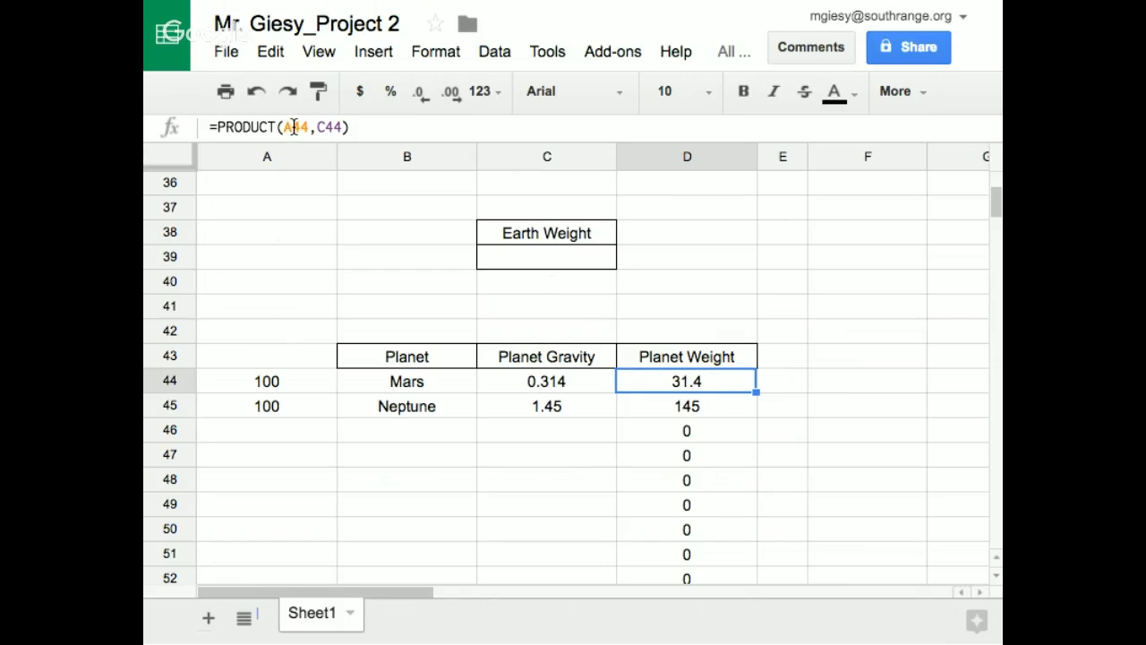
pyautogui.moveTo(283, 128); pyautogui.dragTo(312, 130)
pyautogui.write('c49')
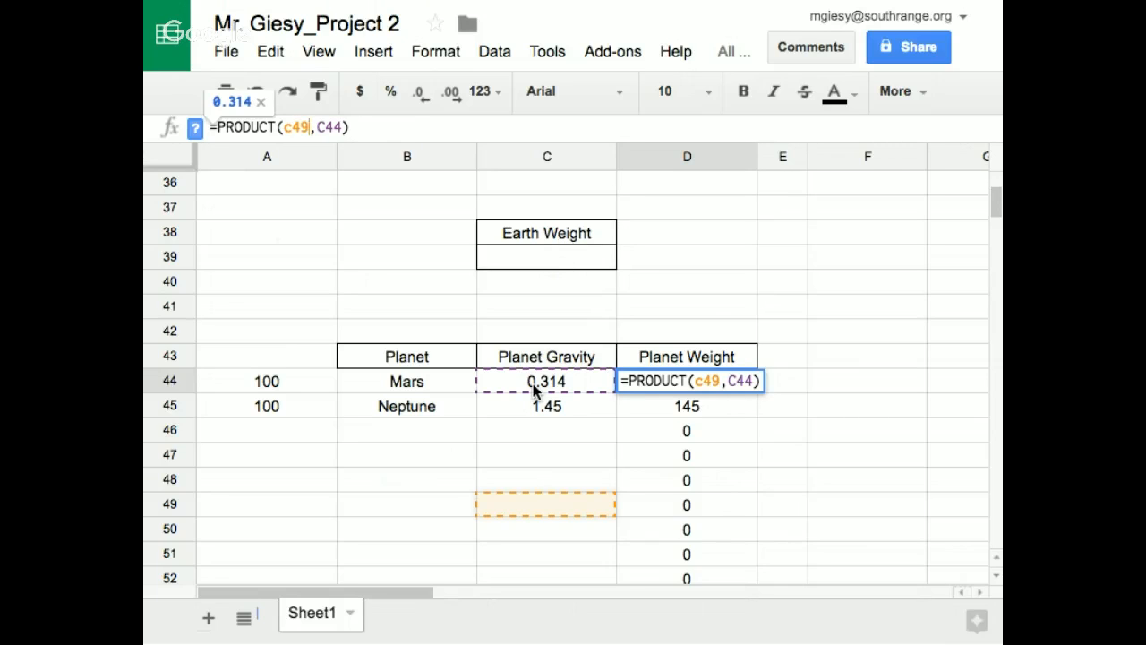
pyautogui.press('Return')
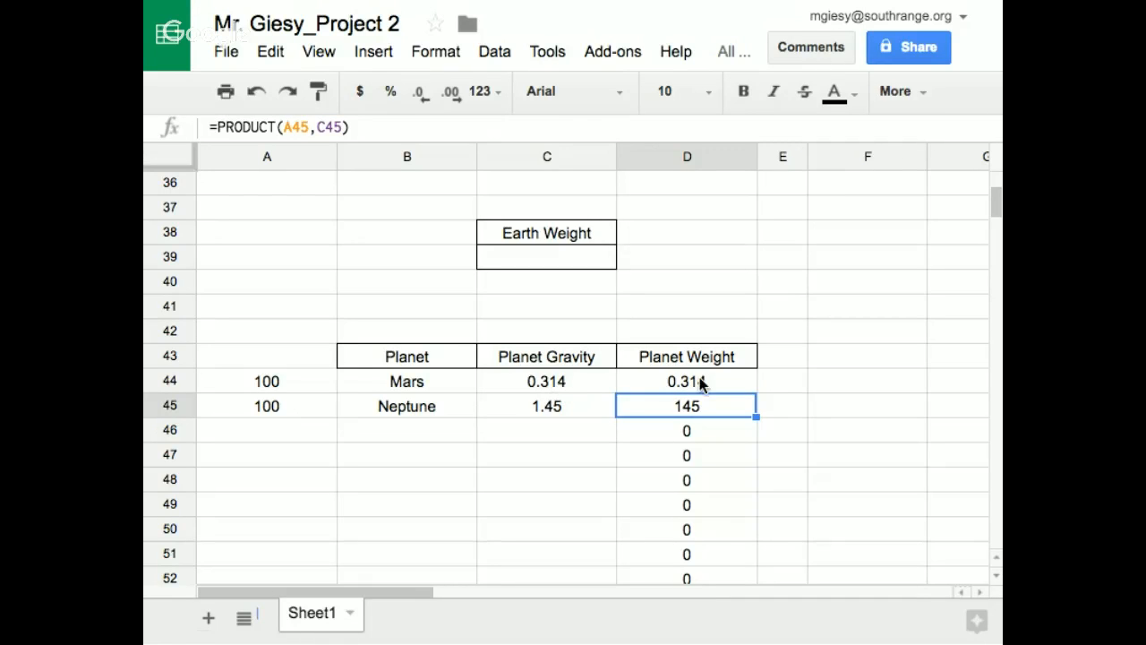
# Replace A45 with the Earth Weight input cell C39 in Neptune's planet weight formula in D45, making it =PRODUCT(C39,C45)
pyautogui.click(283, 386)
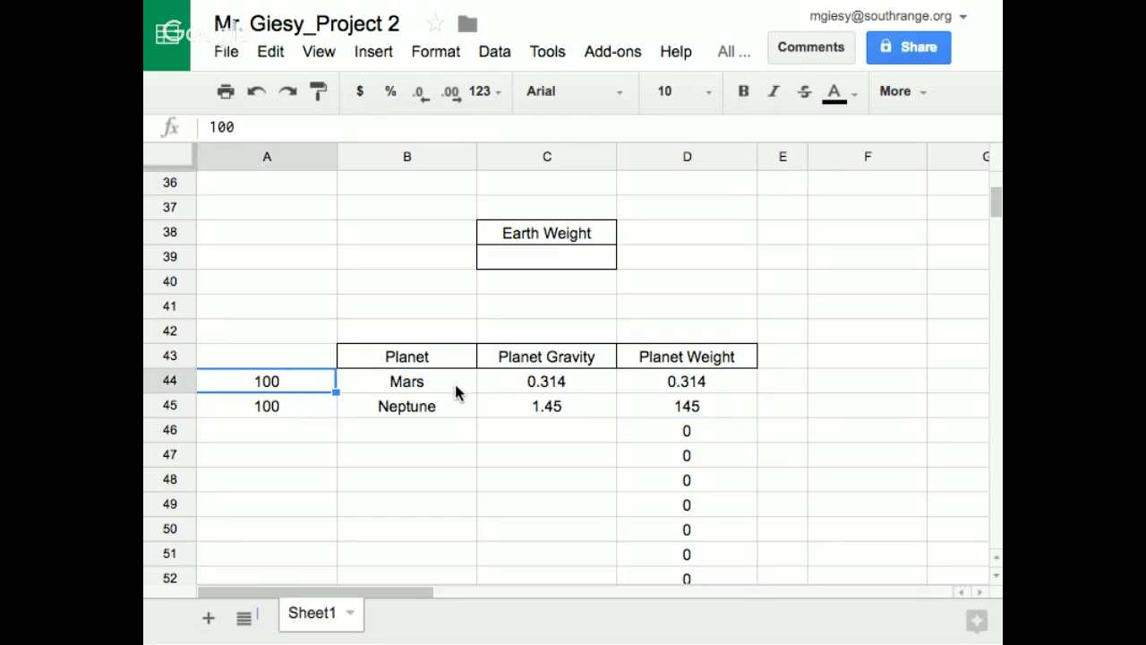
pyautogui.click(667, 380)
pyautogui.click(671, 404)
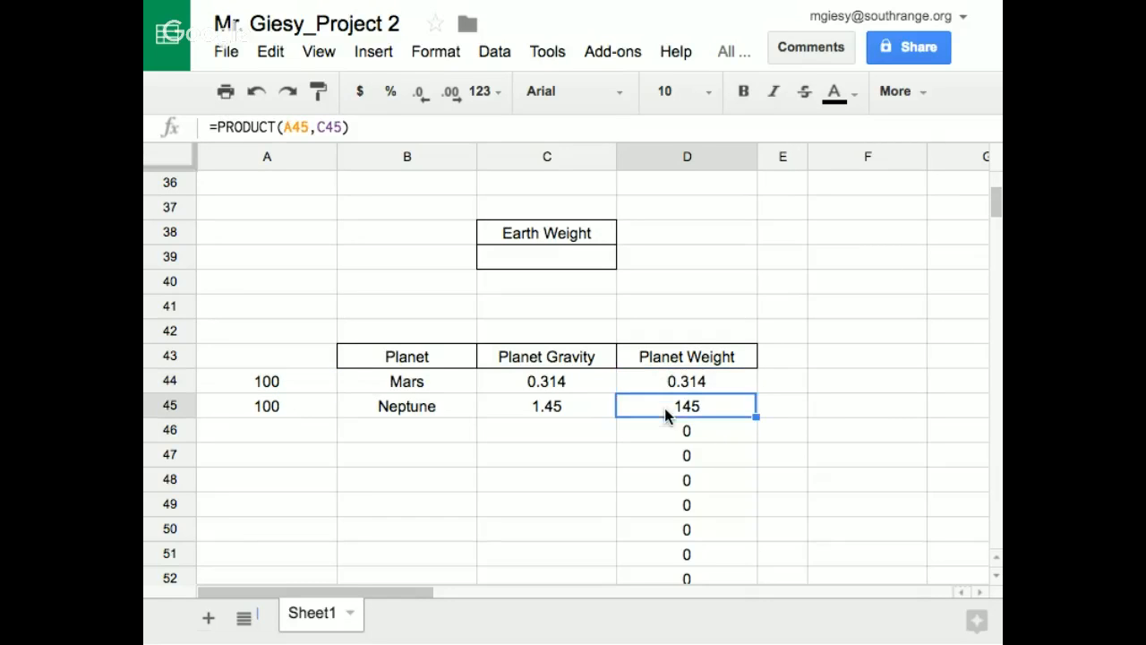
pyautogui.click(284, 128)
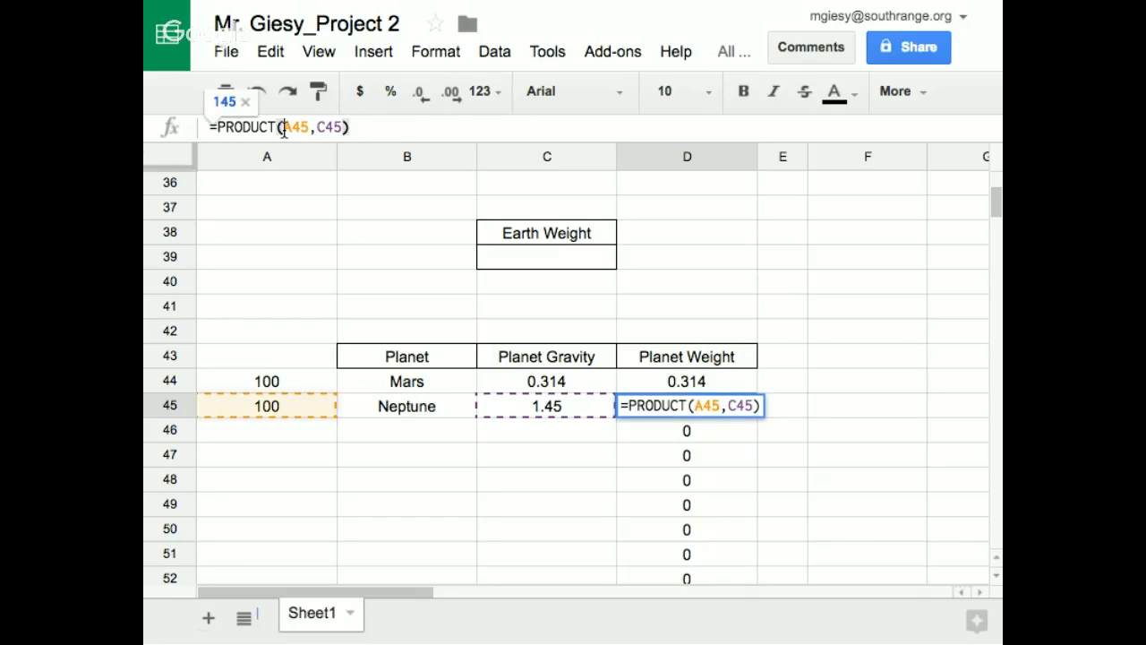
pyautogui.moveTo(283, 128); pyautogui.dragTo(311, 127)
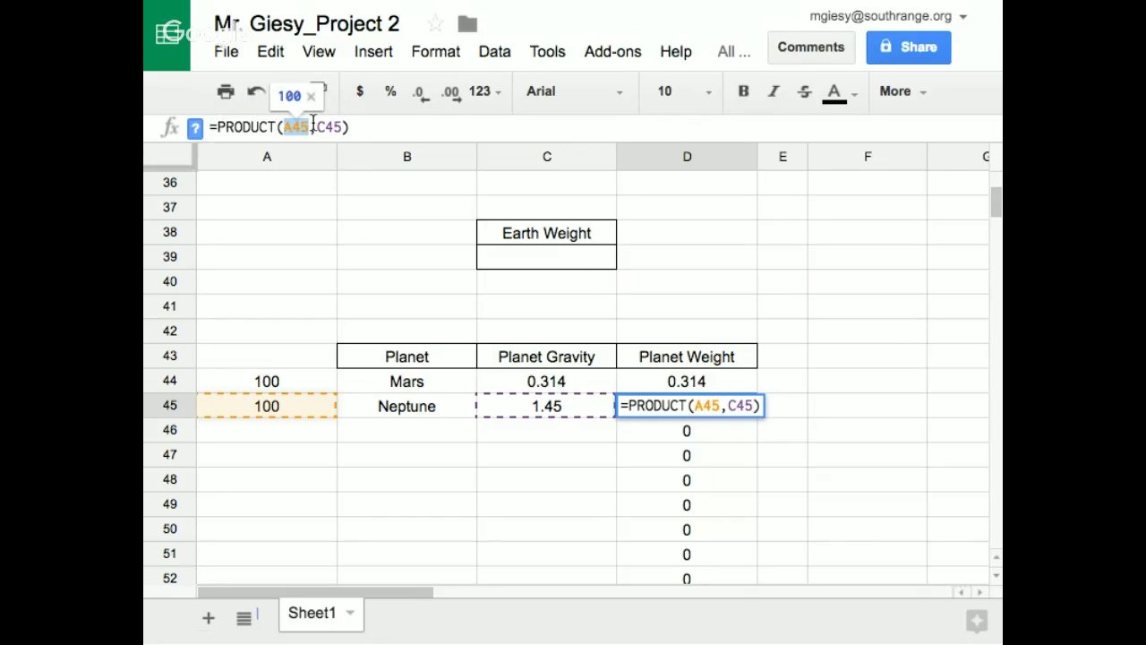
pyautogui.write('c39')
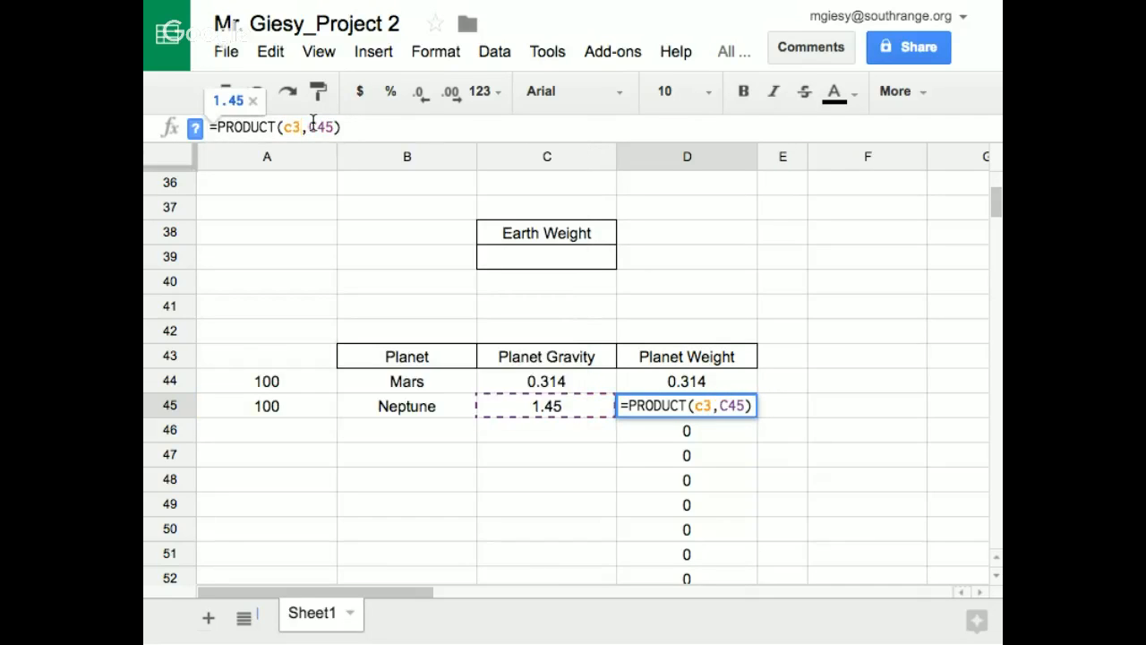
pyautogui.press('Return')
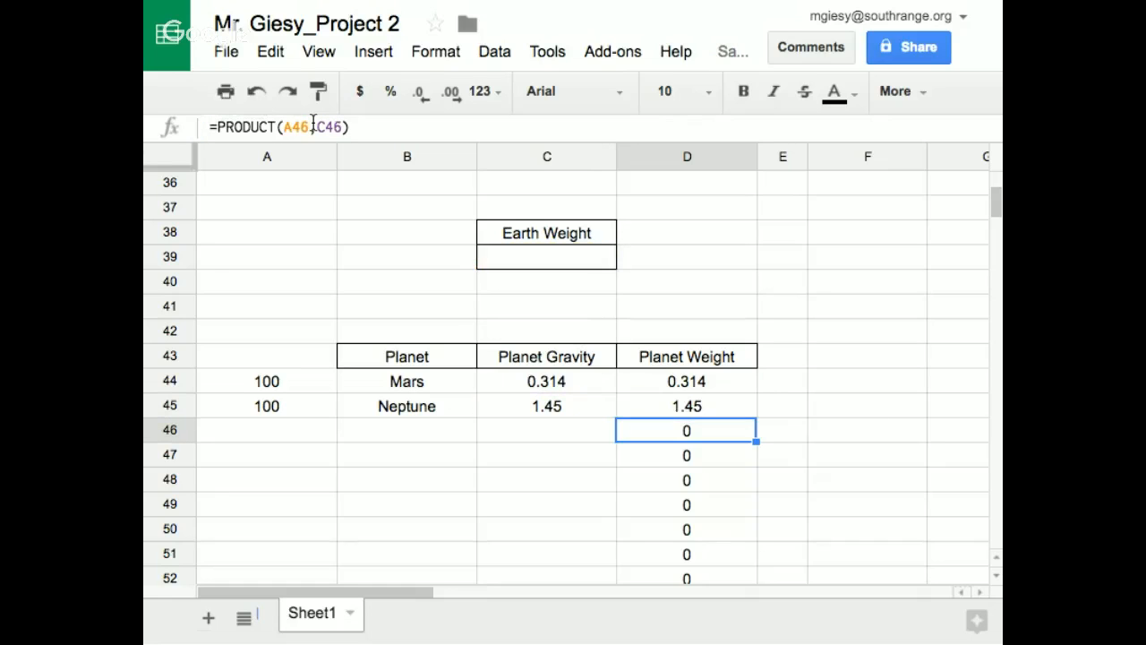
# Clear the old Earth weight values beside Mars and Neptune in cells A44 and A45
pyautogui.click(762, 210)
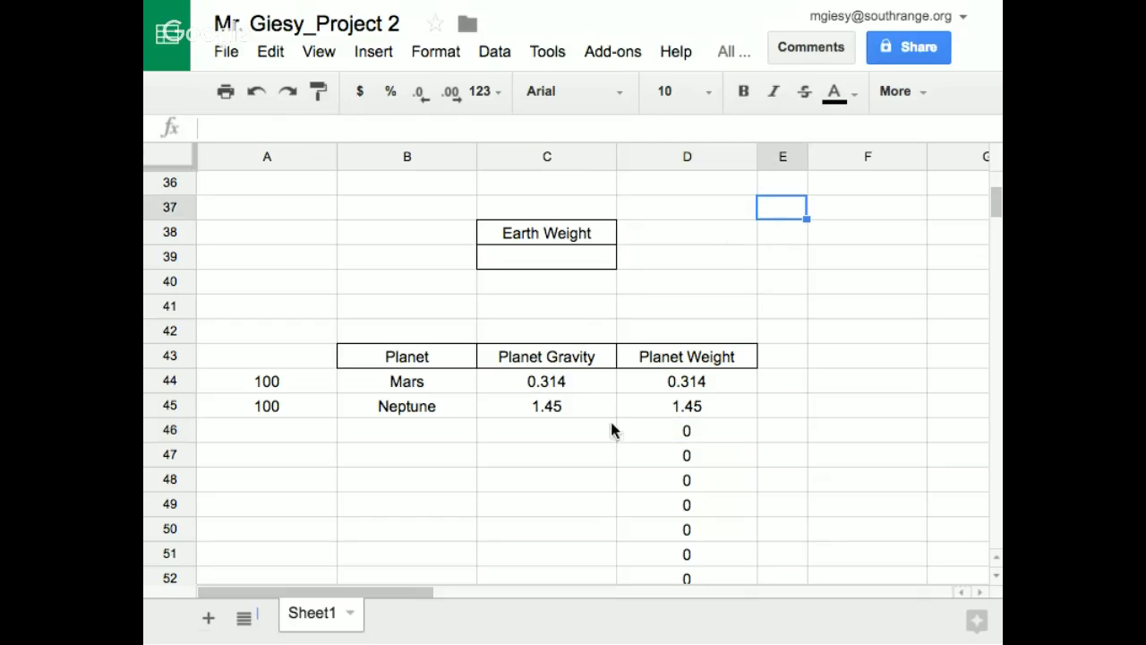
pyautogui.moveTo(292, 382); pyautogui.dragTo(298, 410)
pyautogui.press('Delete')
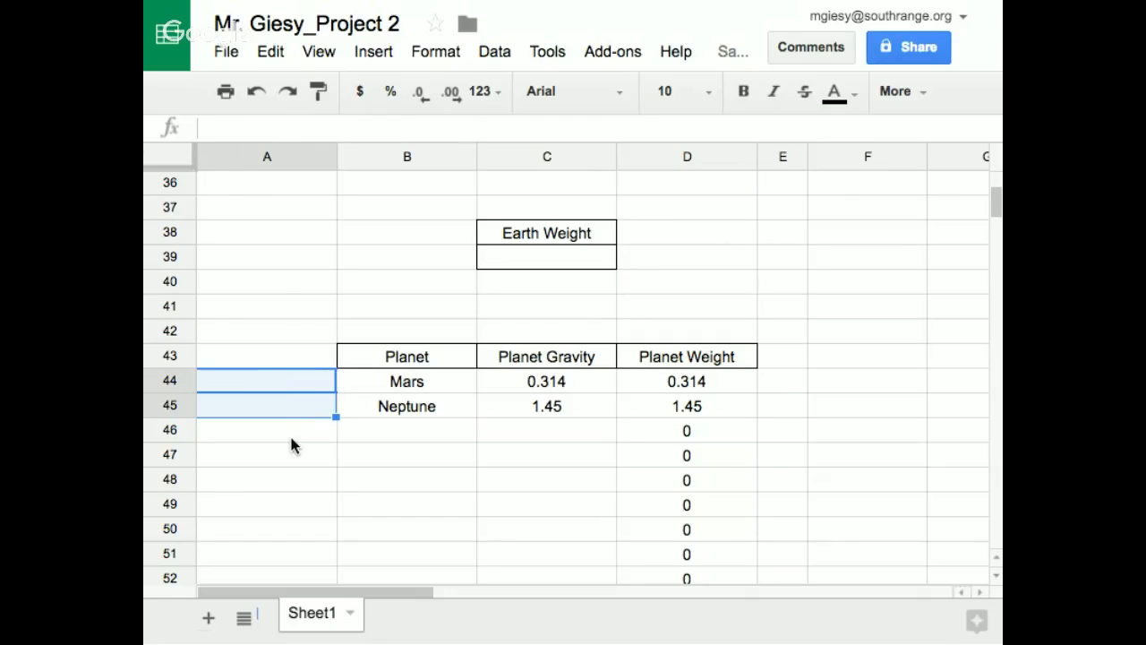
pyautogui.click(305, 461)
# Put an outer border around the Mars and Neptune planet weights in cells D44 and D45
pyautogui.moveTo(631, 386); pyautogui.dragTo(640, 402)
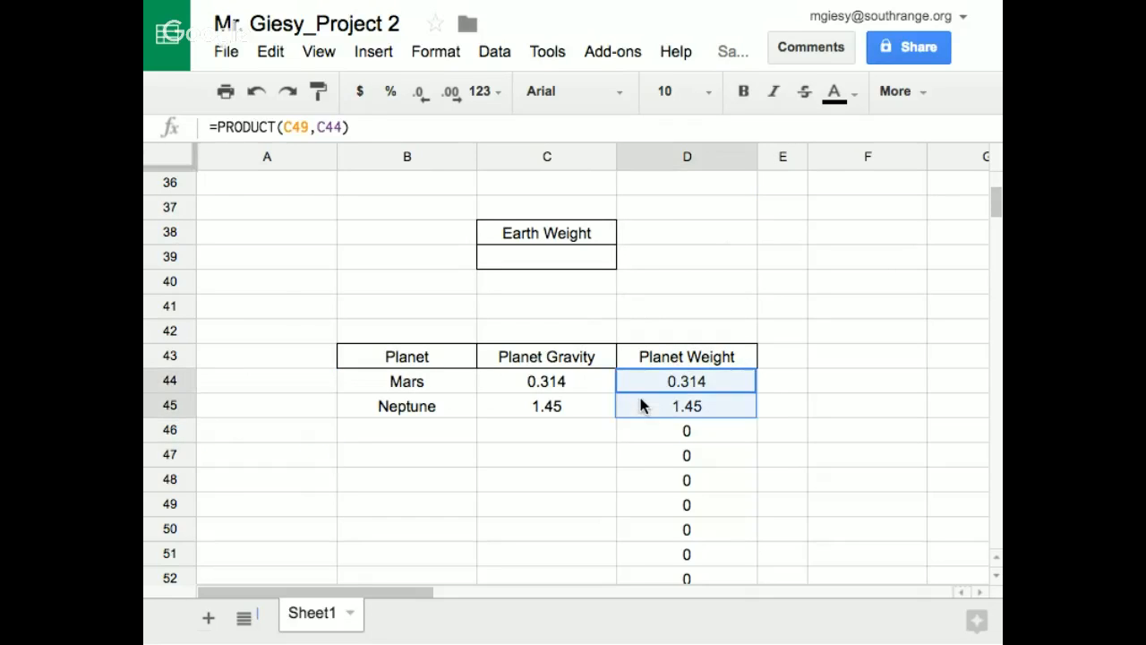
pyautogui.click(896, 92)
pyautogui.click(621, 137)
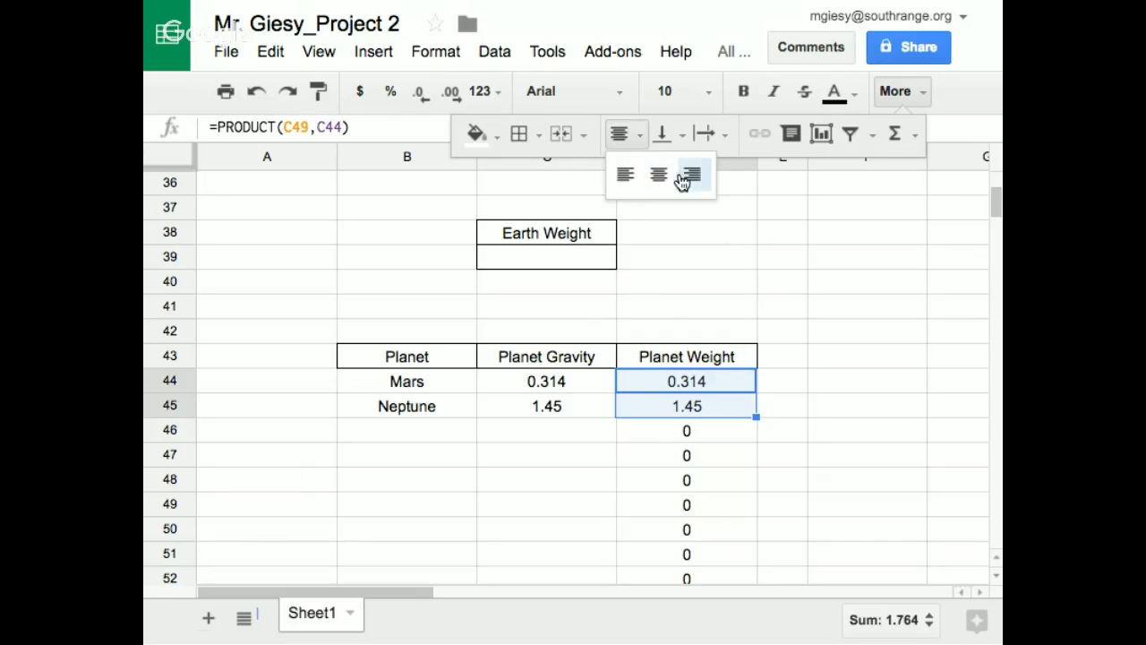
pyautogui.click(519, 135)
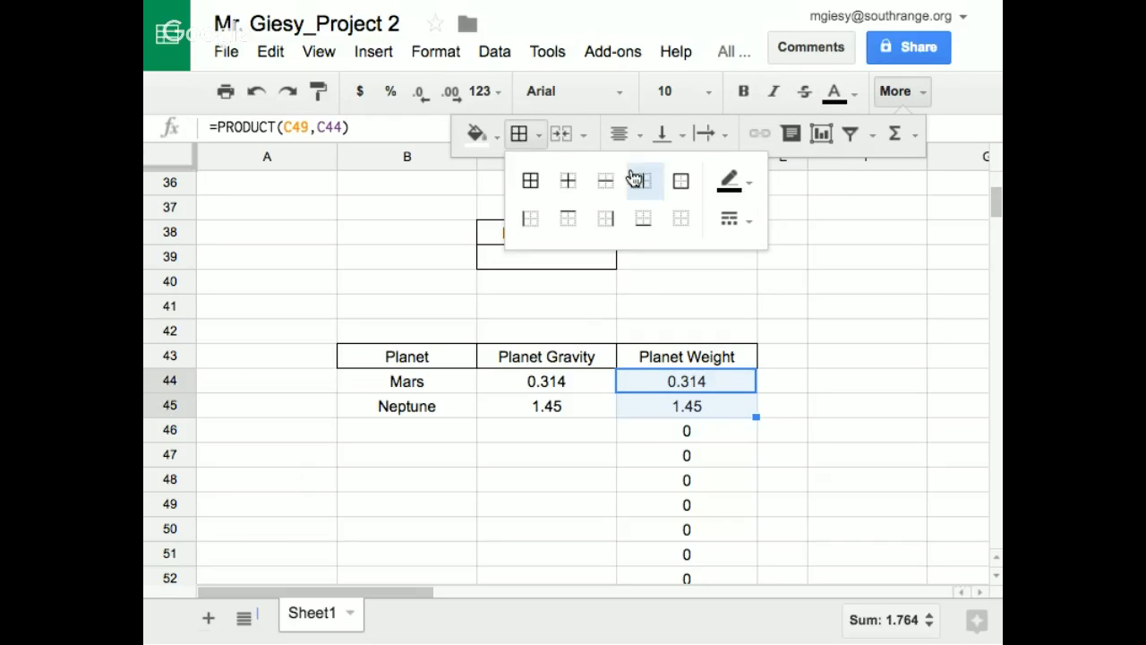
pyautogui.click(681, 181)
pyautogui.click(828, 239)
# Enter 2000 as the Earth weight in cell C39
pyautogui.click(555, 254)
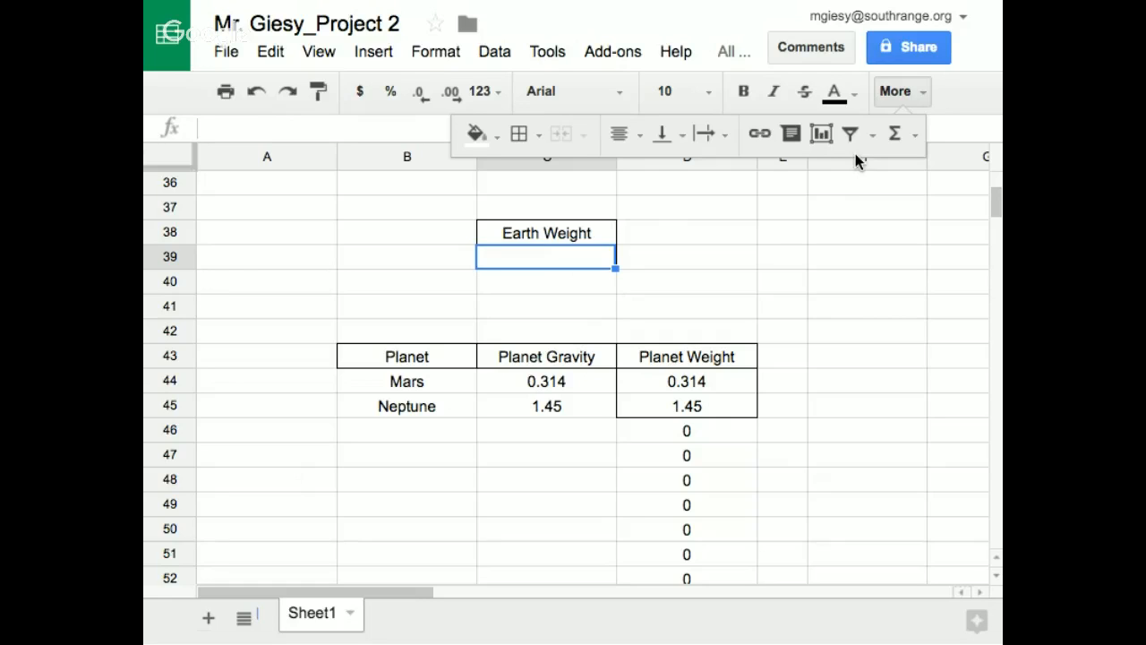
pyautogui.write('2000')
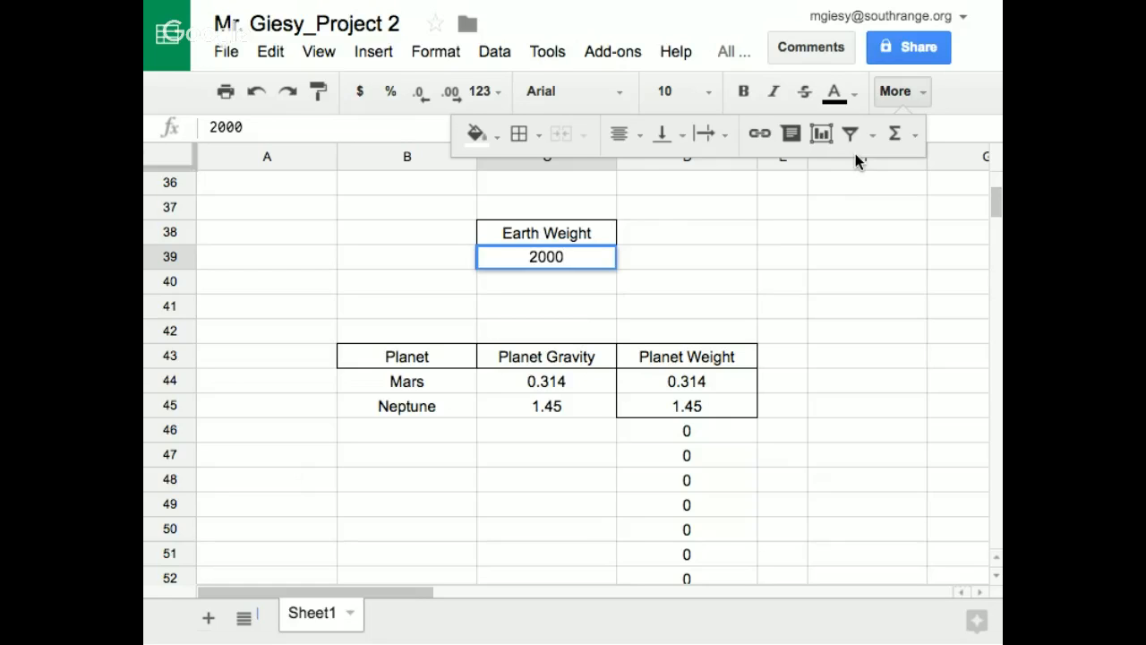
pyautogui.click(895, 92)
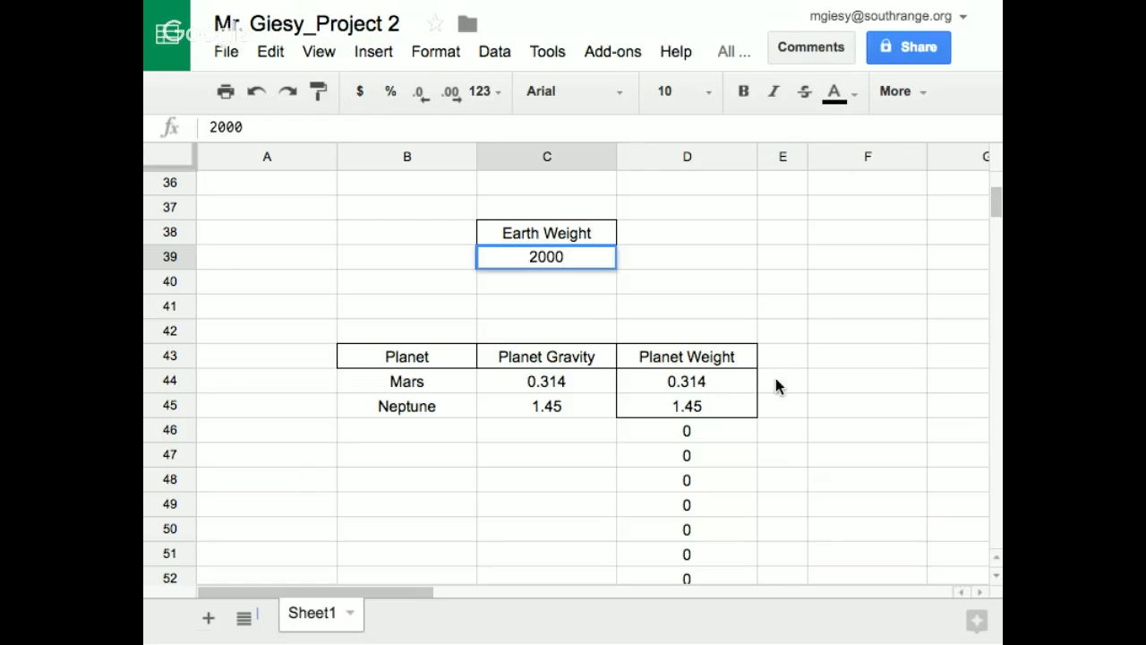
pyautogui.press('Return')
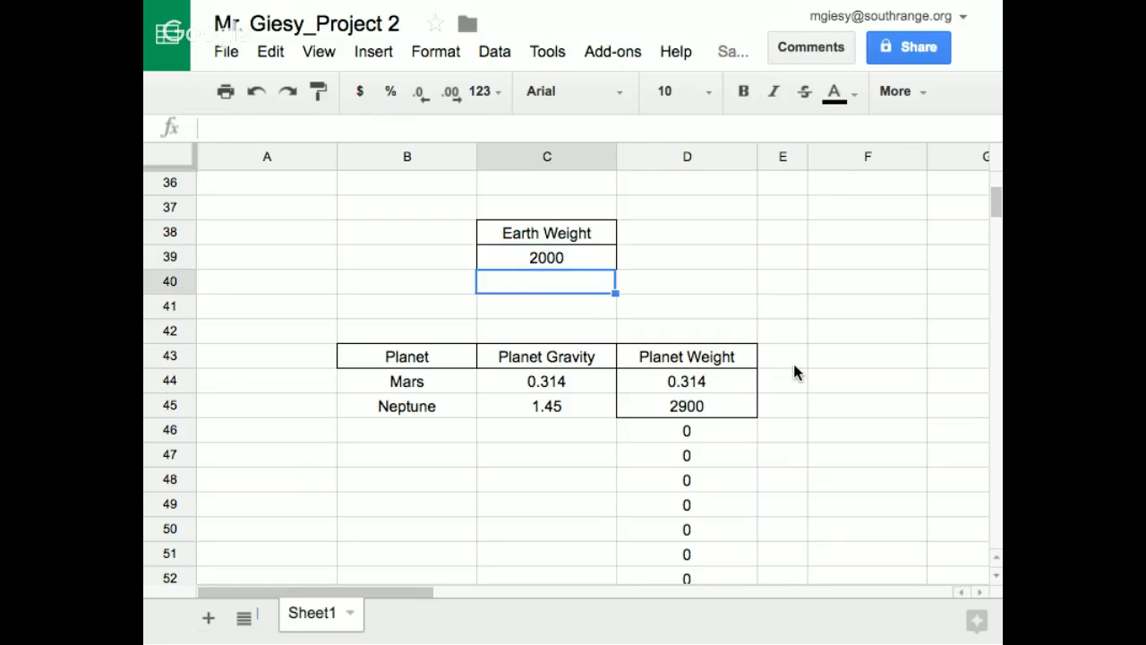
# Correct the Mars planet weight formula in D44 to reference the Earth Weight input cell, making it =PRODUCT(C39,C44)
pyautogui.click(674, 392)
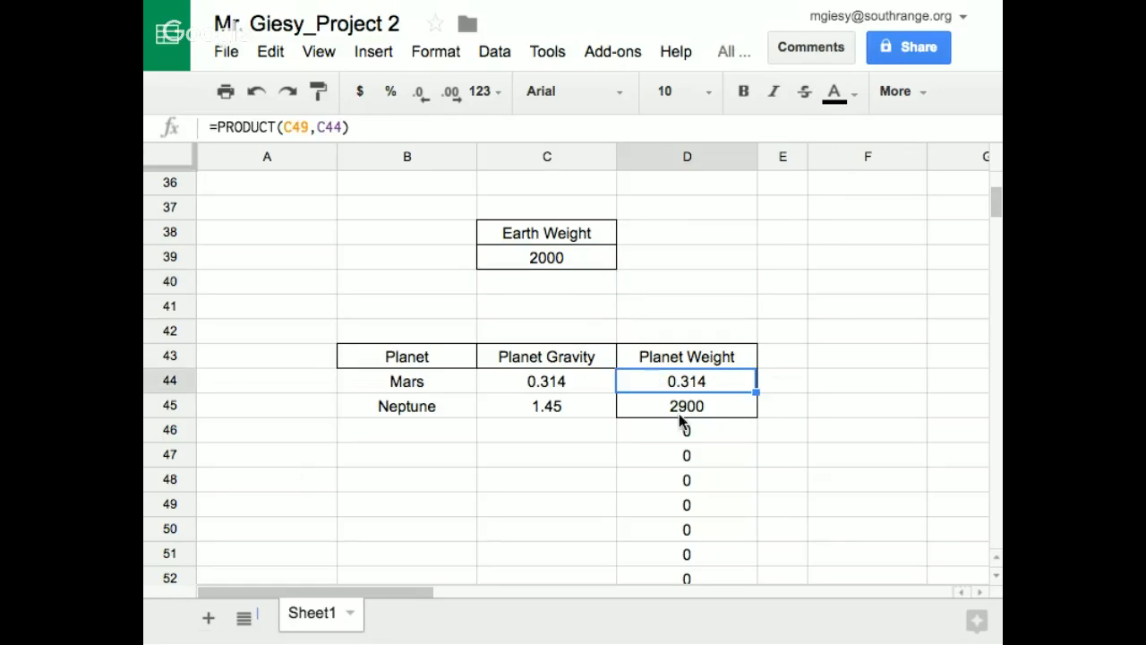
pyautogui.click(300, 127)
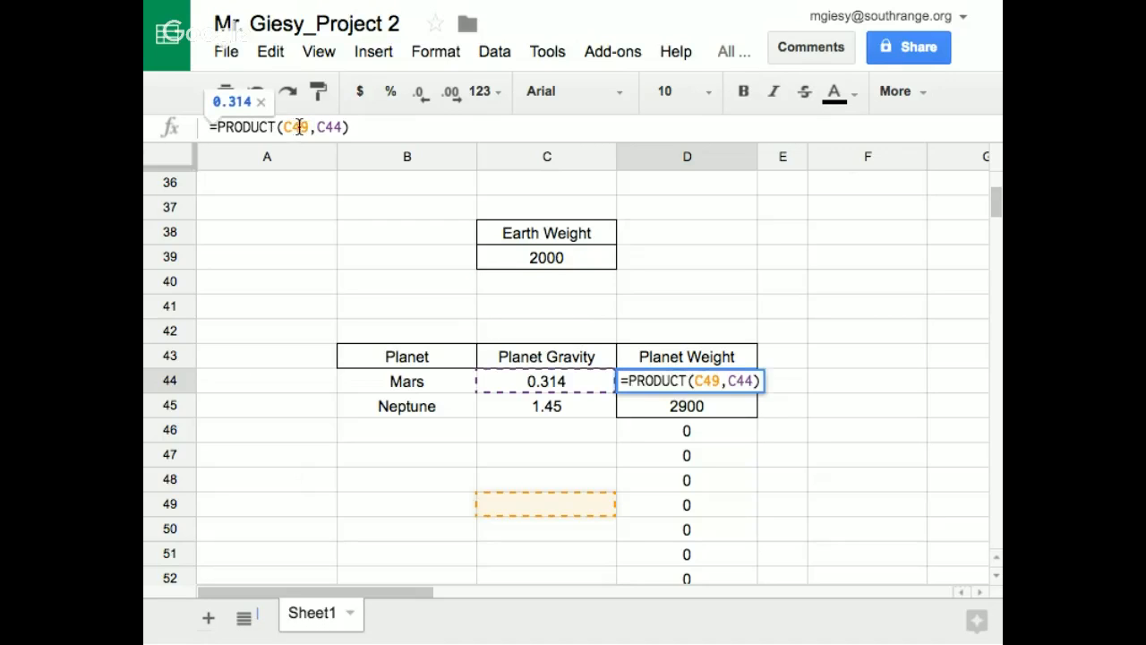
pyautogui.moveTo(294, 127); pyautogui.dragTo(305, 127)
pyautogui.write('3')
pyautogui.click(729, 239)
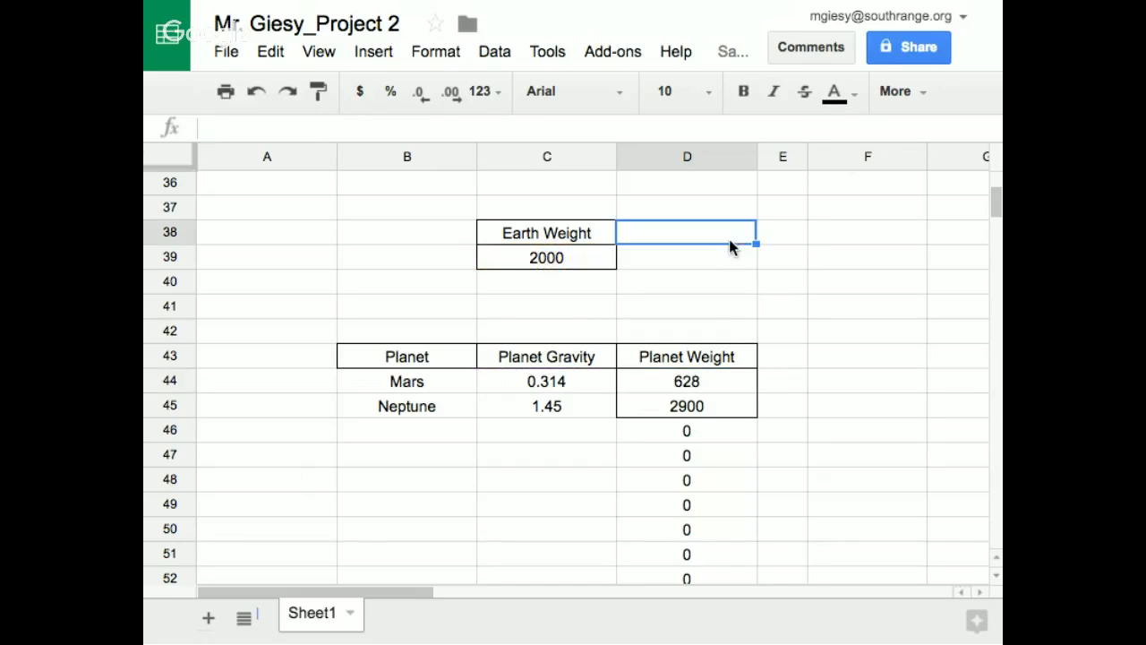
# Change the Earth weight in cell C39 to 300
pyautogui.click(536, 259)
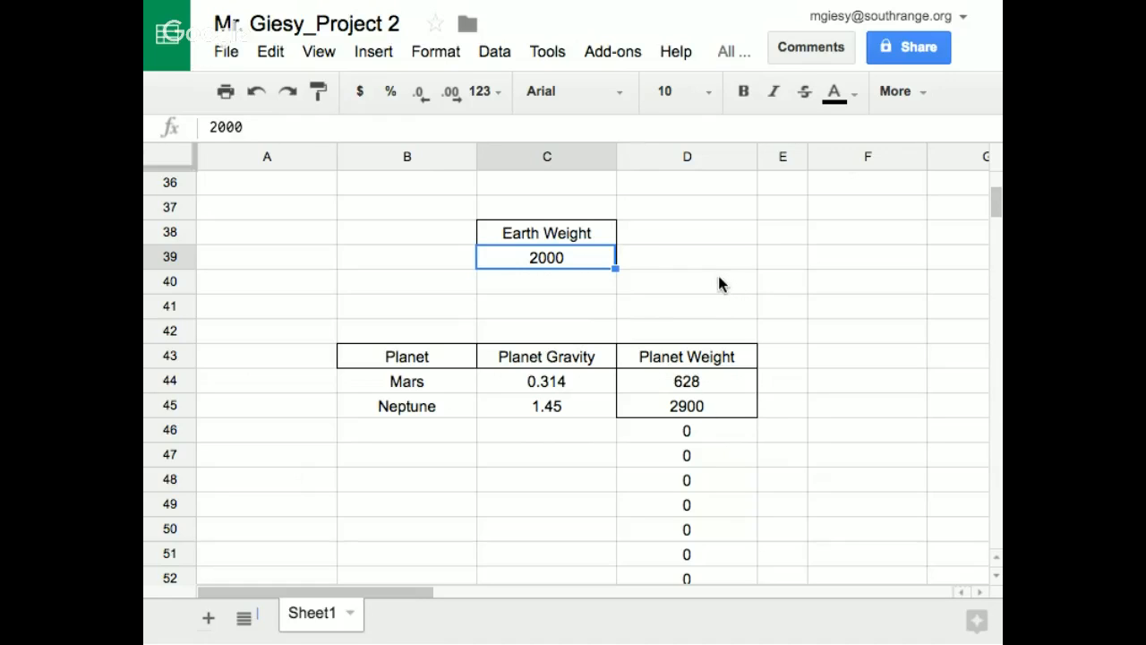
pyautogui.write('300')
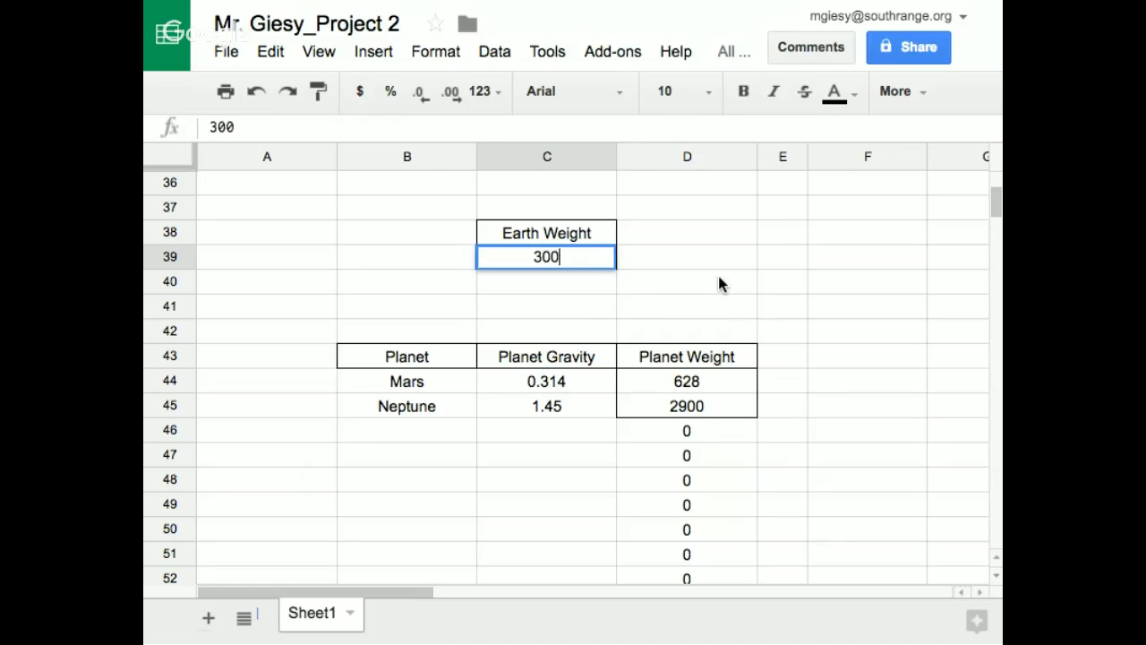
pyautogui.press('Return')
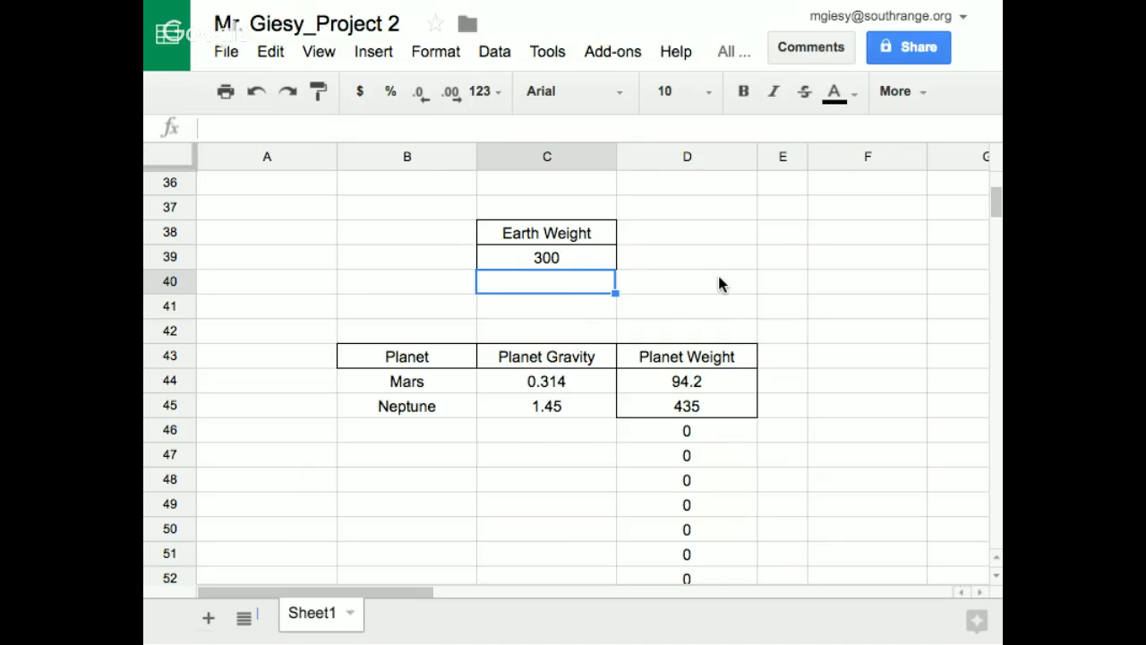
pyautogui.click(512, 261)
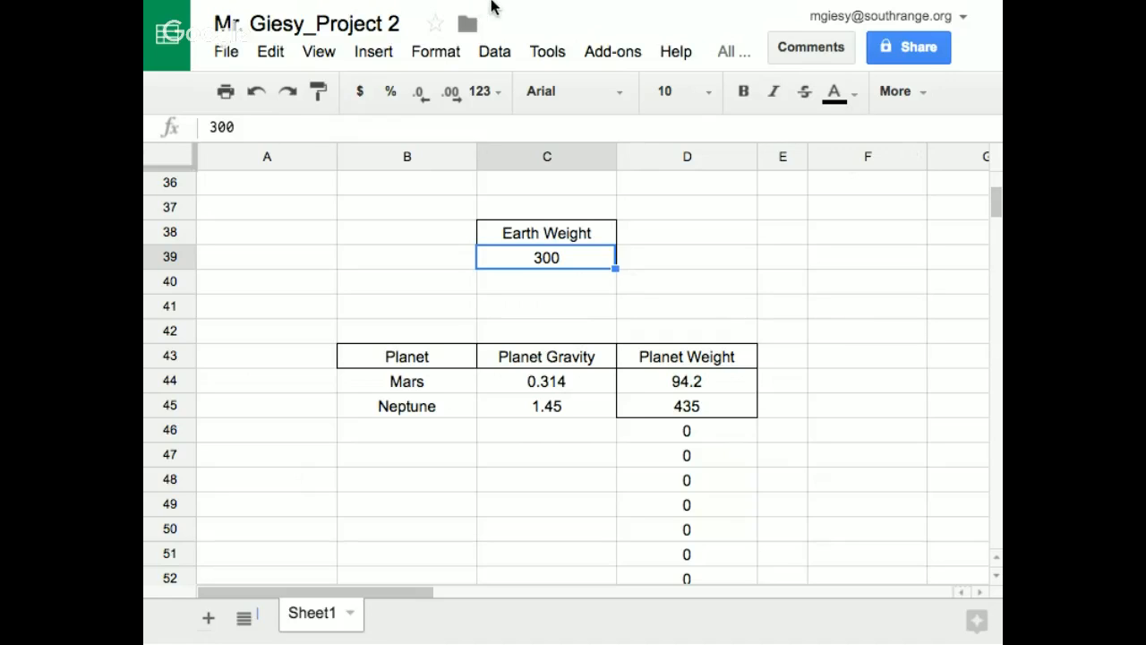
pyautogui.moveTo(493, 7)
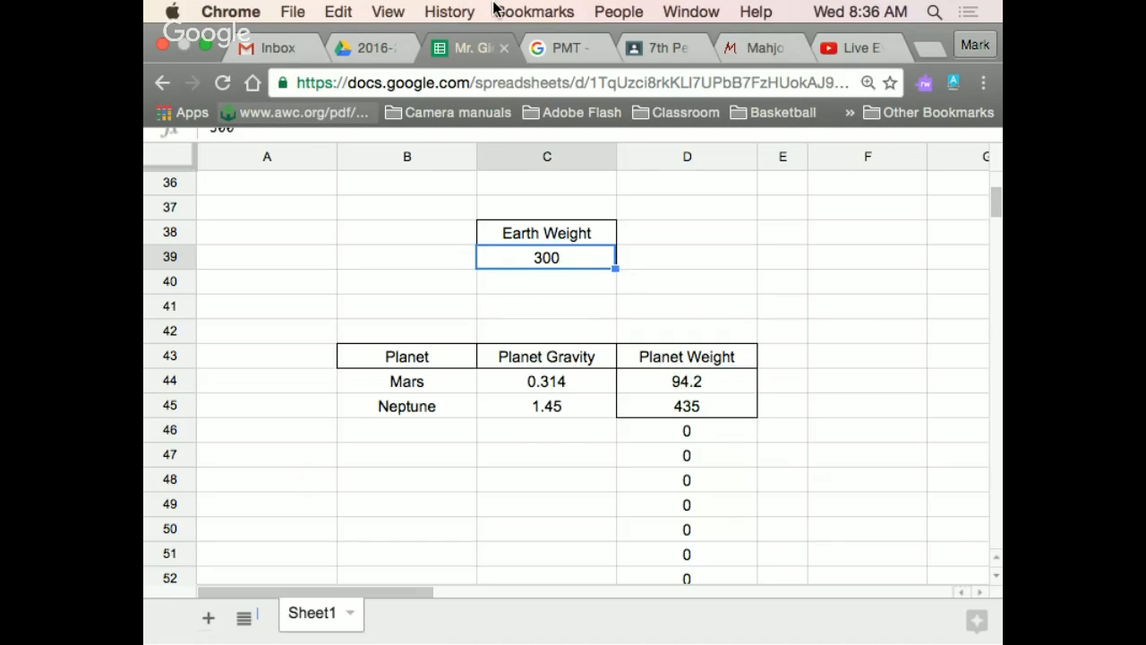
pyautogui.click(206, 45)
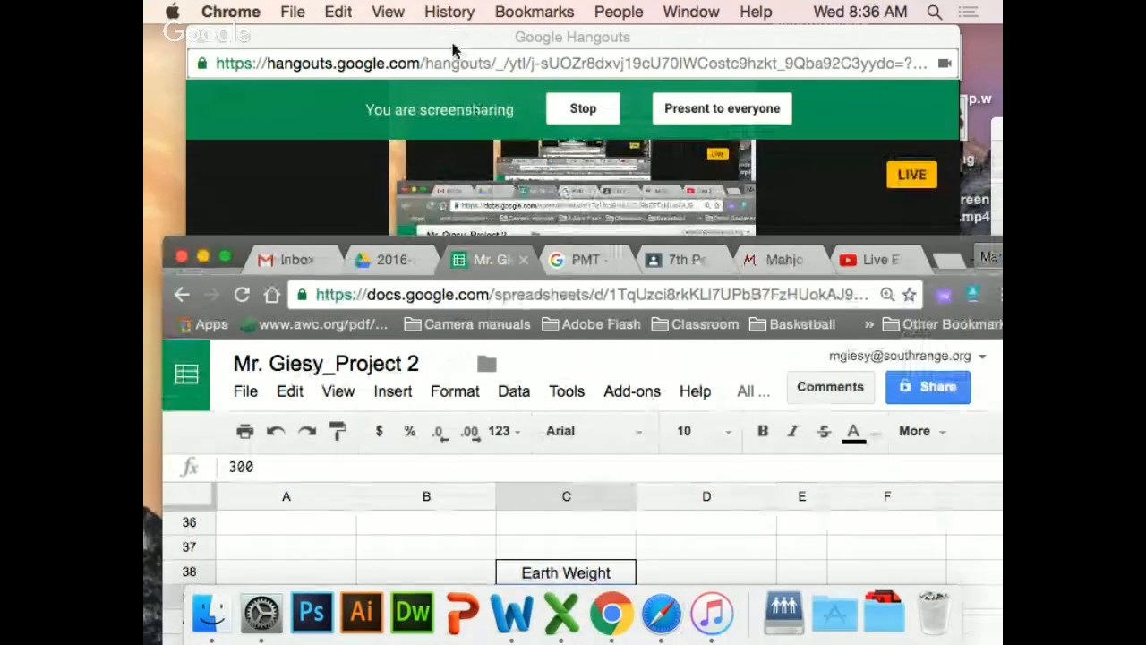
pyautogui.click(454, 52)
pyautogui.click(508, 541)
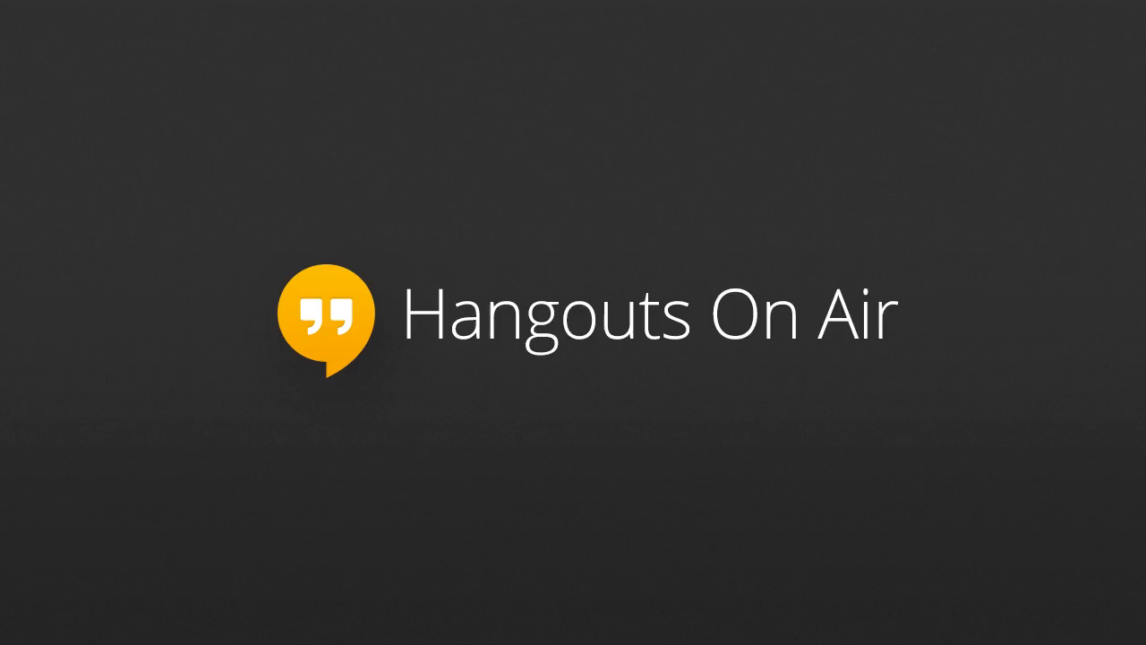